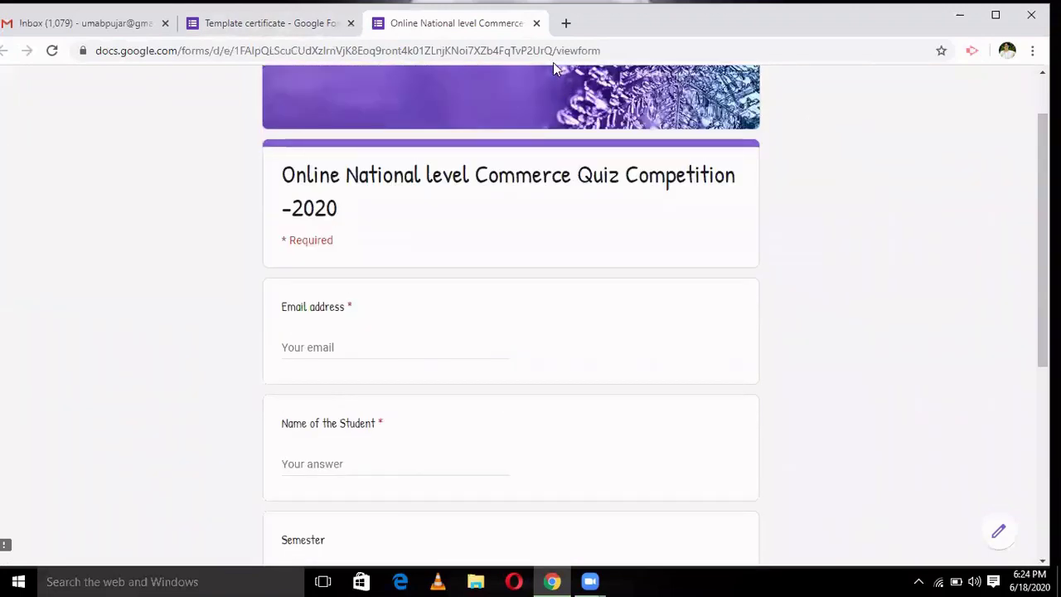
- Close the preview and email the quiz form to your own address with 'Include form in email' ticked
{"action": "left_click", "coordinate": [536, 23]}
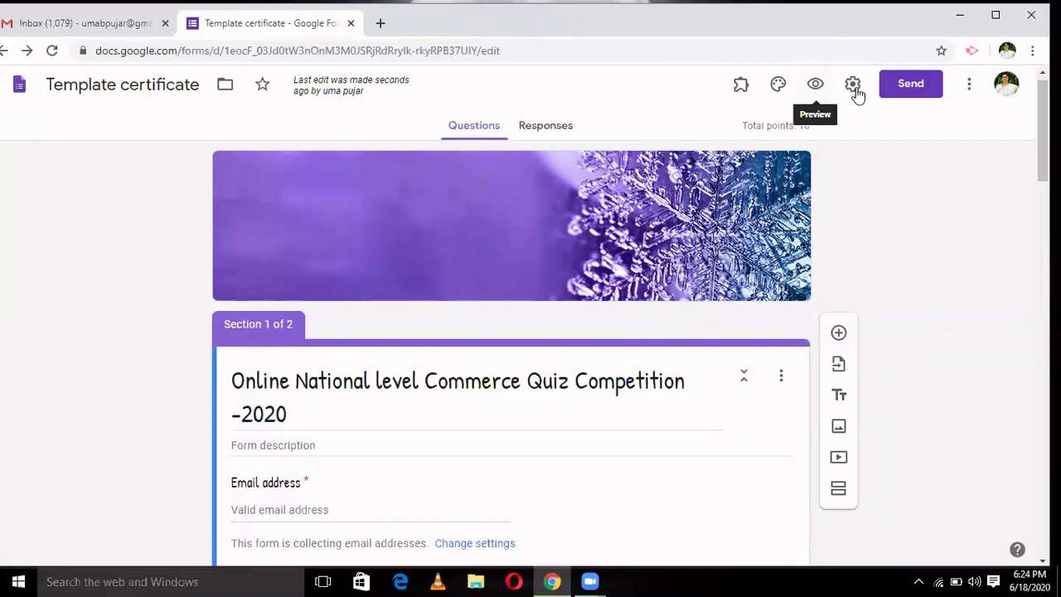
{"action": "left_click", "coordinate": [904, 85]}
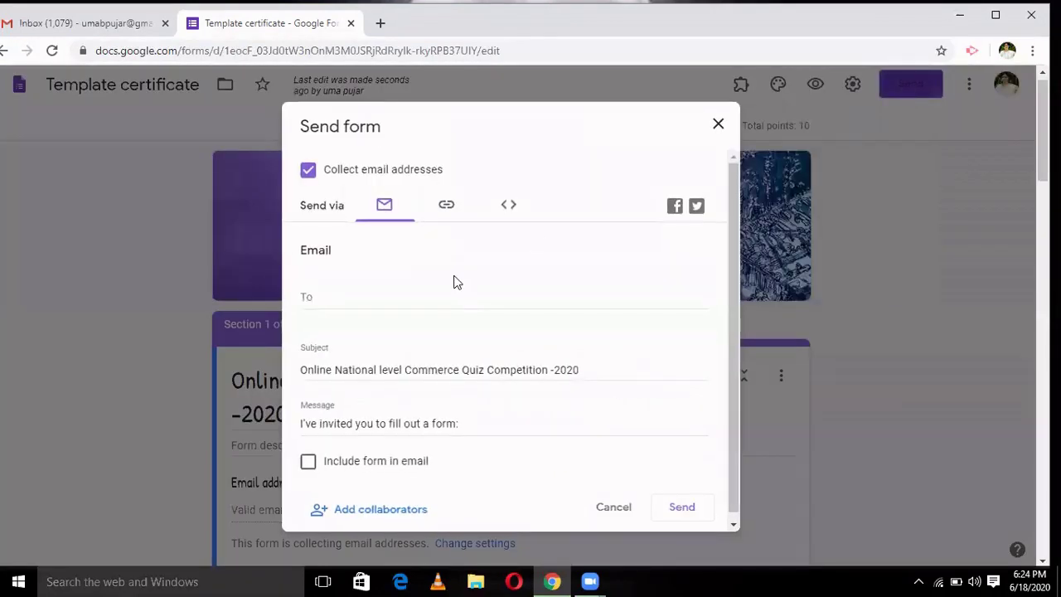
{"action": "left_click", "coordinate": [335, 299]}
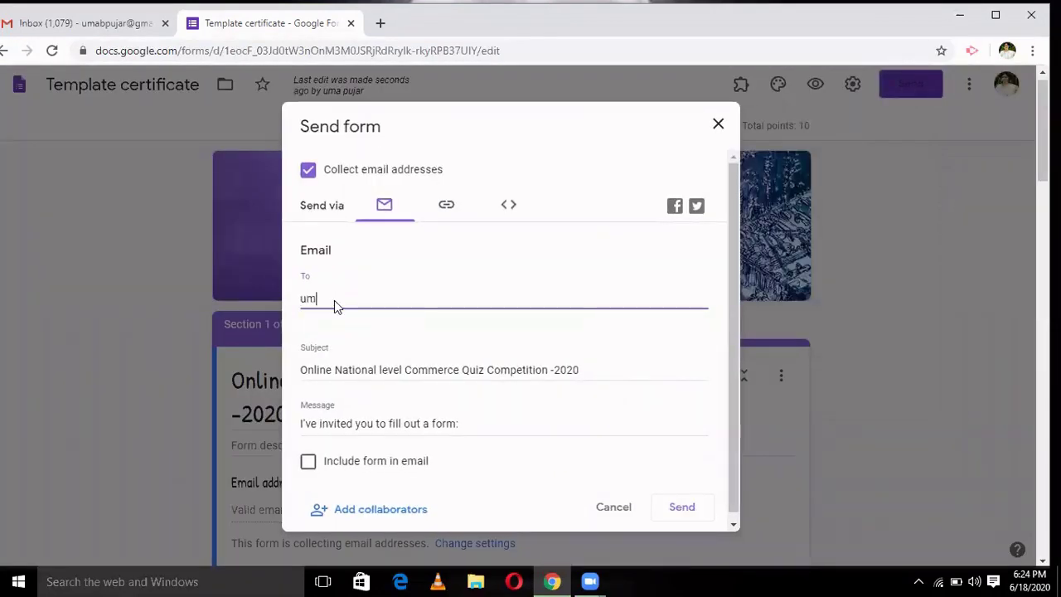
{"action": "left_click", "coordinate": [308, 463]}
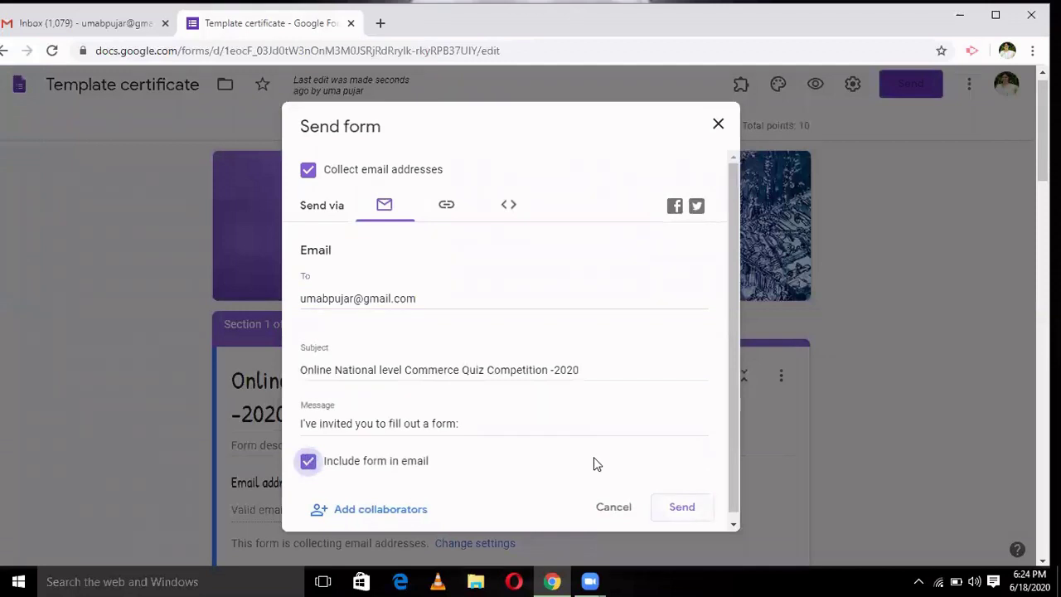
{"action": "key", "text": "Return"}
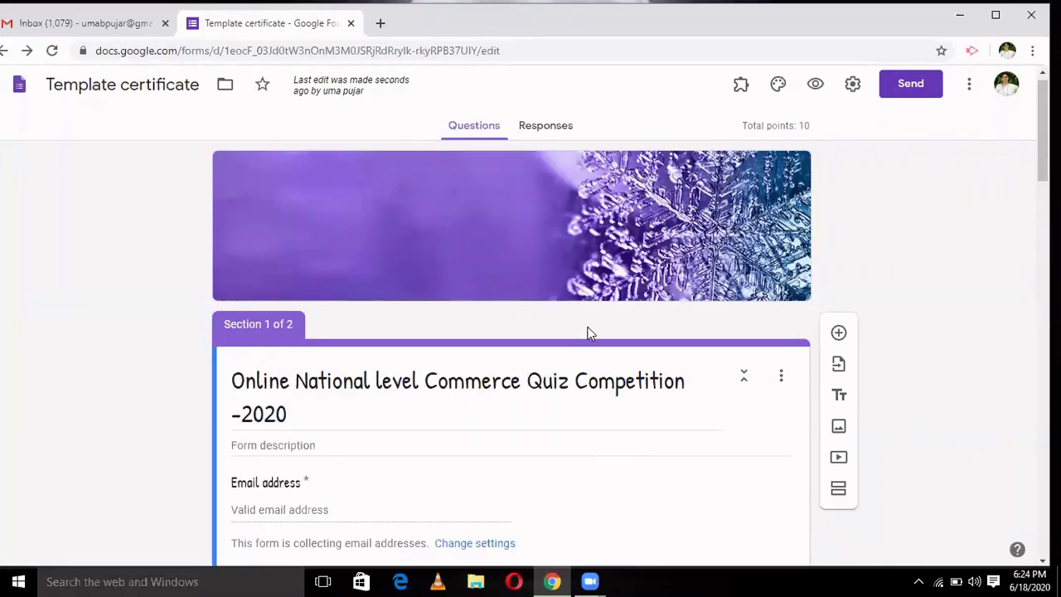
- In Gmail, open the Quiz Competition invitation and launch its 'Fill out in Google Forms' link
{"action": "left_click", "coordinate": [111, 25]}
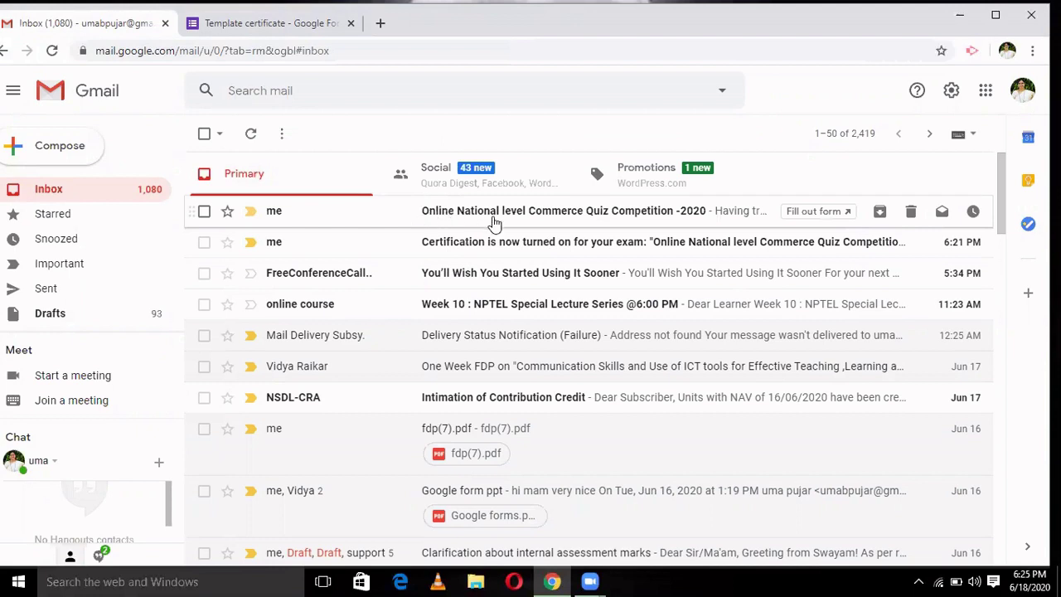
{"action": "left_click", "coordinate": [494, 220]}
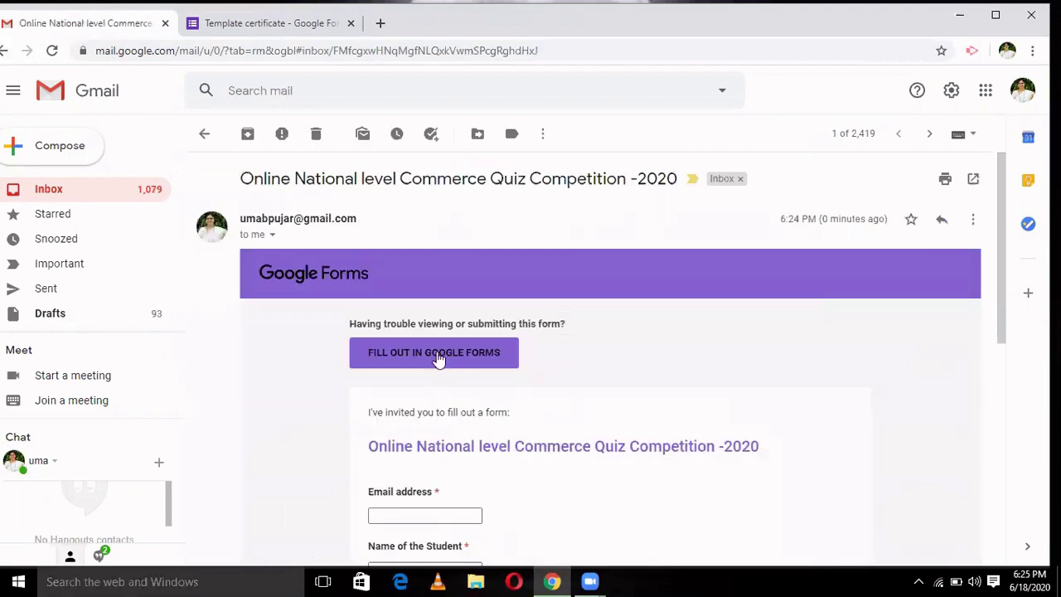
{"action": "left_click", "coordinate": [438, 355]}
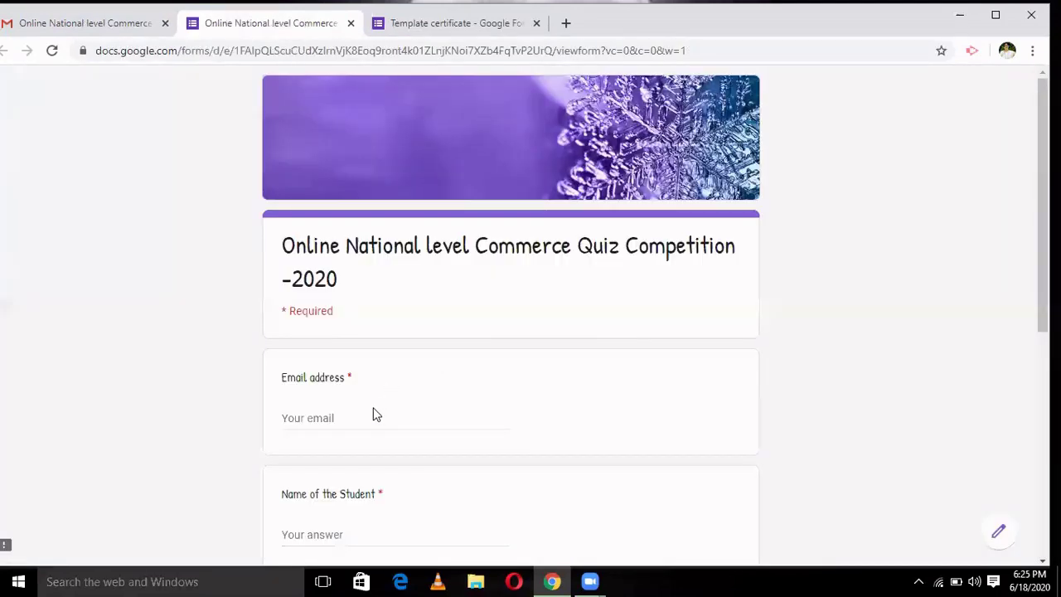
- Autofill the email address and student name answers from the browser suggestion
{"action": "left_click", "coordinate": [359, 417]}
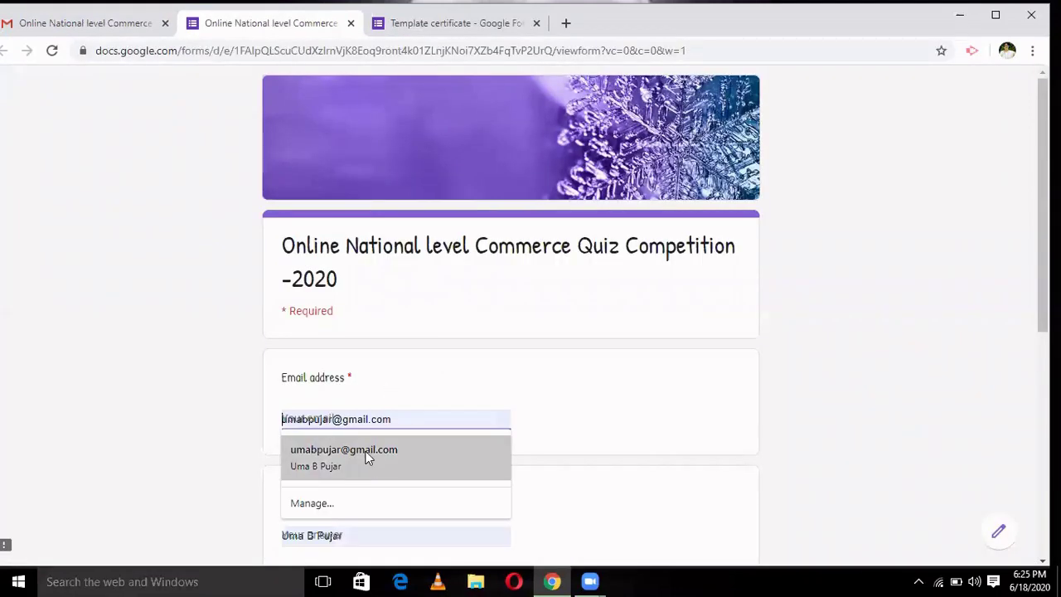
{"action": "left_click", "coordinate": [367, 455]}
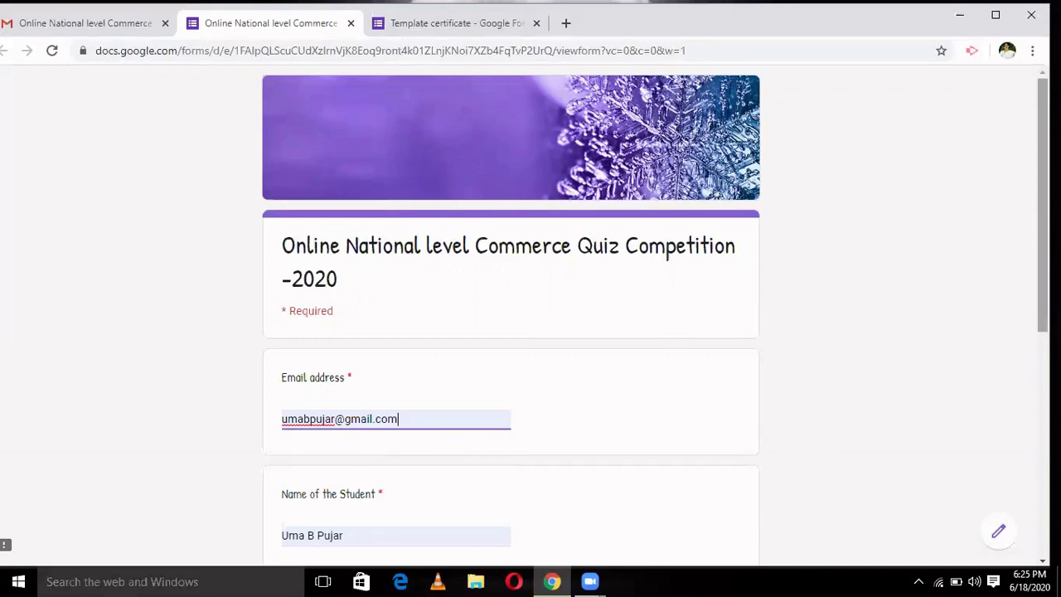
{"action": "scroll", "coordinate": [1042, 248], "scroll_direction": "down", "scroll_amount": 2}
{"action": "scroll", "coordinate": [324, 369], "scroll_direction": "down", "scroll_amount": 2}
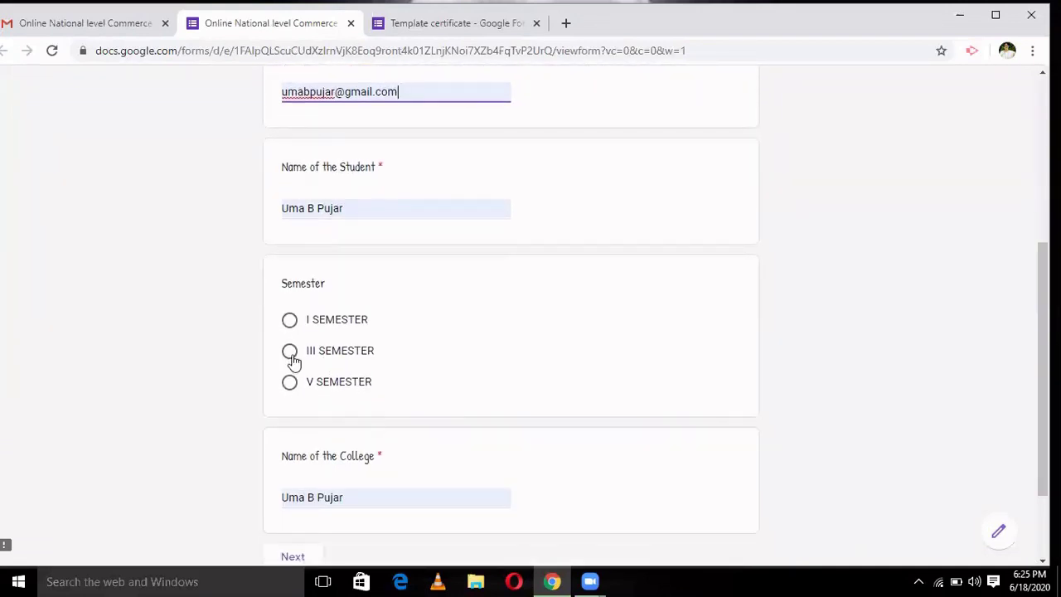
- Choose III SEMESTER and replace the college answer with 'ABC College Dharwad'
{"action": "left_click", "coordinate": [289, 353]}
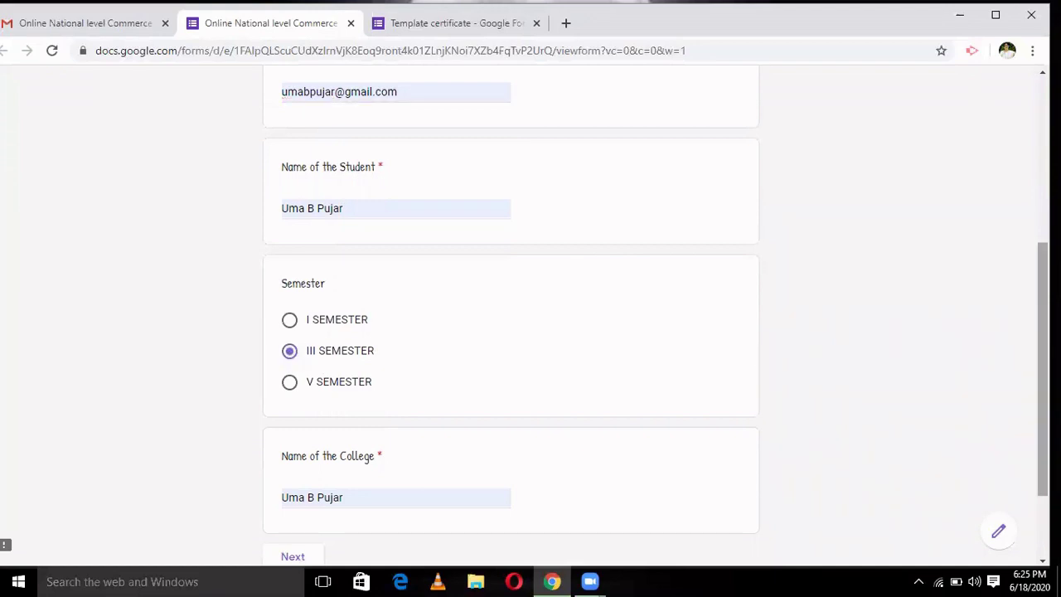
{"action": "scroll", "coordinate": [510, 315], "scroll_direction": "down", "scroll_amount": 2}
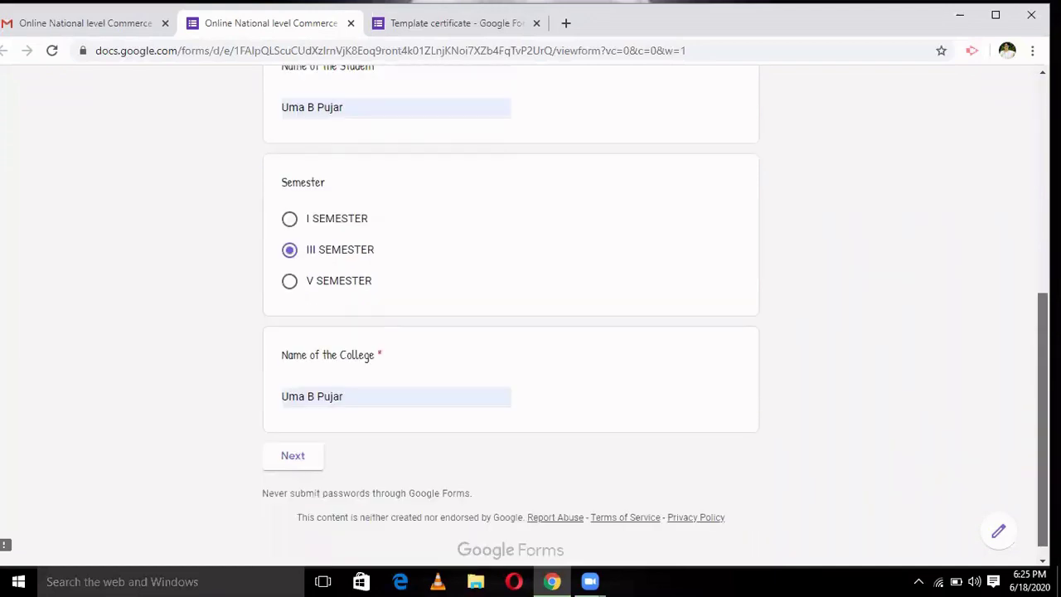
{"action": "left_click", "coordinate": [403, 382]}
{"action": "key", "text": "BackSpace"}
{"action": "key", "text": "BackSpace"}
{"action": "key", "text": "BackSpace"}
{"action": "key", "text": "BackSpace"}
{"action": "key", "text": "BackSpace"}
{"action": "key", "text": "BackSpace"}
{"action": "key", "text": "BackSpace"}
{"action": "key", "text": "BackSpace"}
{"action": "key", "text": "BackSpace"}
{"action": "key", "text": "BackSpace"}
{"action": "key", "text": "BackSpace"}
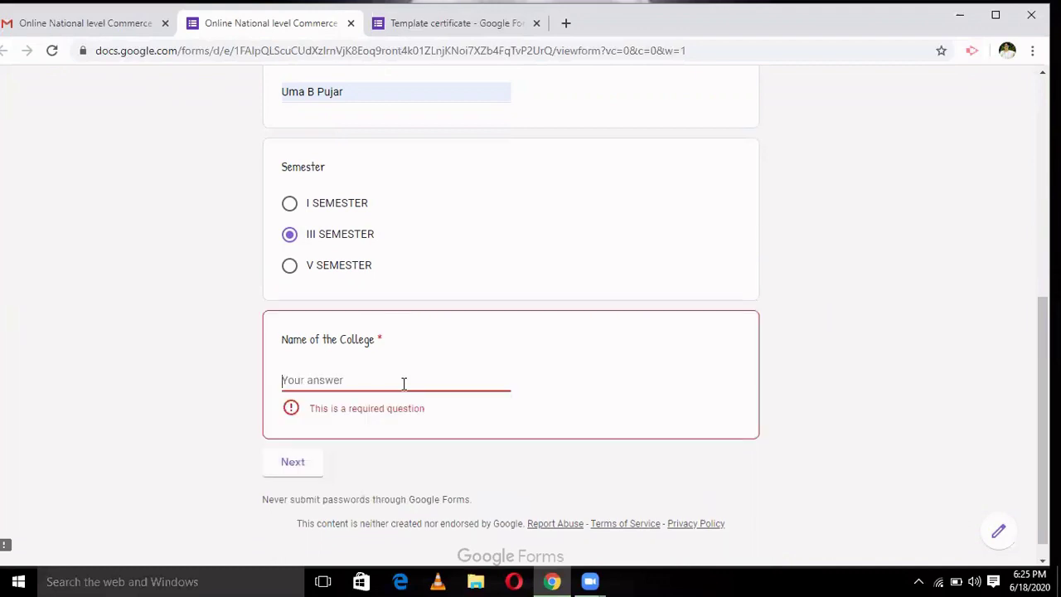
{"action": "type", "text": "AB"}
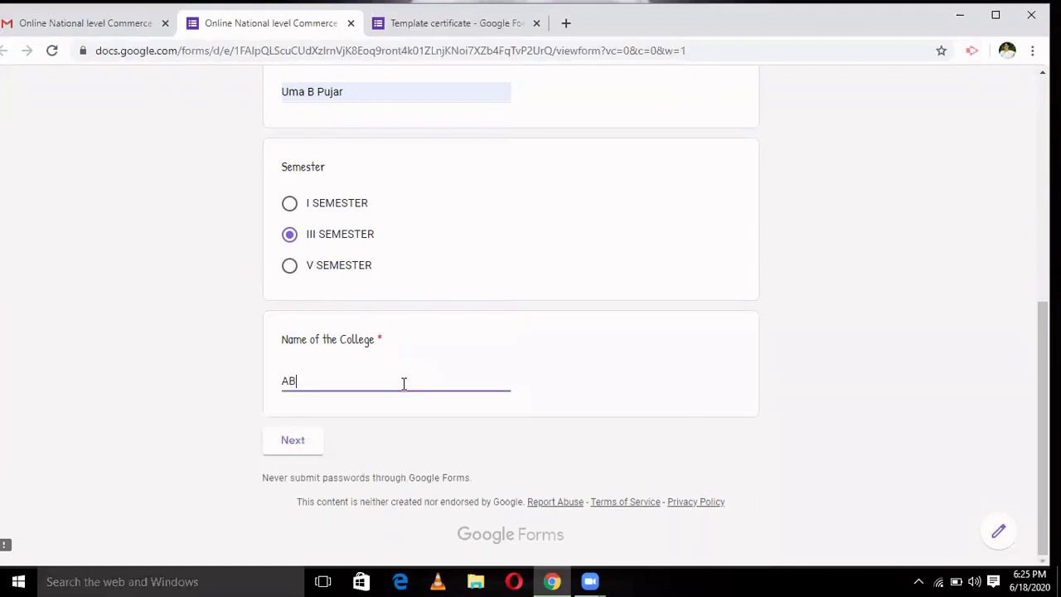
{"action": "type", "text": "C College Dharwad"}
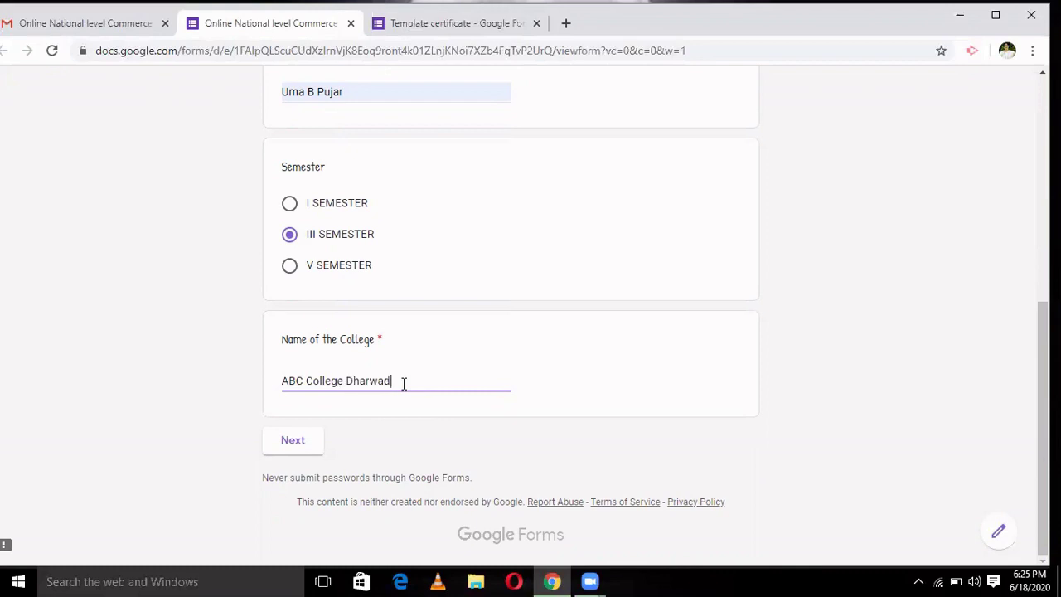
- Move to the quiz section and answer Innovation, 3 % and Minimum for questions 1–3
{"action": "left_click", "coordinate": [301, 443]}
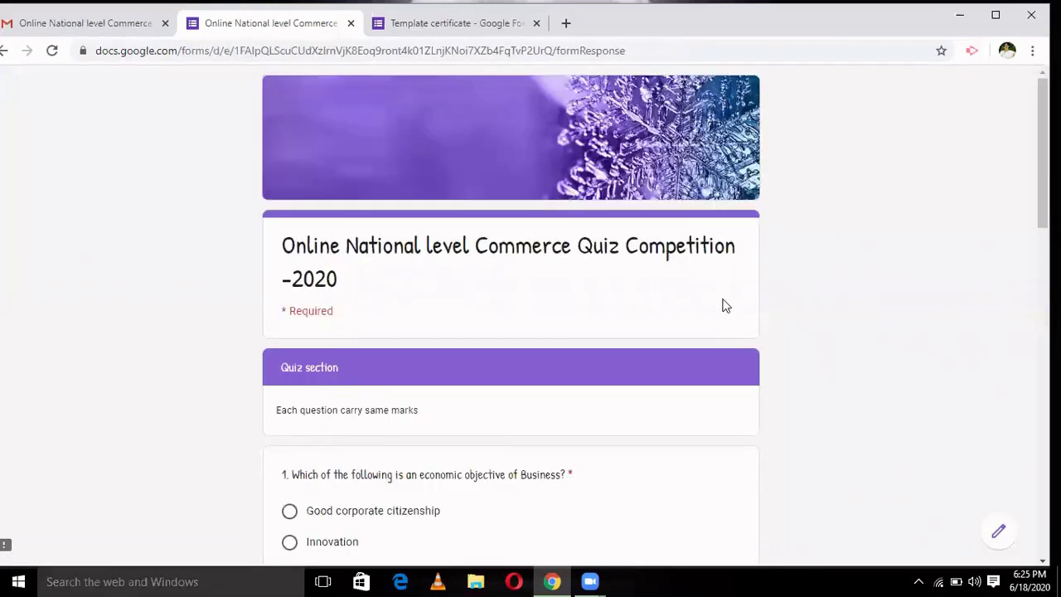
{"action": "scroll", "coordinate": [511, 315], "scroll_direction": "down", "scroll_amount": 3}
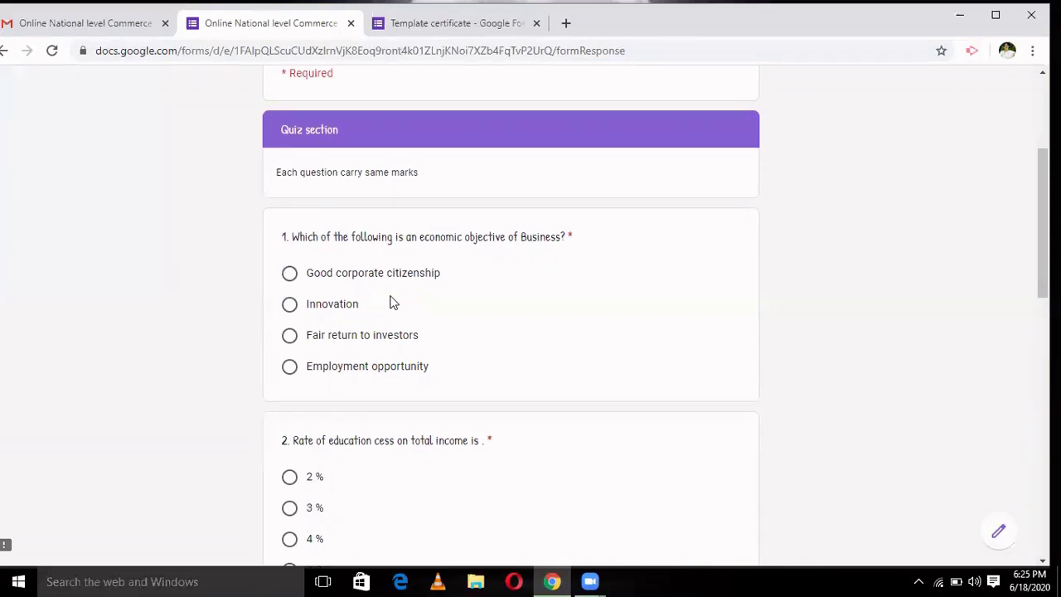
{"action": "left_click", "coordinate": [289, 307]}
{"action": "scroll", "coordinate": [834, 275], "scroll_direction": "down", "scroll_amount": 3}
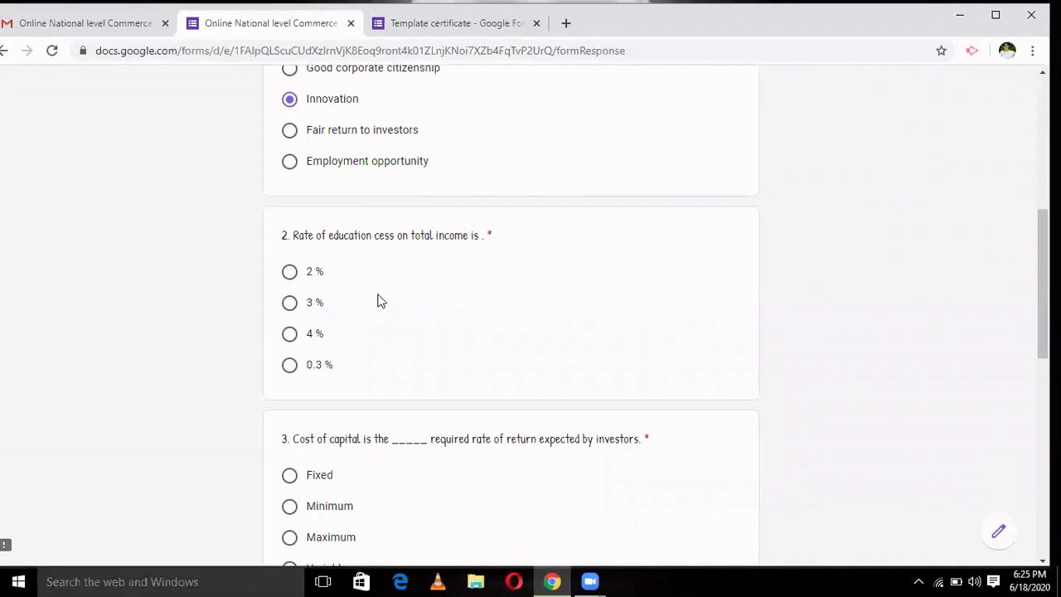
{"action": "left_click", "coordinate": [291, 305]}
{"action": "scroll", "coordinate": [510, 315], "scroll_direction": "down", "scroll_amount": 3}
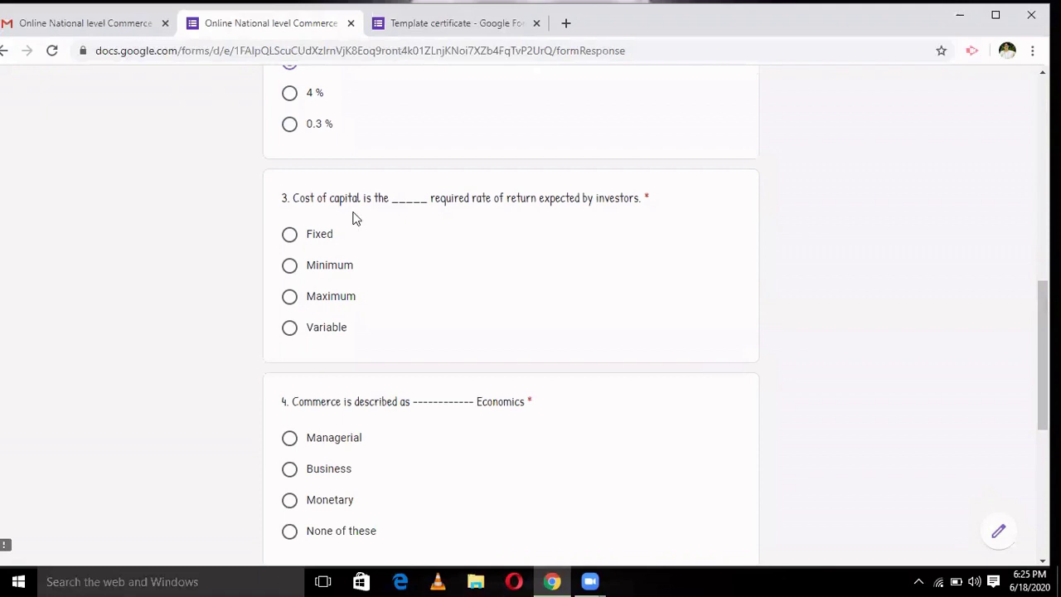
{"action": "left_click", "coordinate": [289, 267]}
- Answer Business and Informal communication for questions 4–5, submit the quiz, and close its tab
{"action": "scroll", "coordinate": [650, 305], "scroll_direction": "down", "scroll_amount": 4}
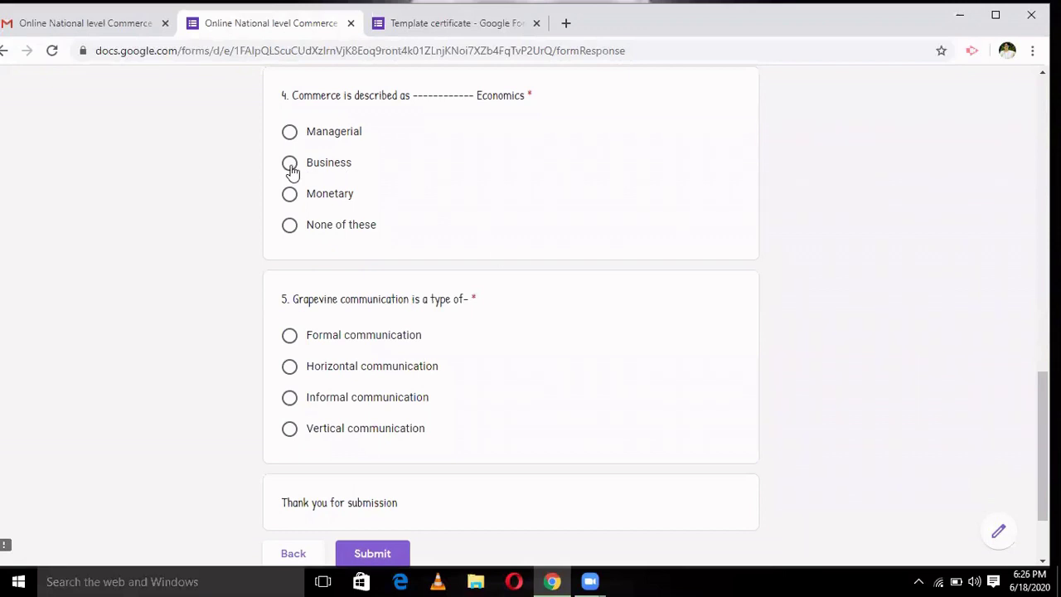
{"action": "left_click", "coordinate": [289, 164]}
{"action": "left_click", "coordinate": [289, 398]}
{"action": "scroll", "coordinate": [1036, 419], "scroll_direction": "down", "scroll_amount": 2}
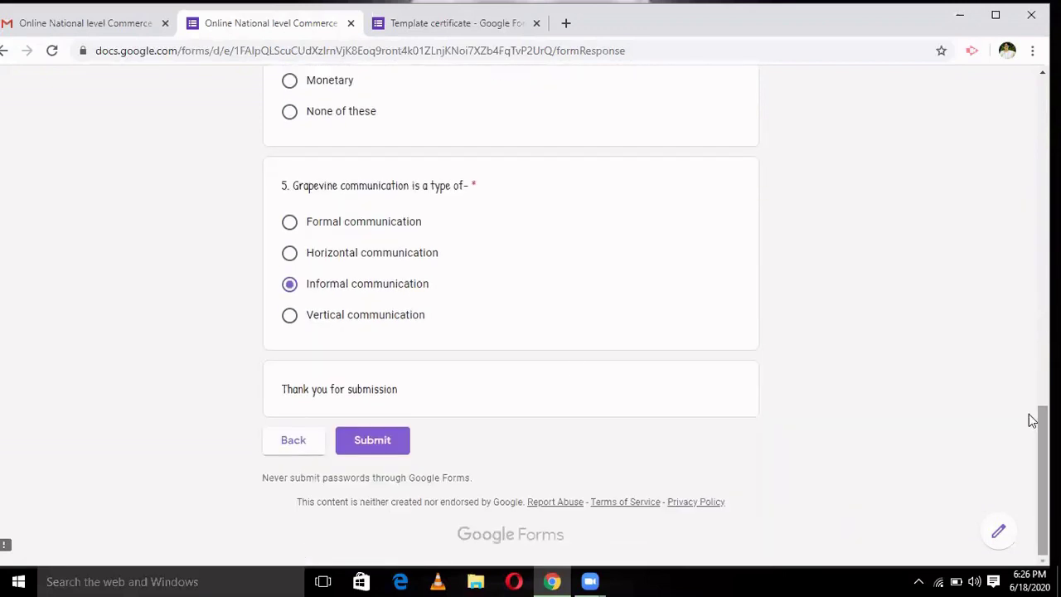
{"action": "left_click", "coordinate": [370, 452]}
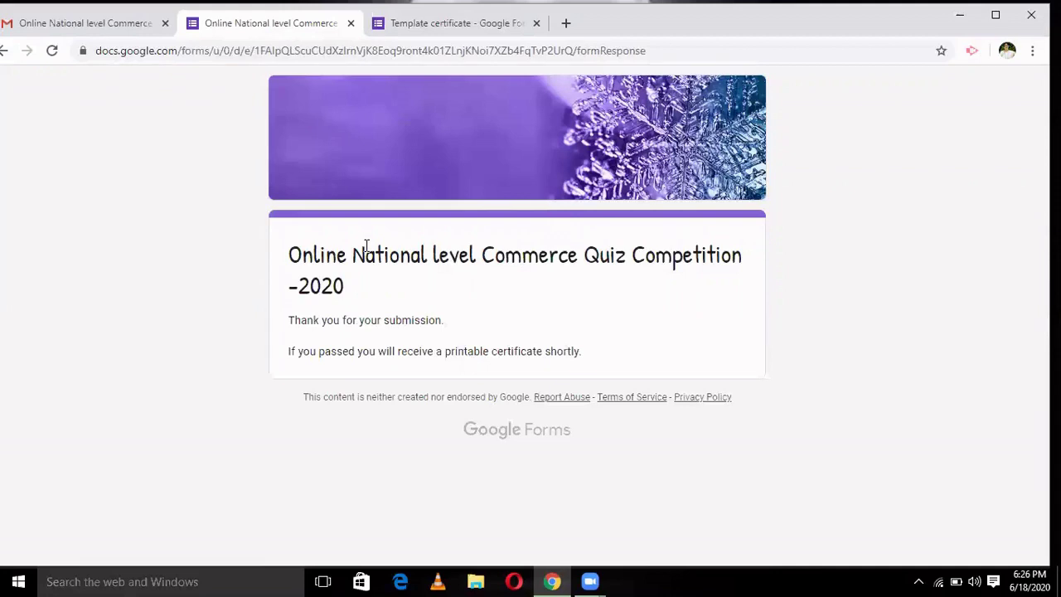
{"action": "left_click", "coordinate": [350, 23]}
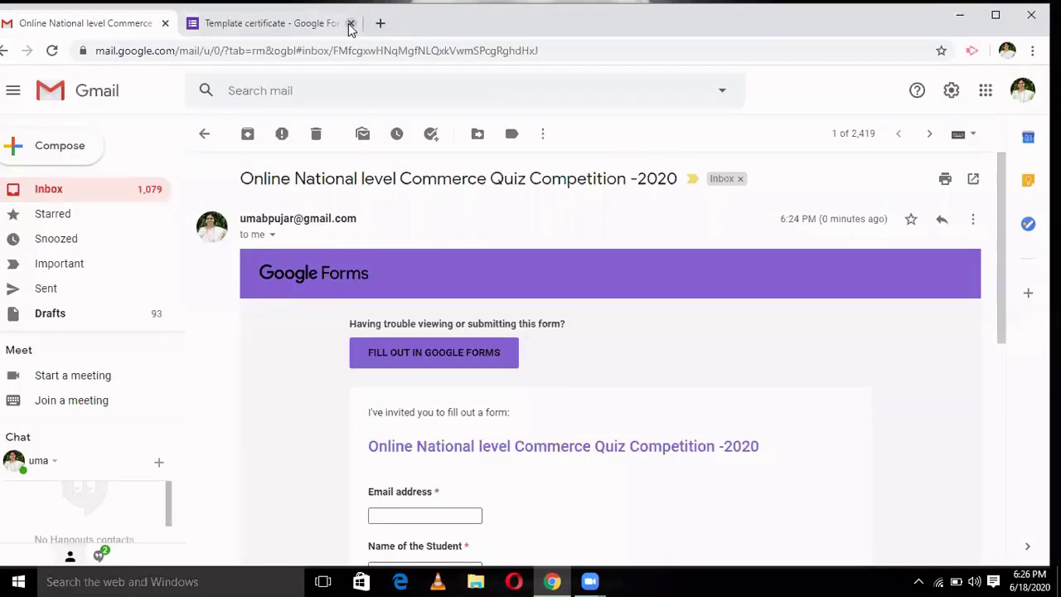
- Return from the invitation email to the Gmail inbox and refresh it five times
{"action": "left_click", "coordinate": [205, 135]}
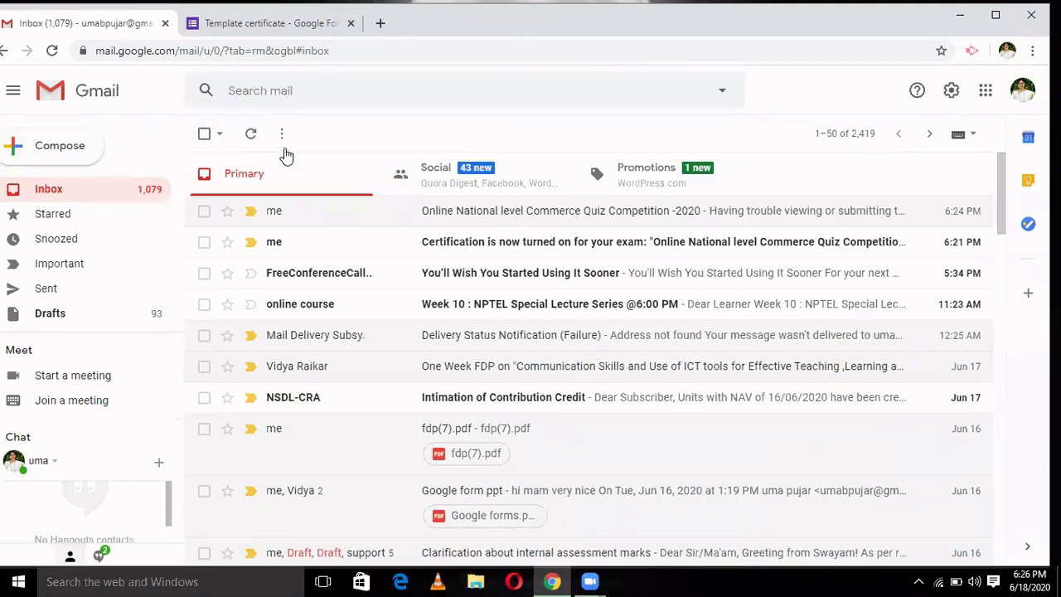
{"action": "left_click", "coordinate": [250, 137]}
{"action": "left_click", "coordinate": [251, 139]}
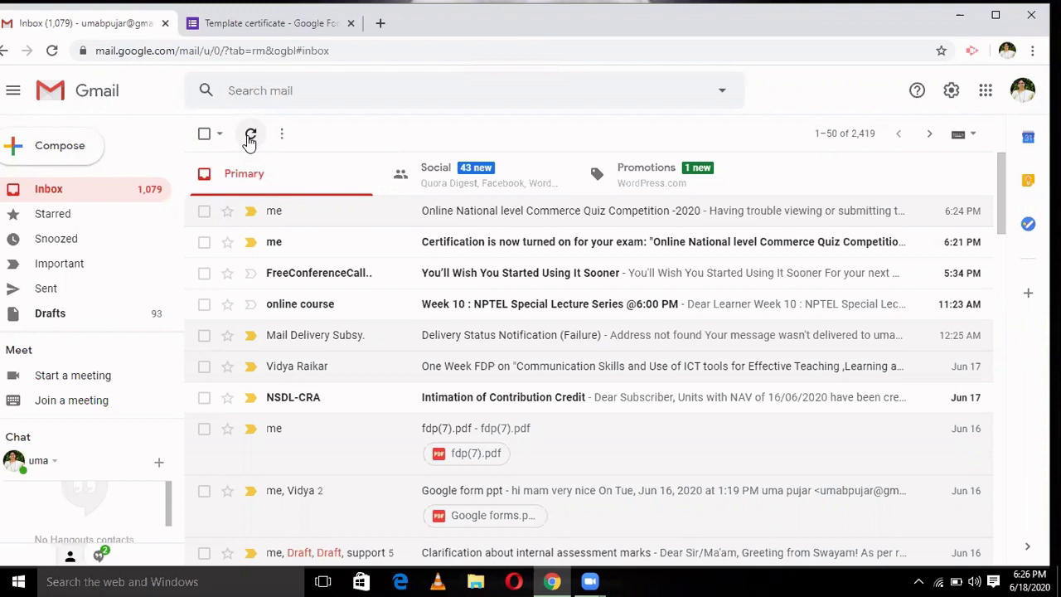
{"action": "left_click", "coordinate": [250, 140]}
{"action": "left_click", "coordinate": [249, 141]}
{"action": "left_click", "coordinate": [253, 144]}
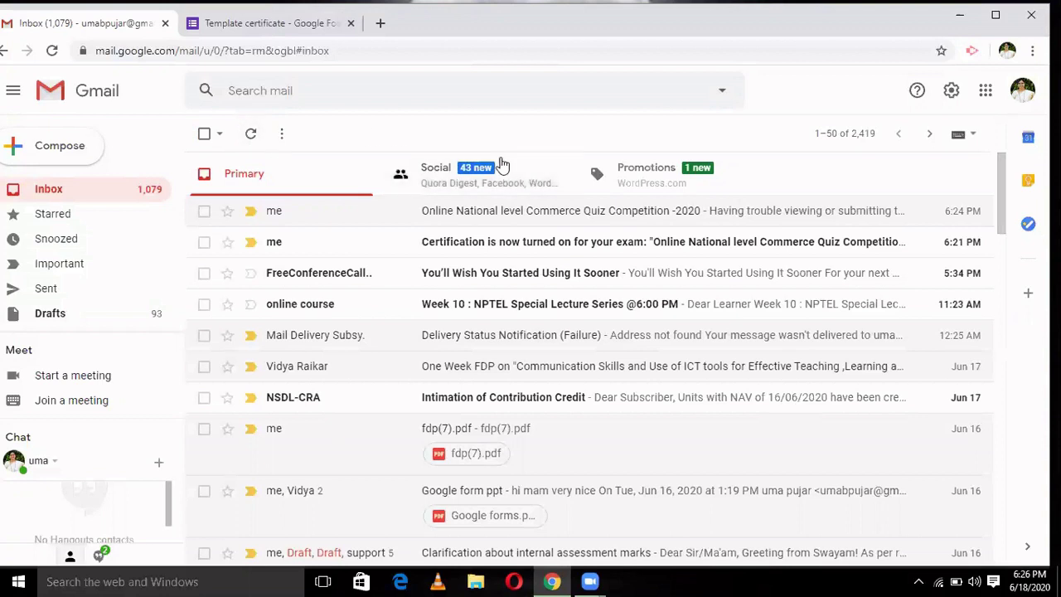
- Minimize Chrome and open the 'Commerce and iqac' Word document on its Score Card page
{"action": "left_click", "coordinate": [964, 16]}
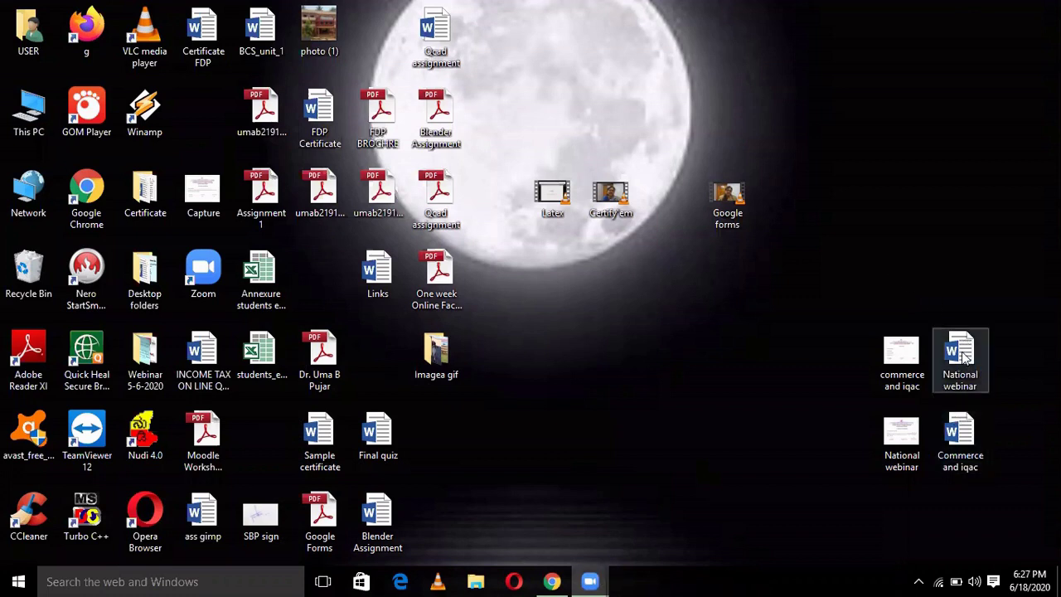
{"action": "double_click", "coordinate": [960, 429]}
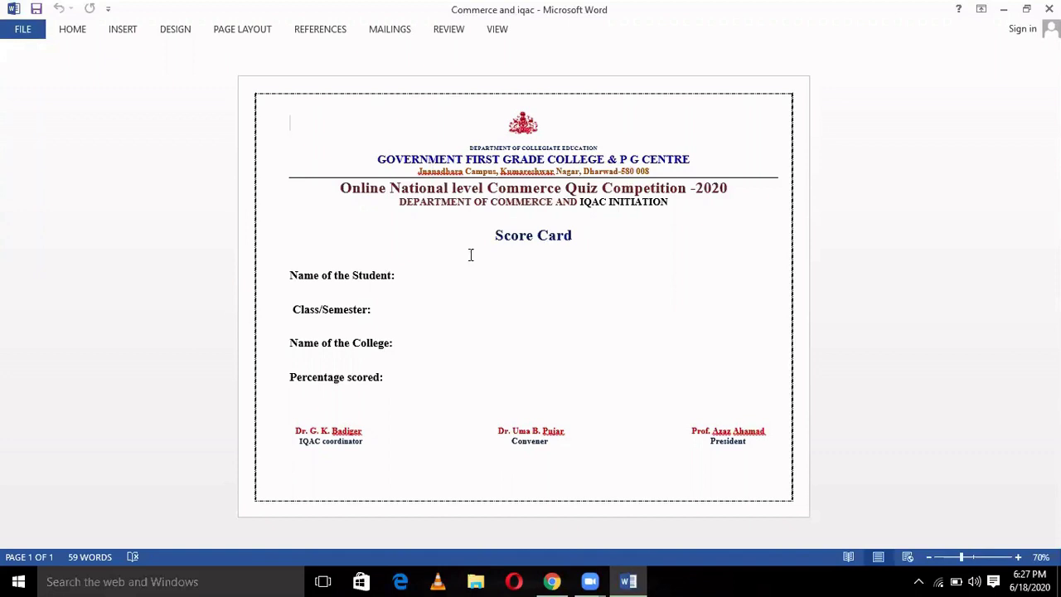
{"action": "left_click", "coordinate": [491, 236]}
- Launch Snipping Tool via search and take a rectangular snip of the whole Score Card page
{"action": "left_click", "coordinate": [217, 580]}
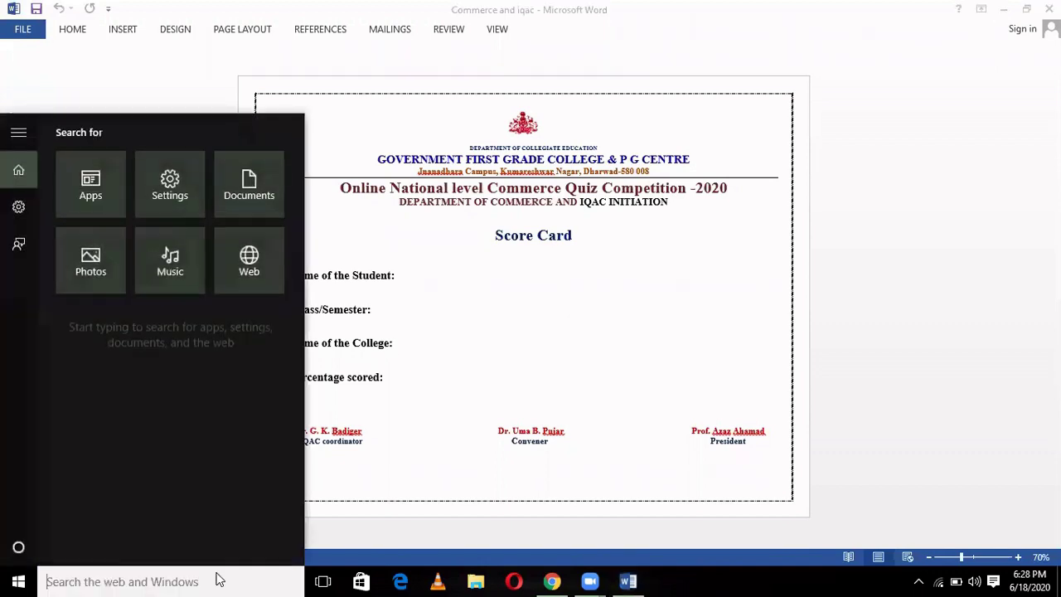
{"action": "type", "text": "sn"}
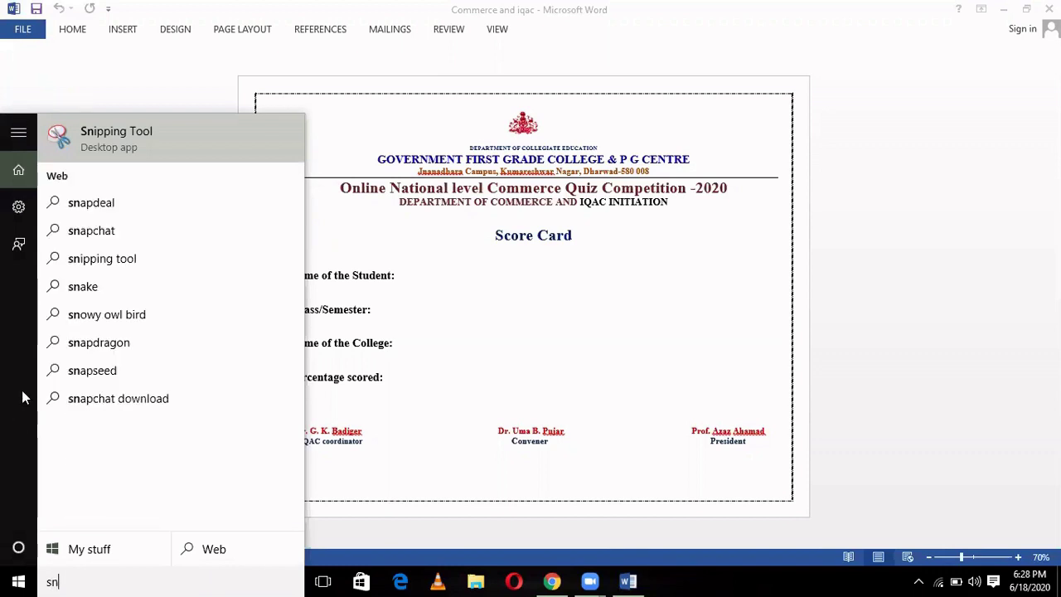
{"action": "left_click", "coordinate": [126, 140]}
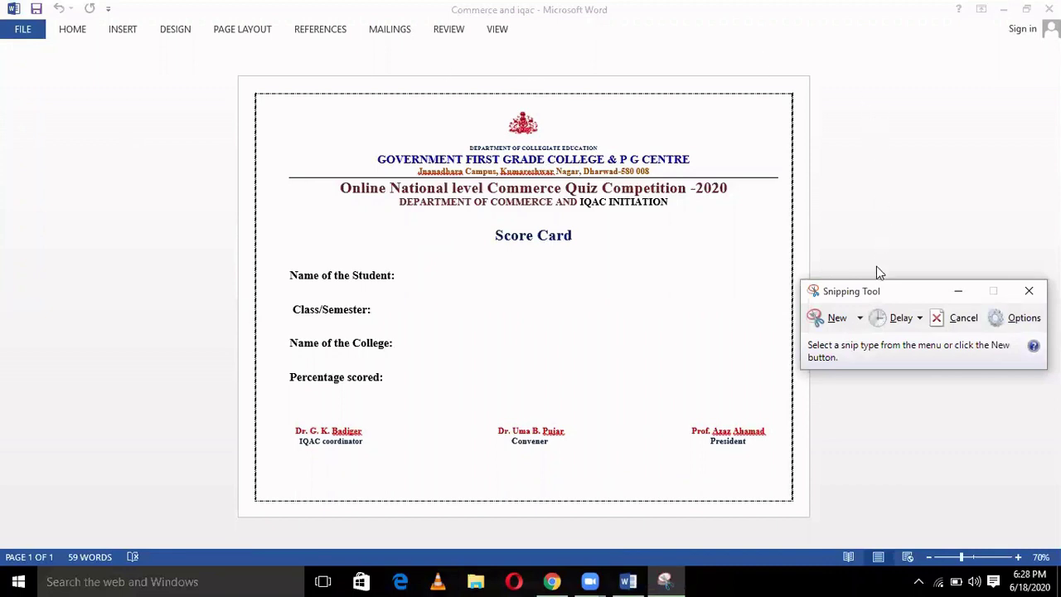
{"action": "left_click", "coordinate": [861, 318]}
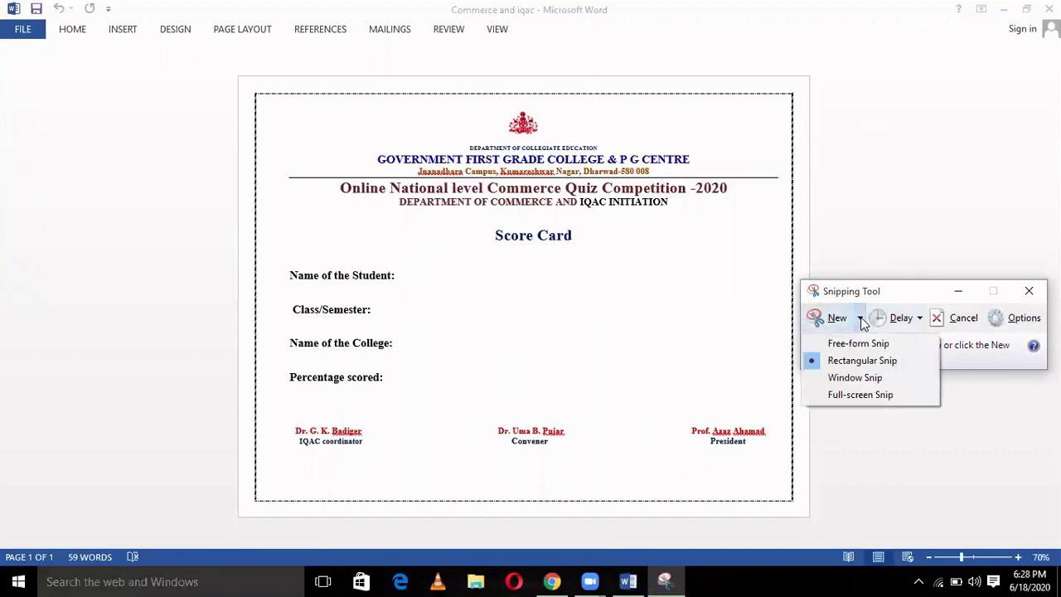
{"action": "left_click", "coordinate": [875, 361]}
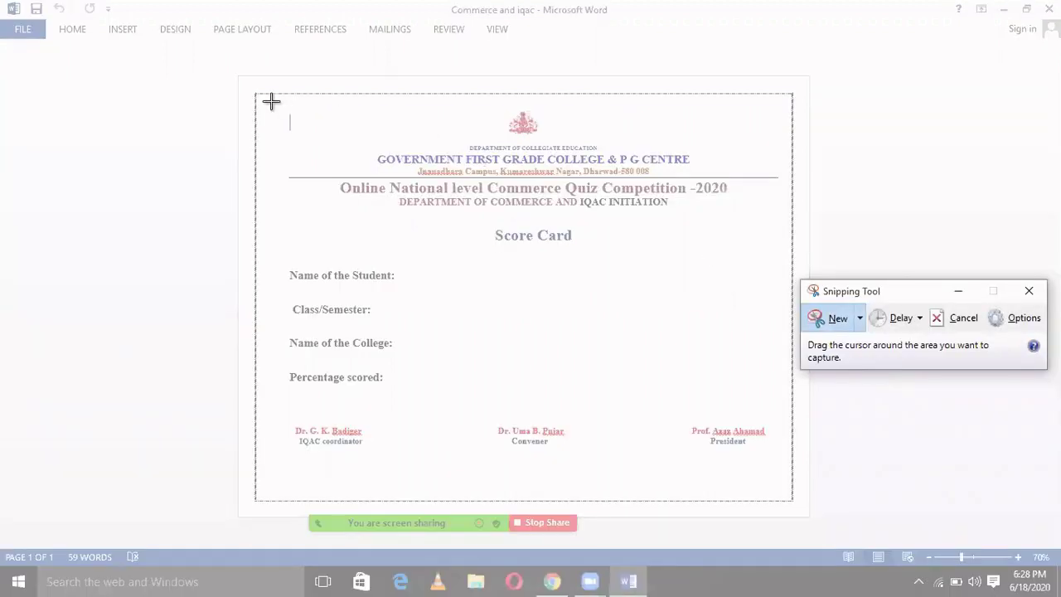
{"action": "left_click_drag", "start_coordinate": [234, 72], "coordinate": [810, 520]}
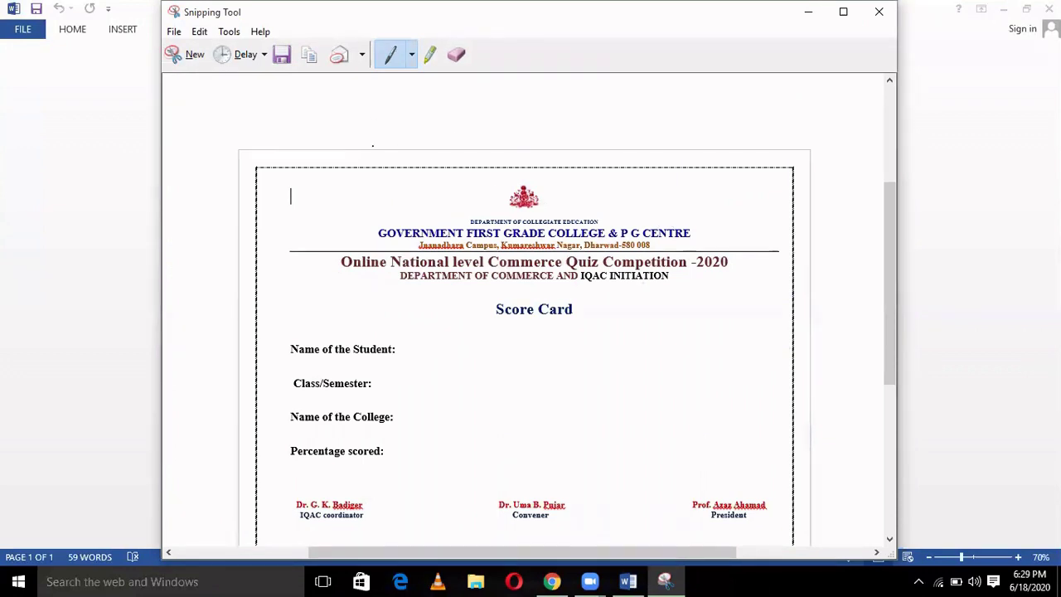
- Copy the snip to the clipboard and minimize Snipping Tool and Word
{"action": "left_click", "coordinate": [202, 37]}
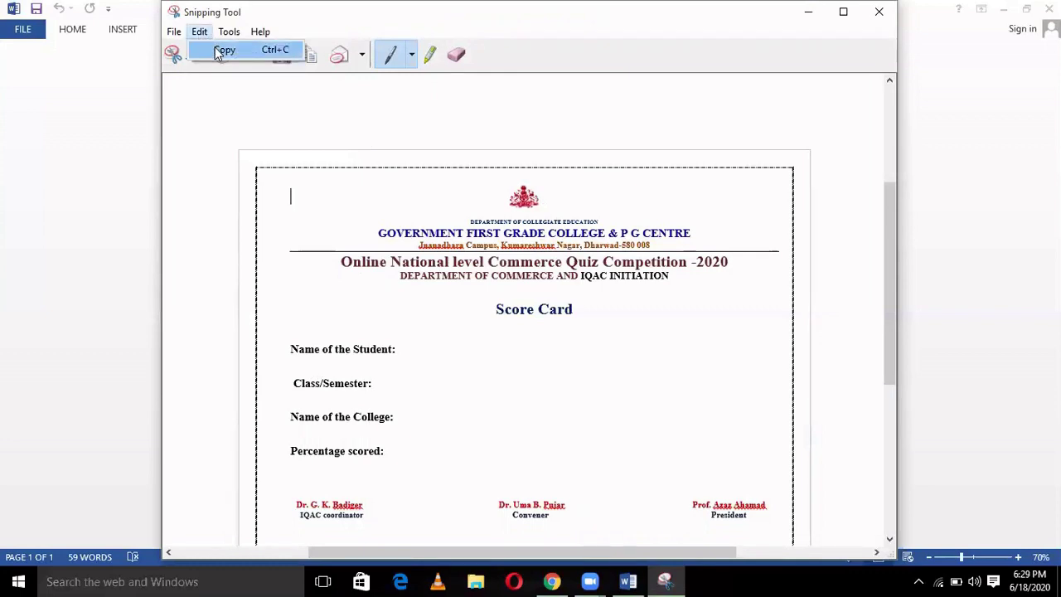
{"action": "left_click", "coordinate": [222, 51]}
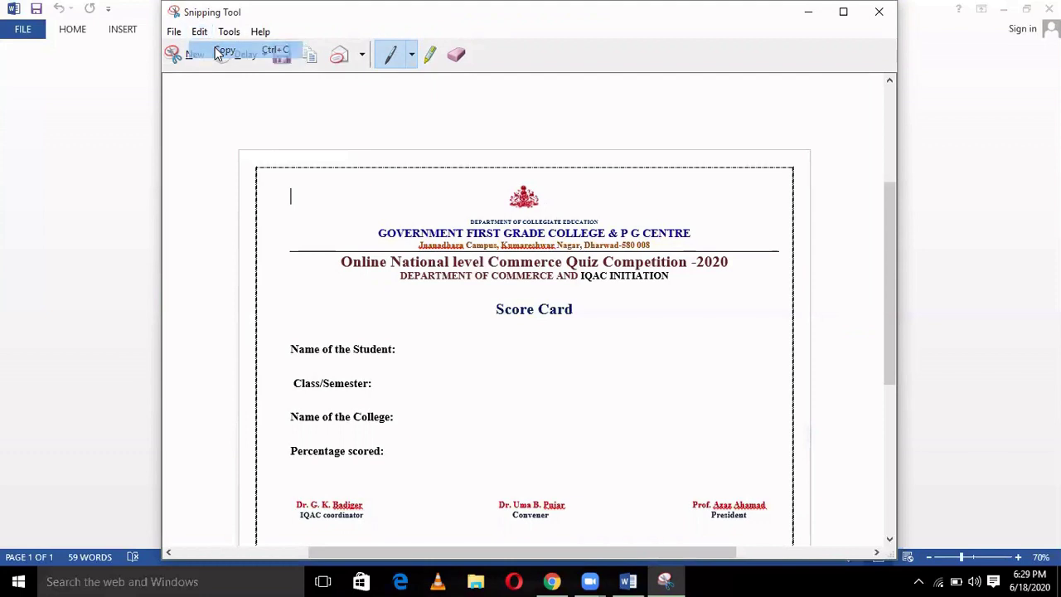
{"action": "left_click", "coordinate": [809, 12]}
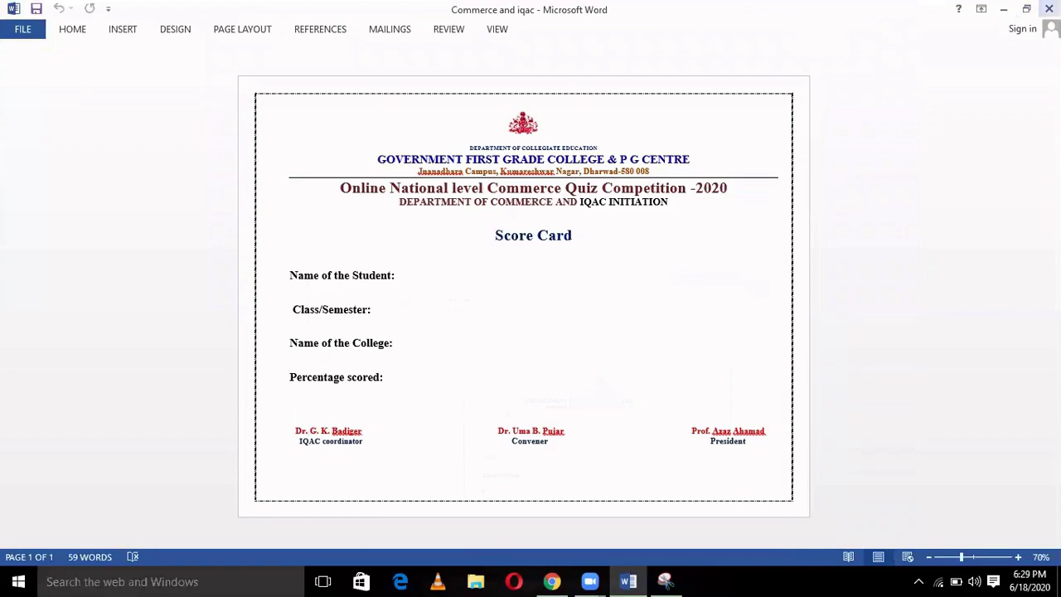
{"action": "left_click", "coordinate": [1003, 9]}
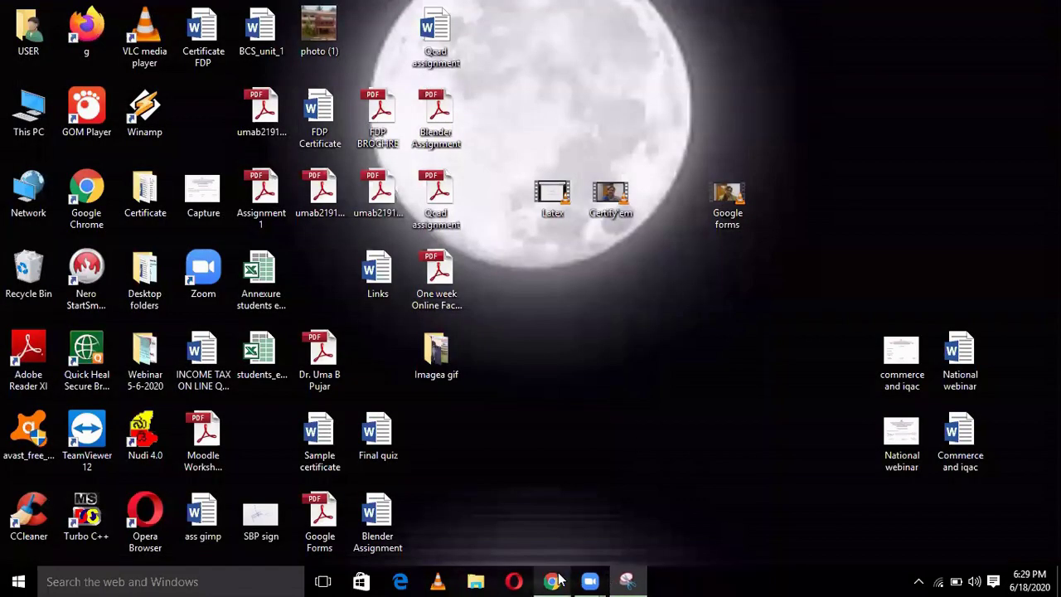
- Restore Chrome, search for Google Slides in a new tab, and reach the Google Slides home page
{"action": "left_click", "coordinate": [553, 581]}
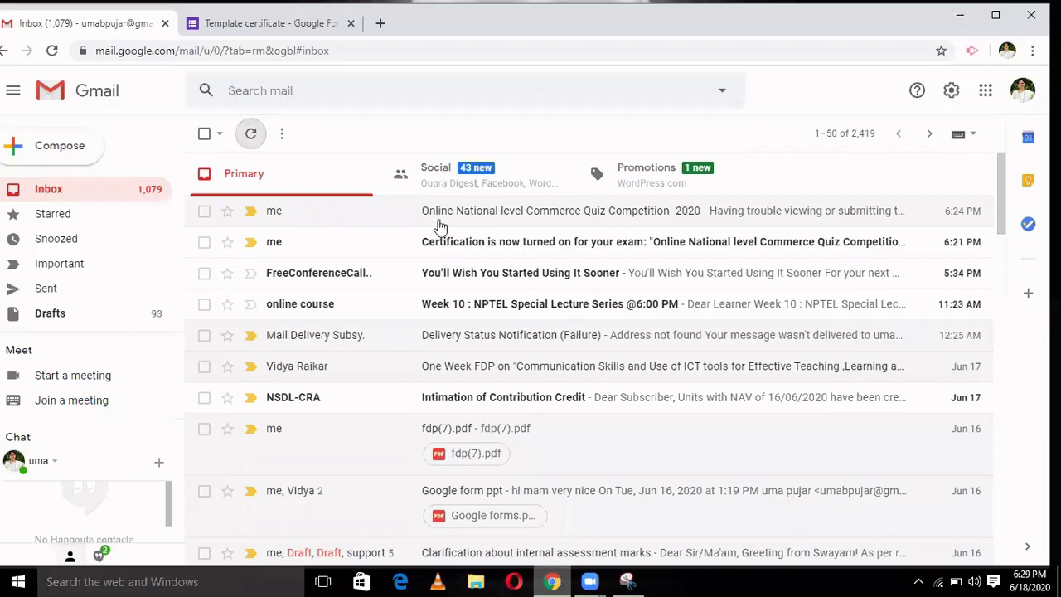
{"action": "left_click", "coordinate": [380, 23]}
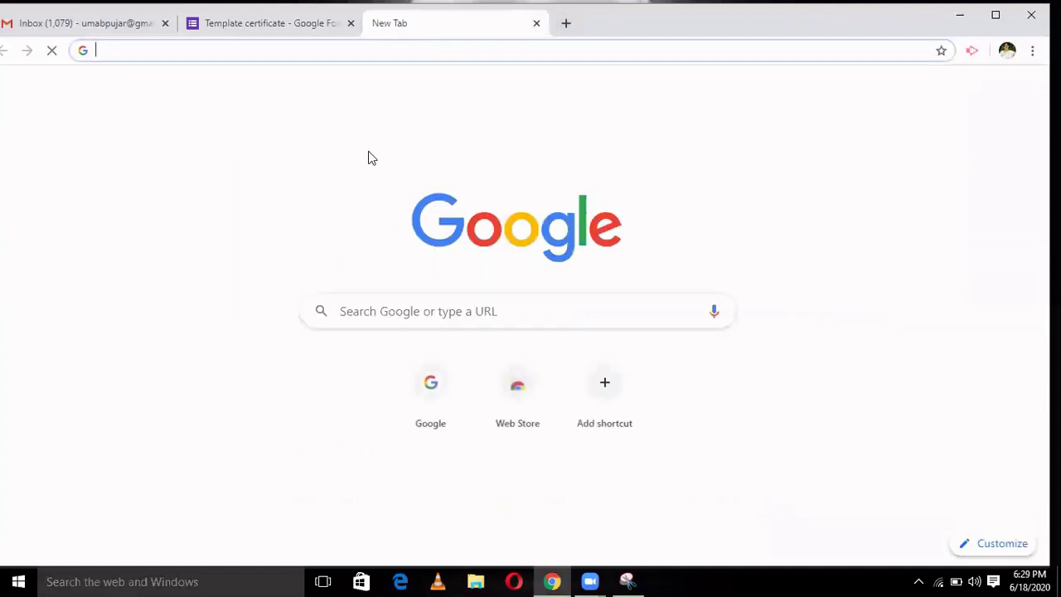
{"action": "type", "text": "google"}
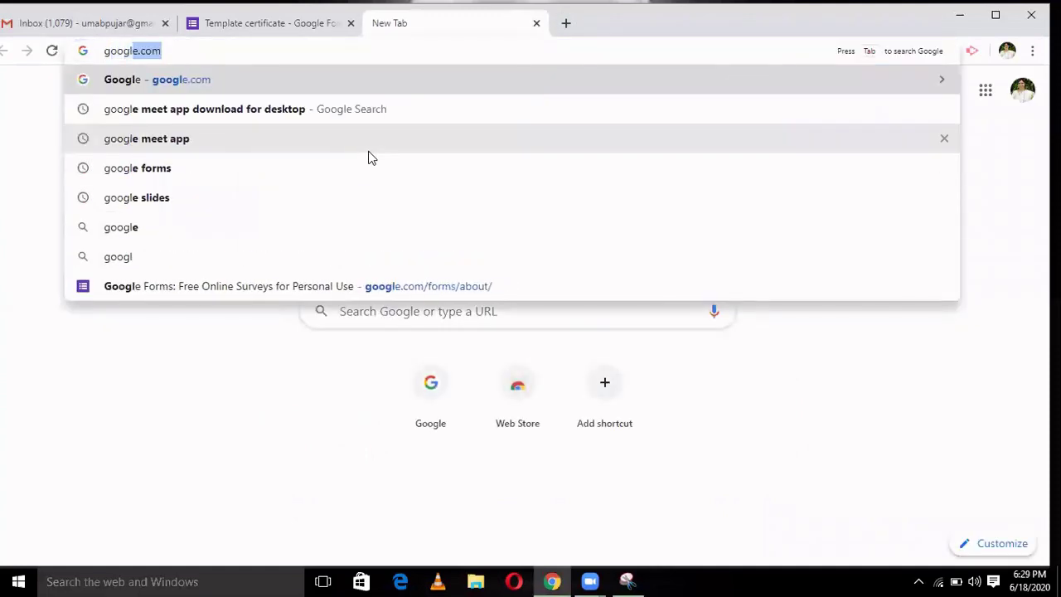
{"action": "type", "text": "e"}
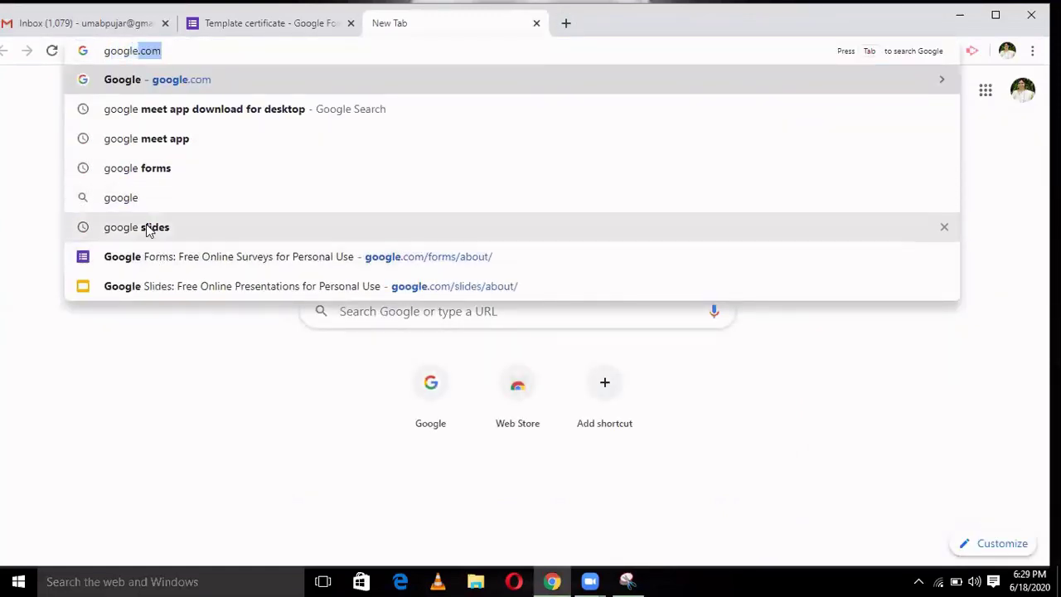
{"action": "left_click", "coordinate": [151, 230]}
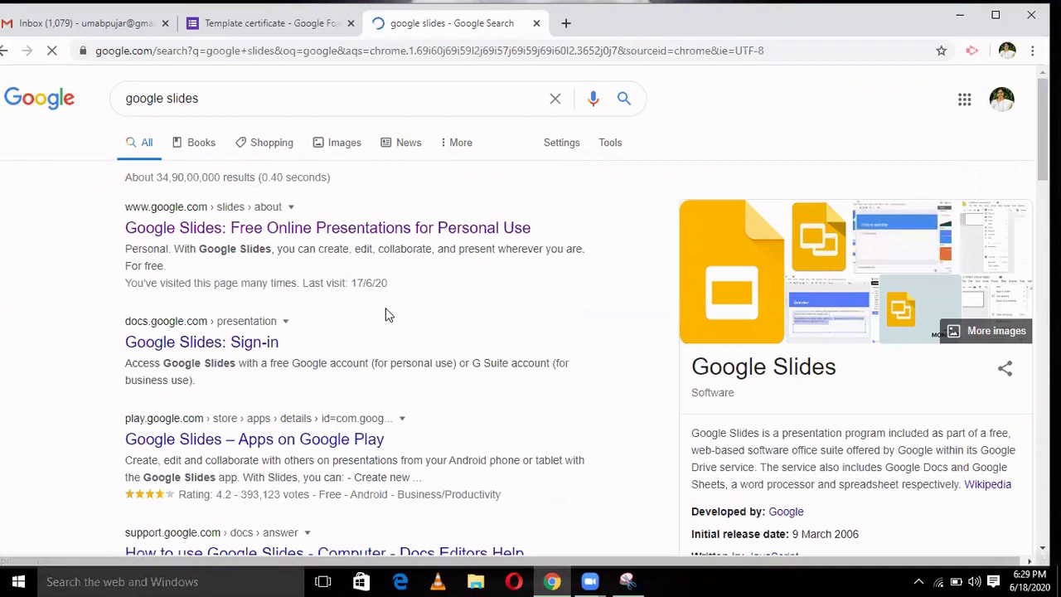
{"action": "left_click", "coordinate": [406, 234]}
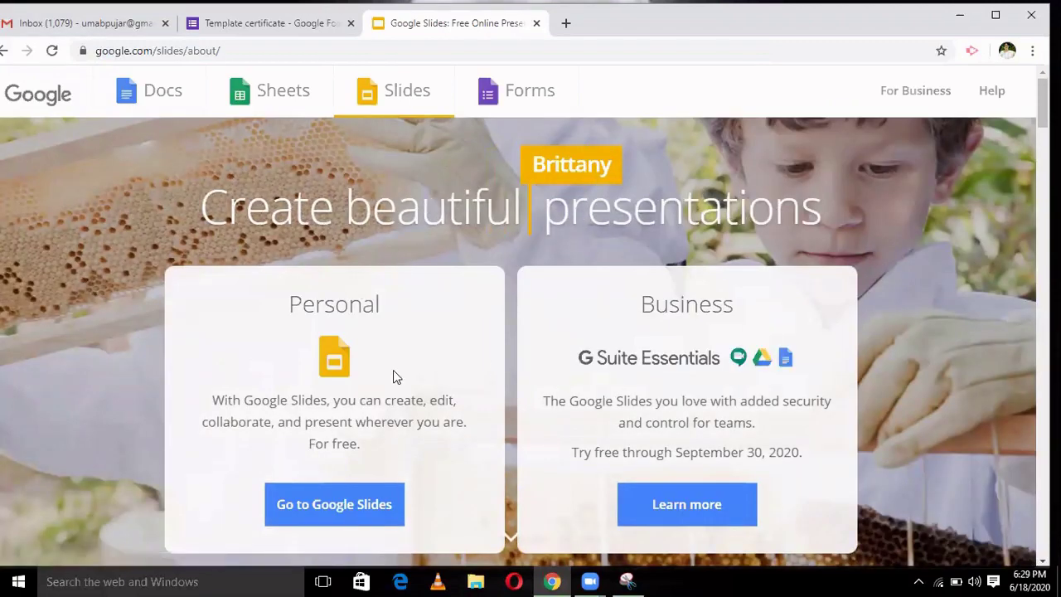
{"action": "left_click", "coordinate": [280, 467]}
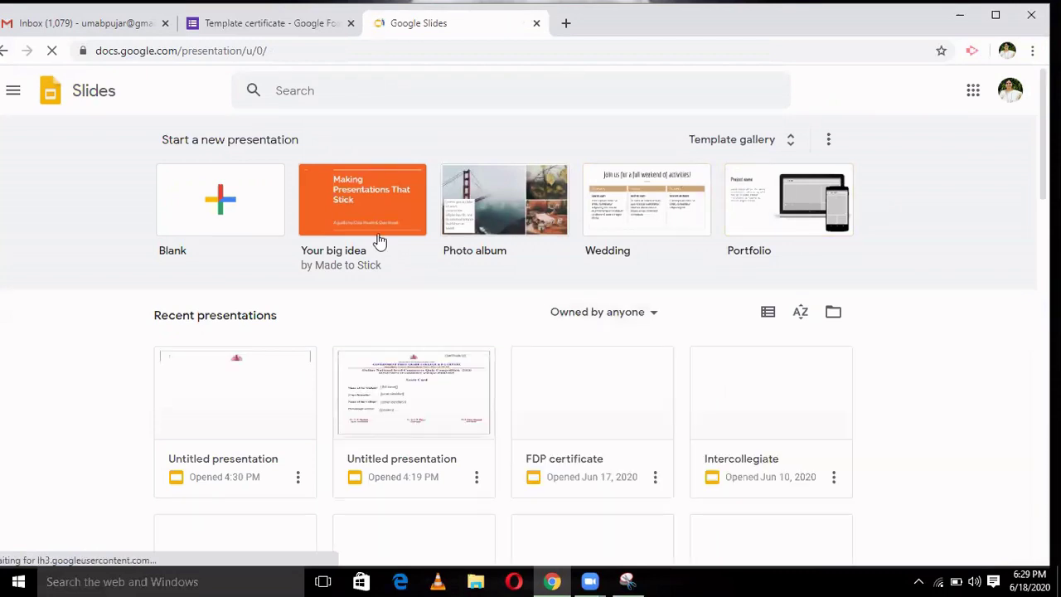
- Create a new presentation from the Blank template under Start a new presentation
{"action": "left_click", "coordinate": [230, 202]}
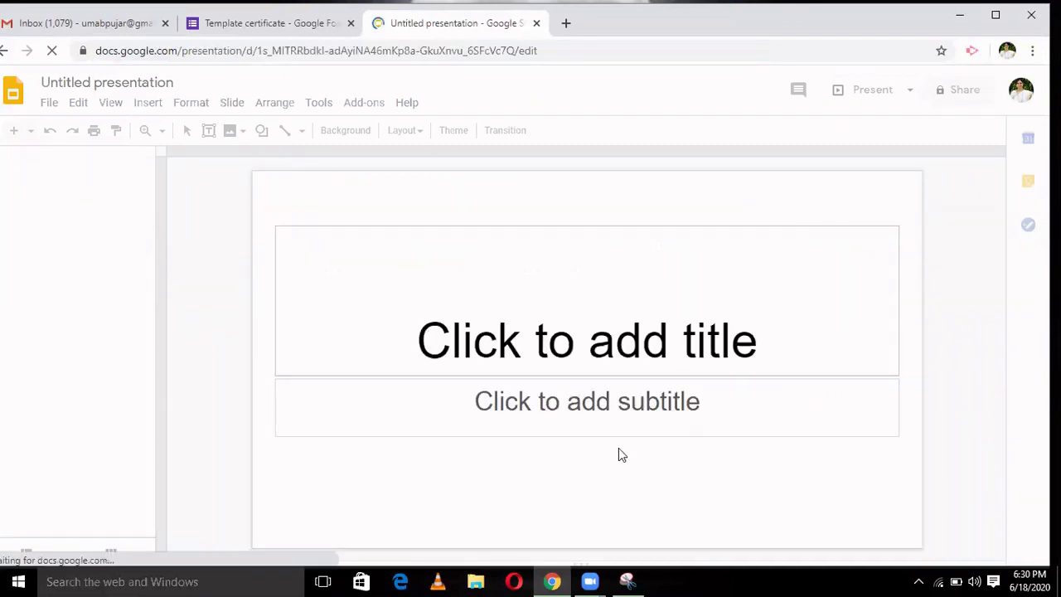
{"action": "mouse_move", "coordinate": [630, 580]}
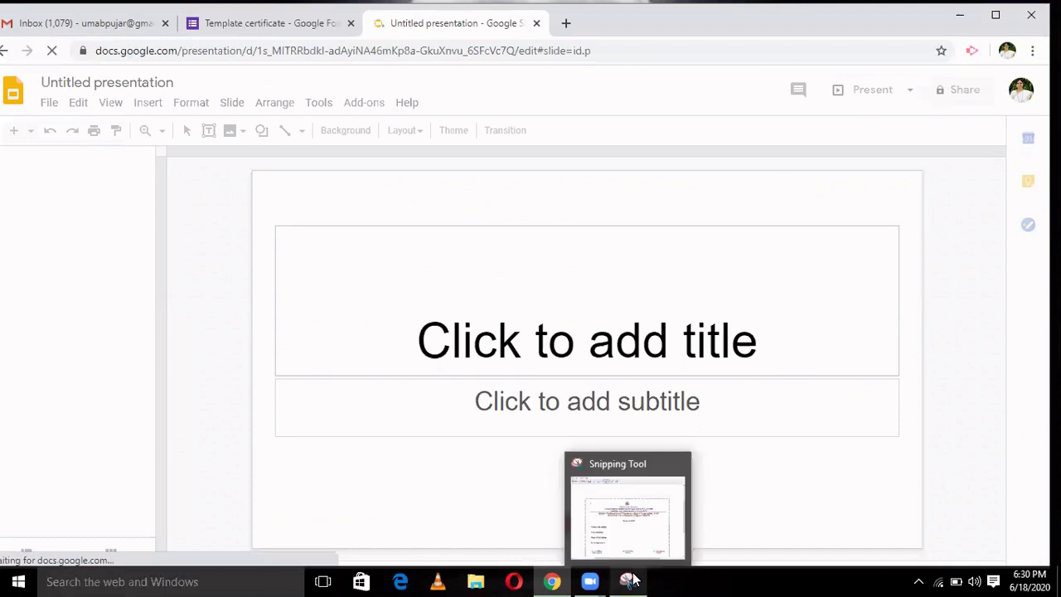
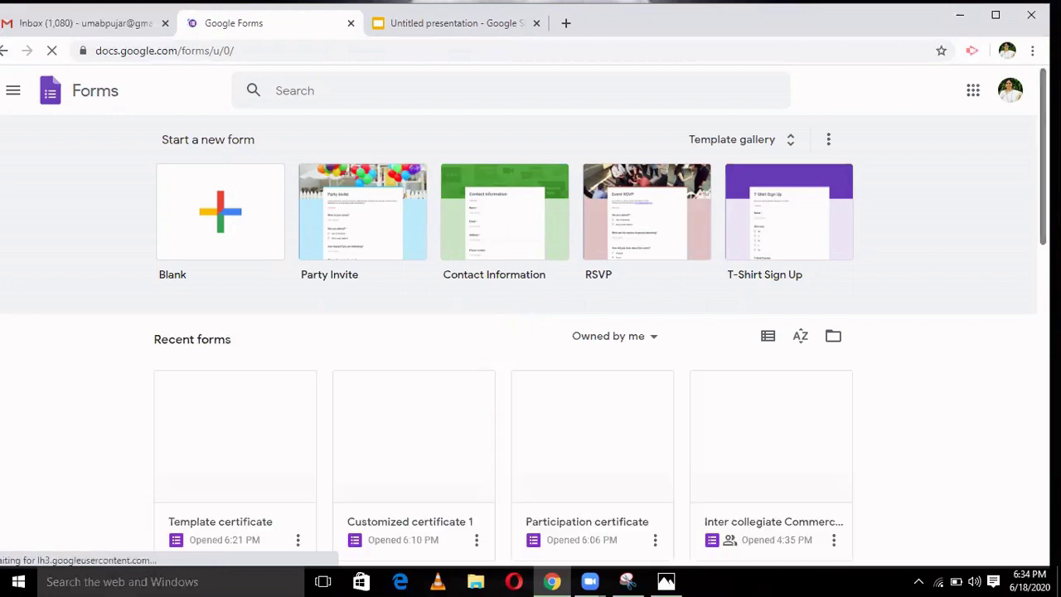
- Scroll the Google Forms home page to view the recent certificate forms
{"action": "scroll", "coordinate": [531, 331], "scroll_direction": "down", "scroll_amount": 2}
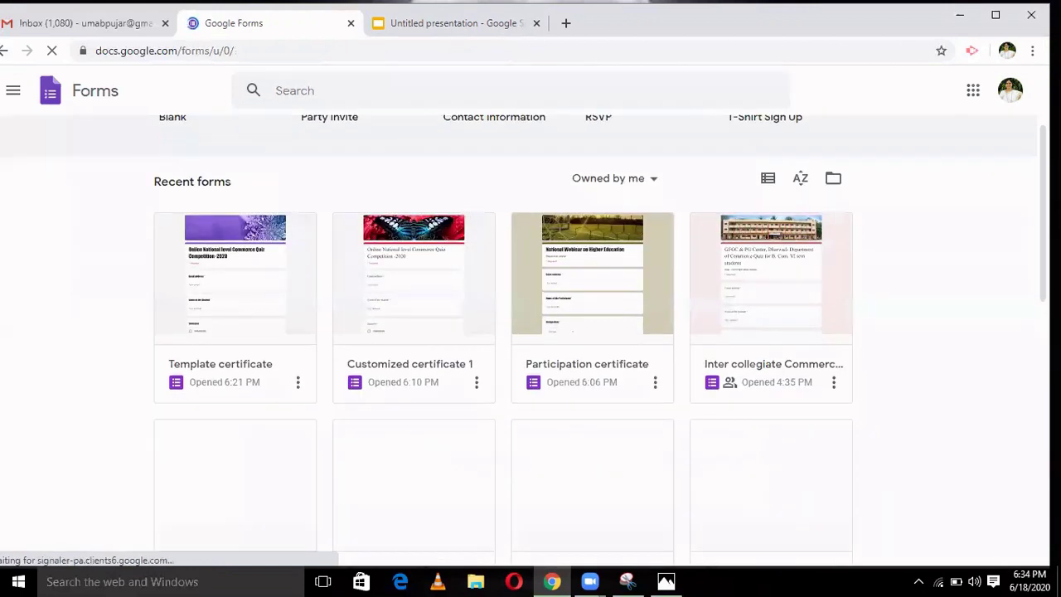
- Open the Customized certificate 1 form, scroll its Commerce Quiz sections, and reload the editor
{"action": "left_click", "coordinate": [416, 326]}
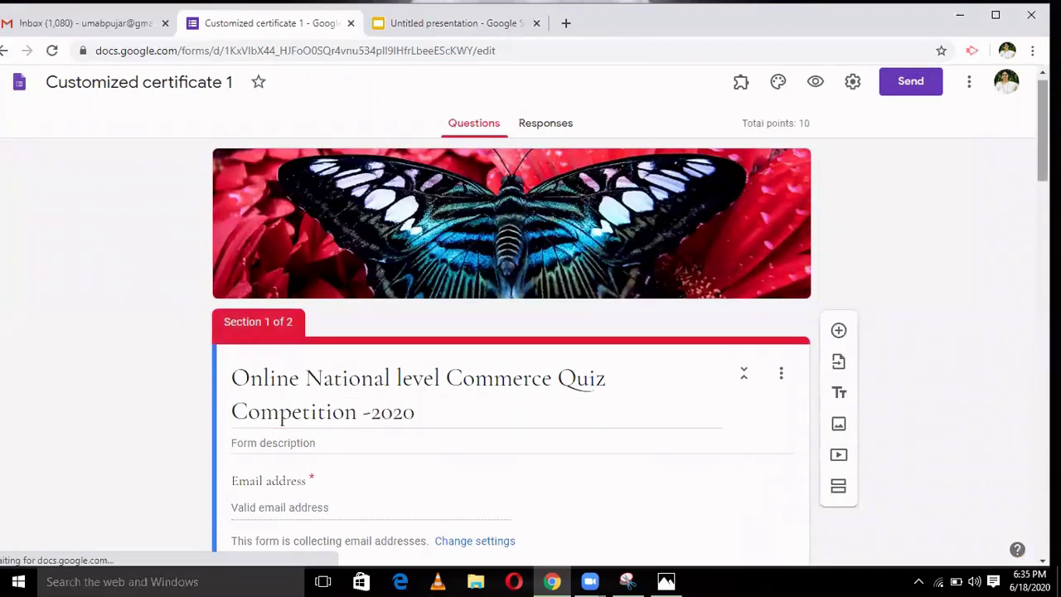
{"action": "scroll", "coordinate": [510, 332], "scroll_direction": "down", "scroll_amount": 7}
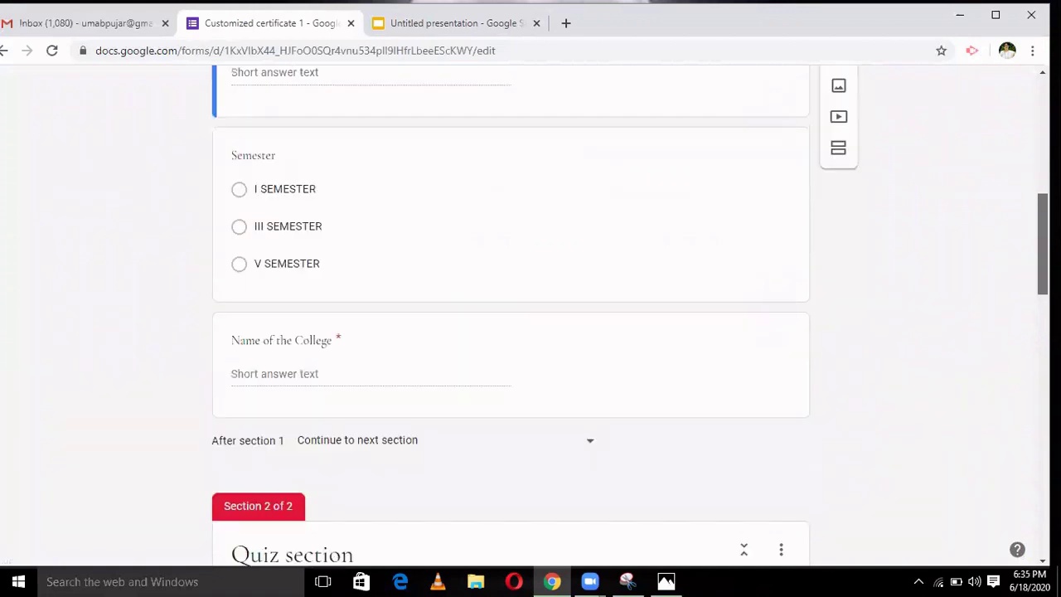
{"action": "scroll", "coordinate": [511, 332], "scroll_direction": "down", "scroll_amount": 7}
{"action": "key", "text": "Home"}
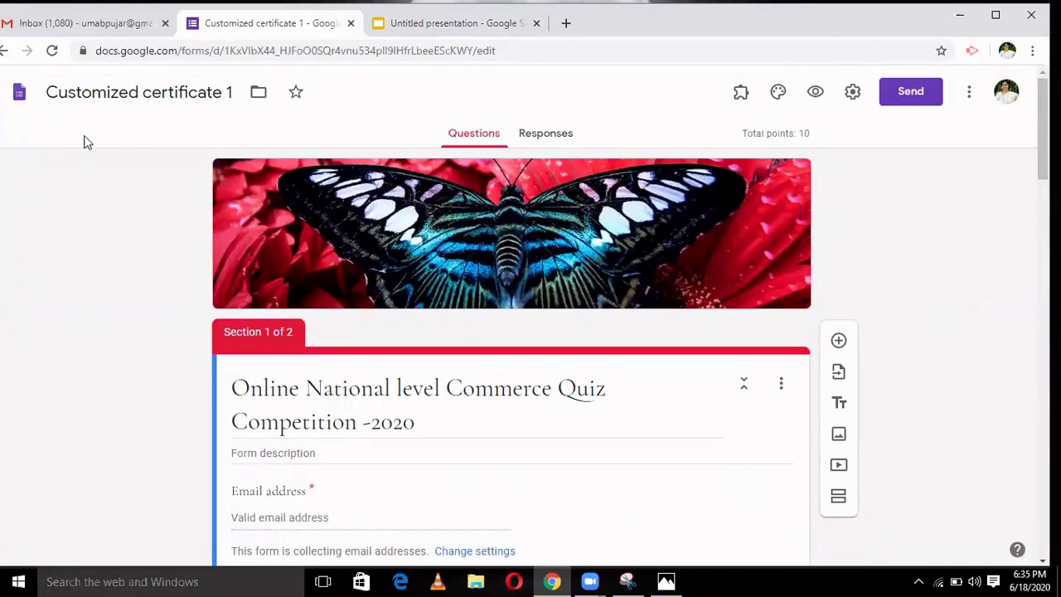
{"action": "left_click", "coordinate": [53, 52]}
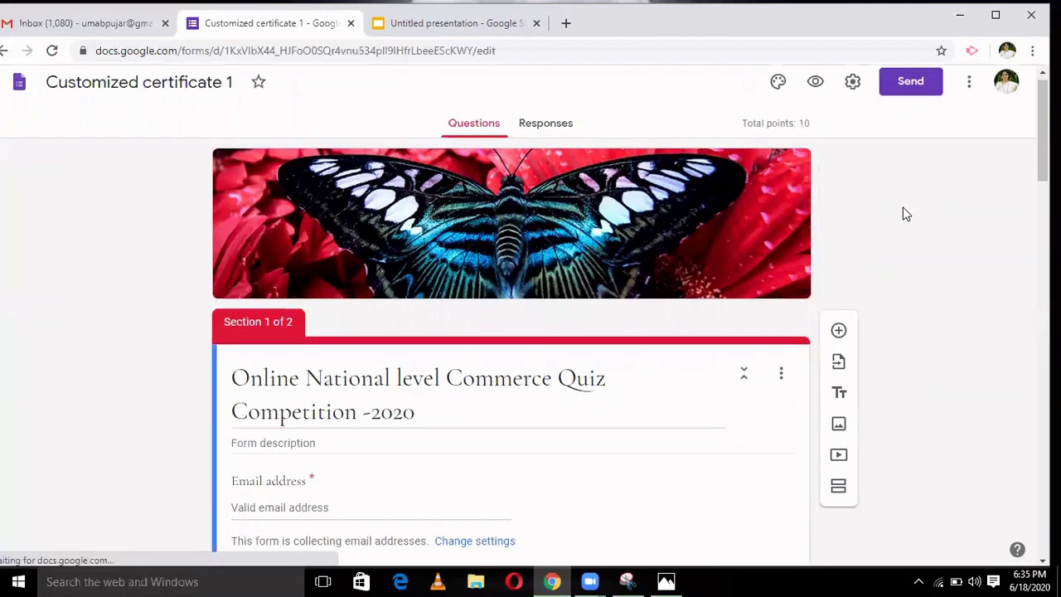
{"action": "left_click", "coordinate": [740, 81]}
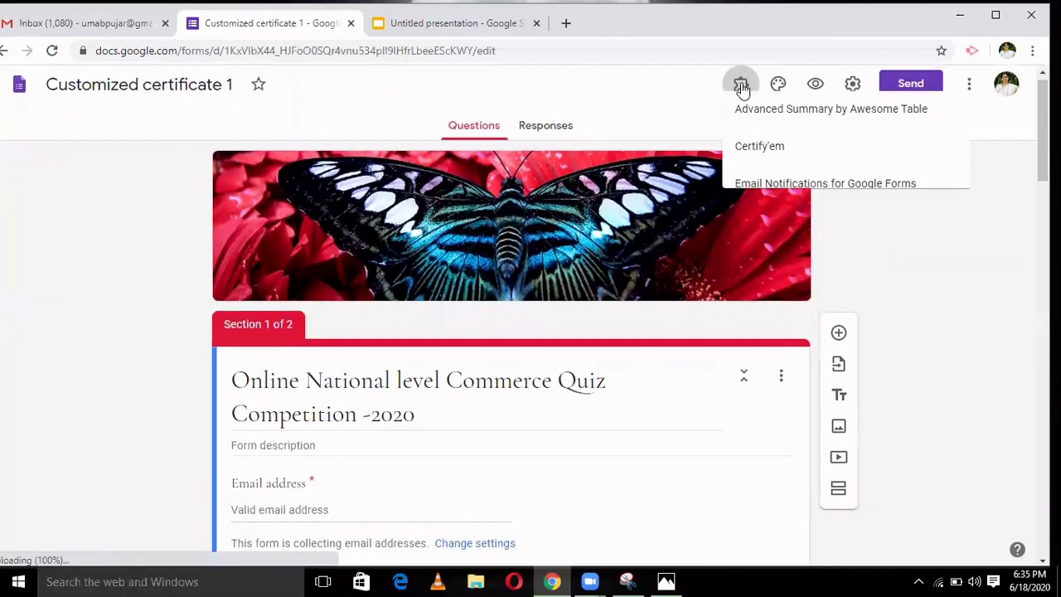
{"action": "left_click", "coordinate": [761, 166]}
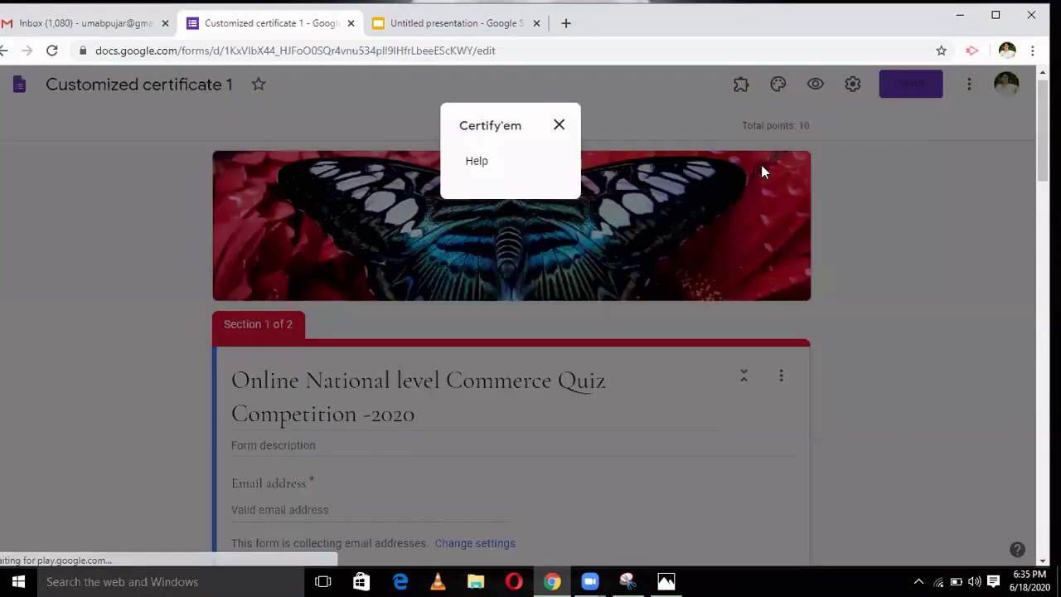
{"action": "left_click", "coordinate": [558, 125]}
{"action": "left_click", "coordinate": [51, 51]}
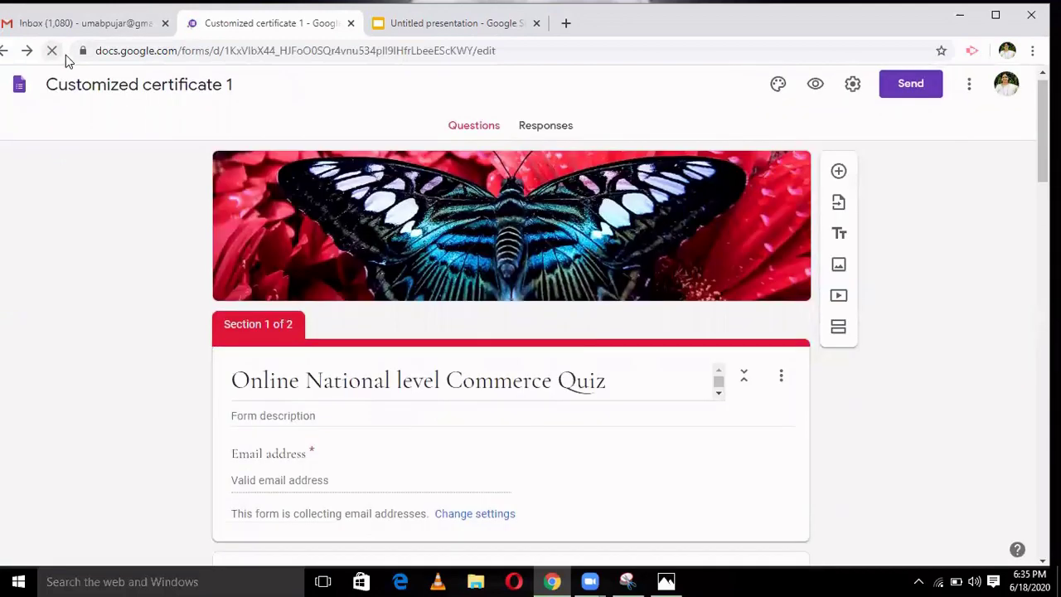
{"action": "left_click", "coordinate": [816, 84]}
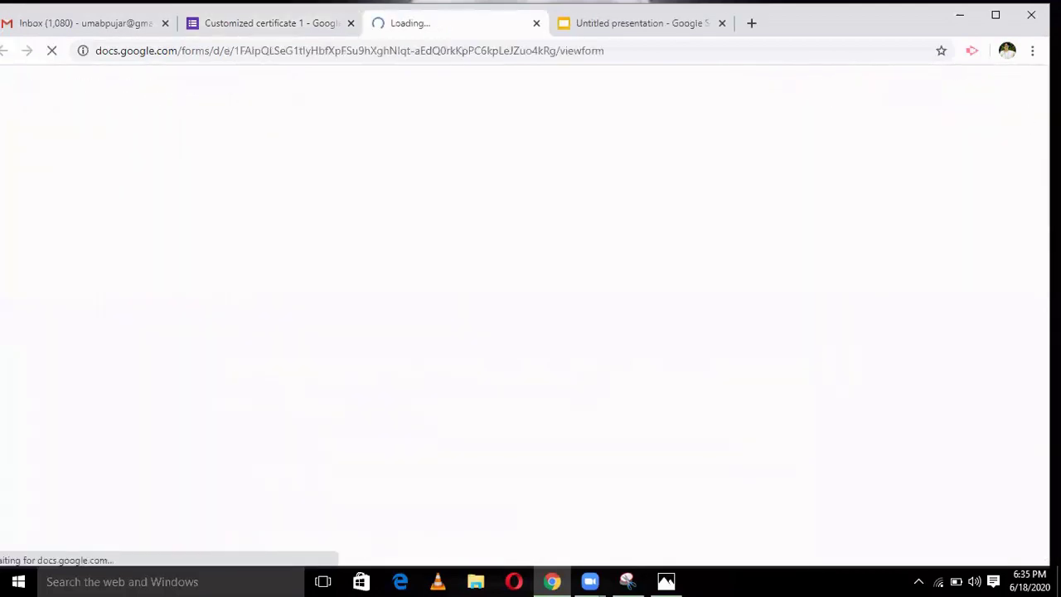
{"action": "scroll", "coordinate": [510, 315], "scroll_direction": "down", "scroll_amount": 4}
{"action": "scroll", "coordinate": [511, 315], "scroll_direction": "down", "scroll_amount": 1}
{"action": "scroll", "coordinate": [510, 315], "scroll_direction": "up", "scroll_amount": 5}
{"action": "scroll", "coordinate": [510, 315], "scroll_direction": "down", "scroll_amount": 6}
{"action": "scroll", "coordinate": [511, 315], "scroll_direction": "up", "scroll_amount": 2}
{"action": "scroll", "coordinate": [511, 315], "scroll_direction": "down", "scroll_amount": 1}
{"action": "scroll", "coordinate": [511, 315], "scroll_direction": "up", "scroll_amount": 2}
{"action": "scroll", "coordinate": [510, 315], "scroll_direction": "down", "scroll_amount": 3}
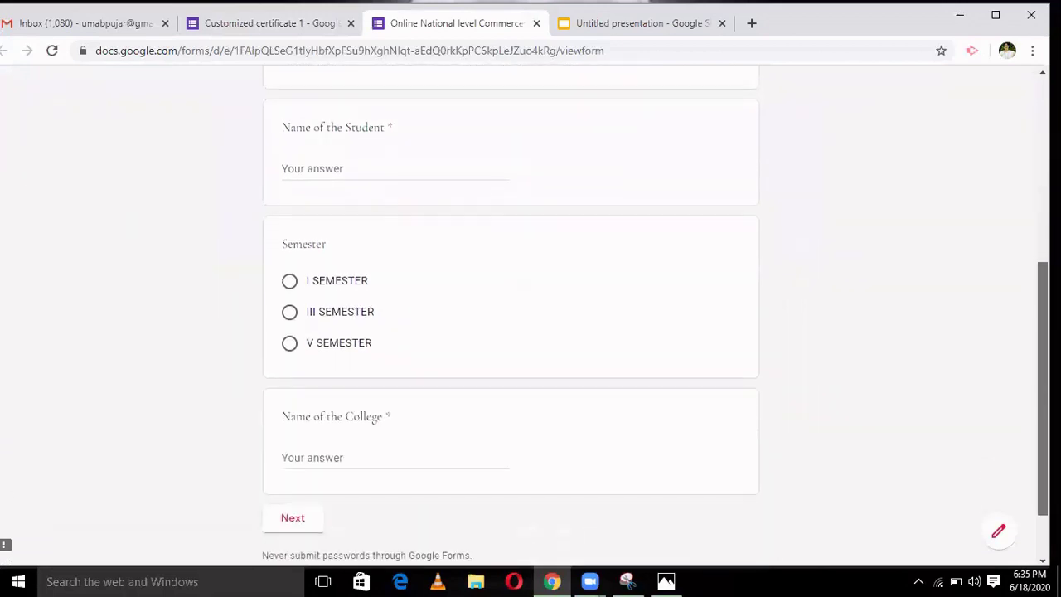
{"action": "scroll", "coordinate": [510, 315], "scroll_direction": "down", "scroll_amount": 1}
{"action": "scroll", "coordinate": [510, 315], "scroll_direction": "up", "scroll_amount": 5}
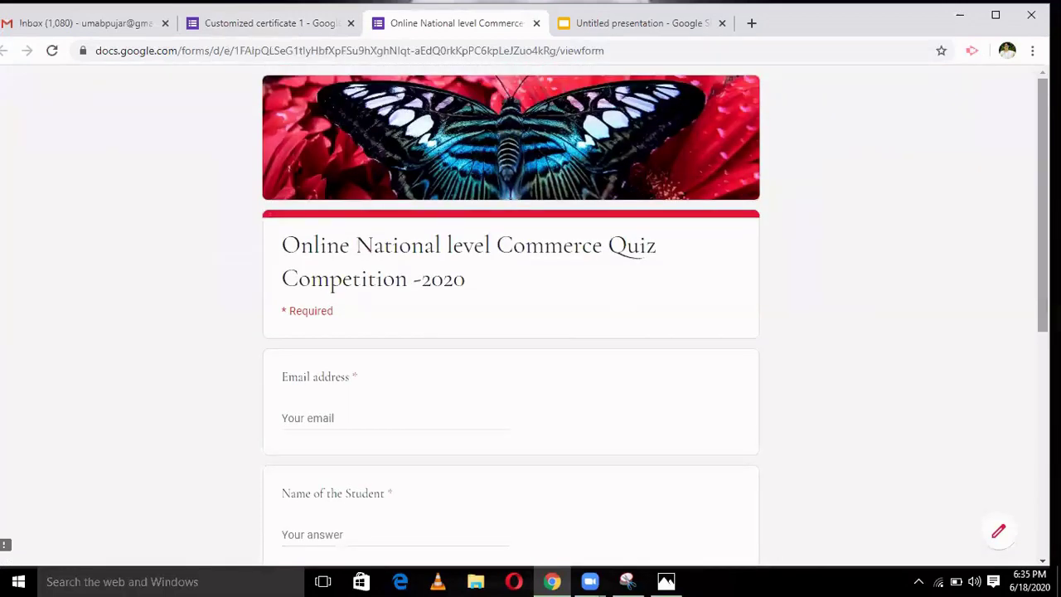
{"action": "left_click", "coordinate": [537, 24]}
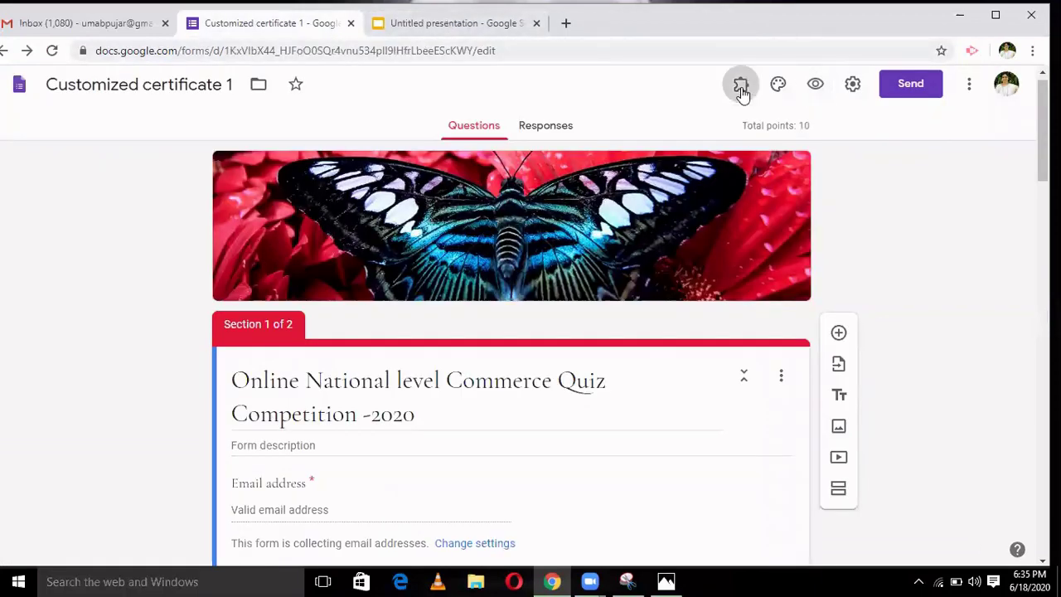
- Turn on Certify'em certification for the quiz from the add-on's controls panel
{"action": "left_click", "coordinate": [741, 86]}
{"action": "left_click", "coordinate": [754, 163]}
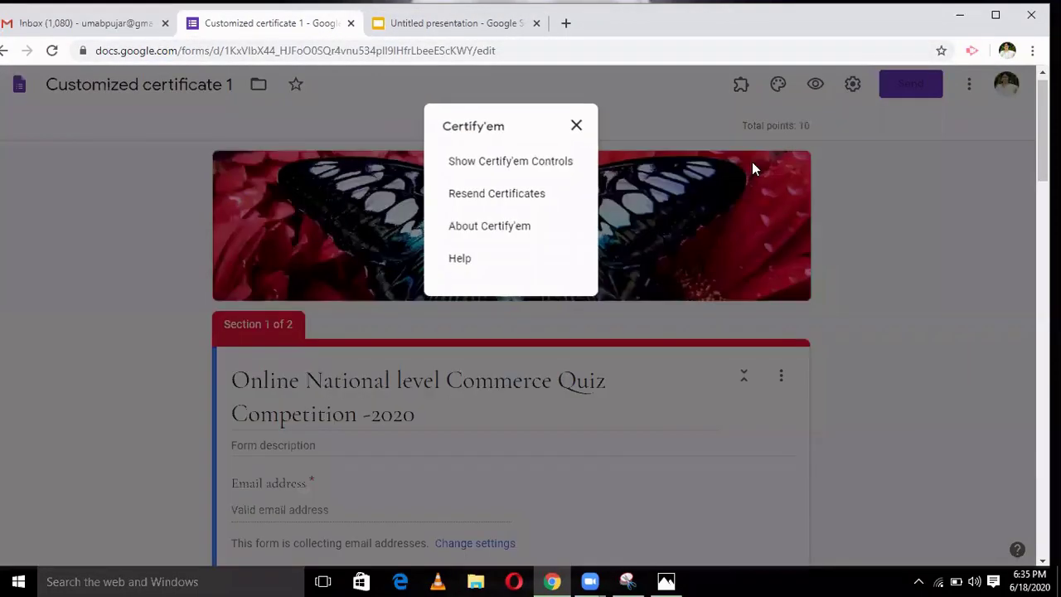
{"action": "left_click", "coordinate": [511, 163]}
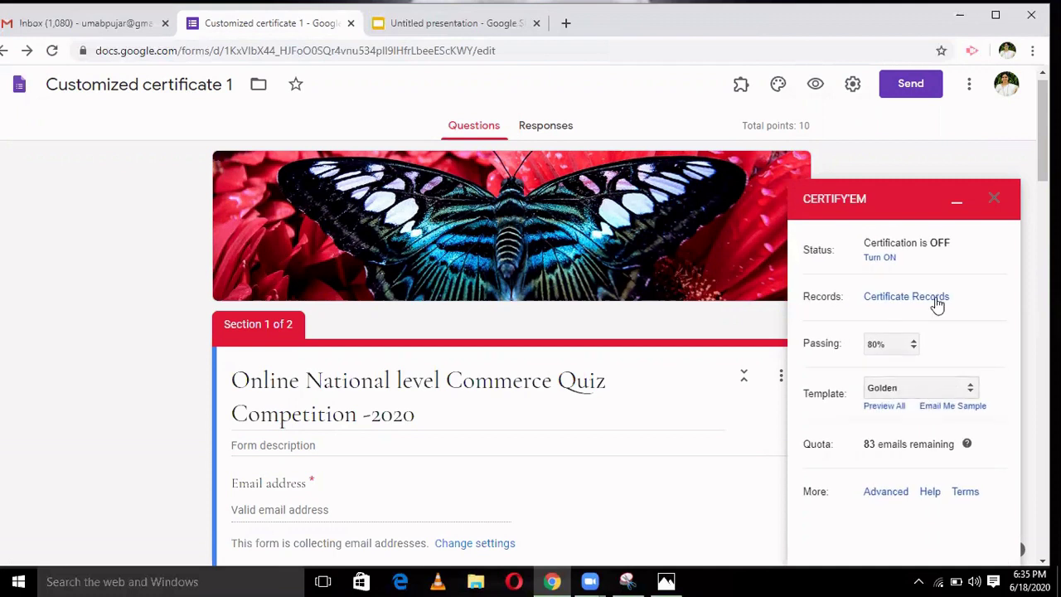
{"action": "left_click", "coordinate": [880, 257]}
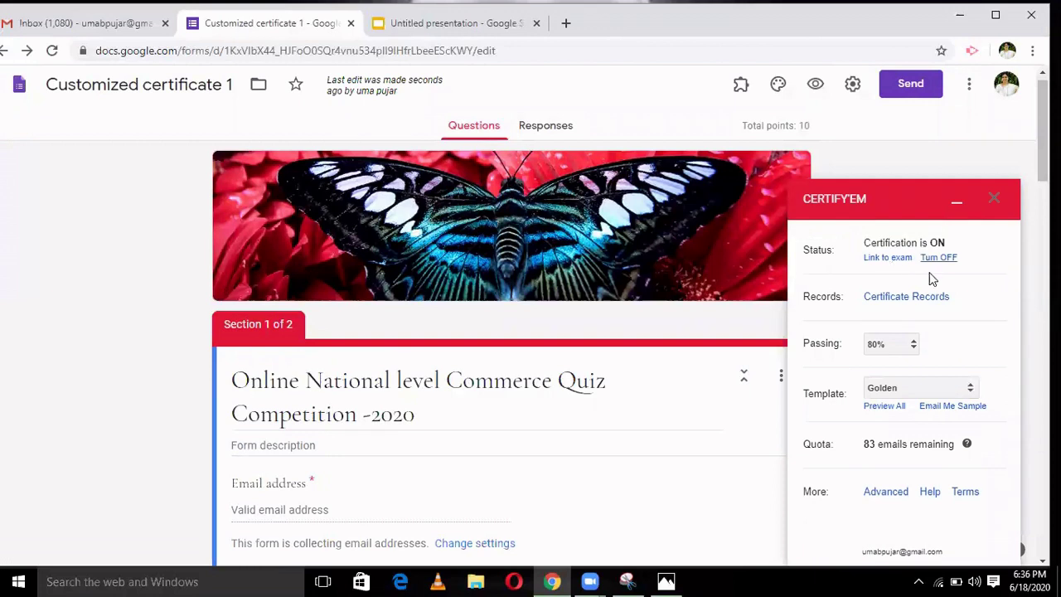
- Set the Certify'em passing score to 40% and choose a custom certificate template
{"action": "left_click", "coordinate": [915, 351]}
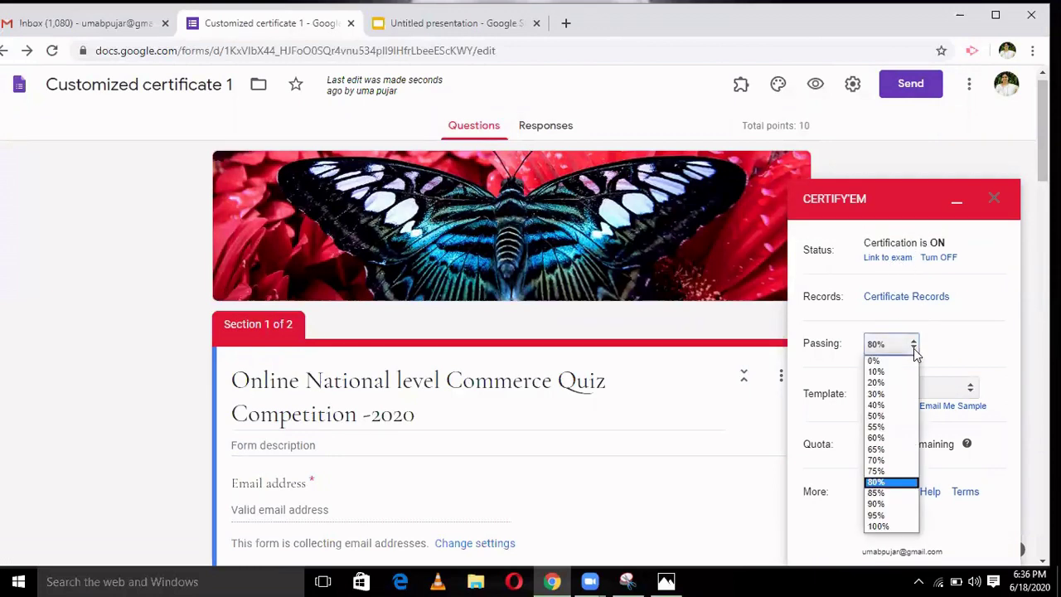
{"action": "left_click", "coordinate": [893, 406]}
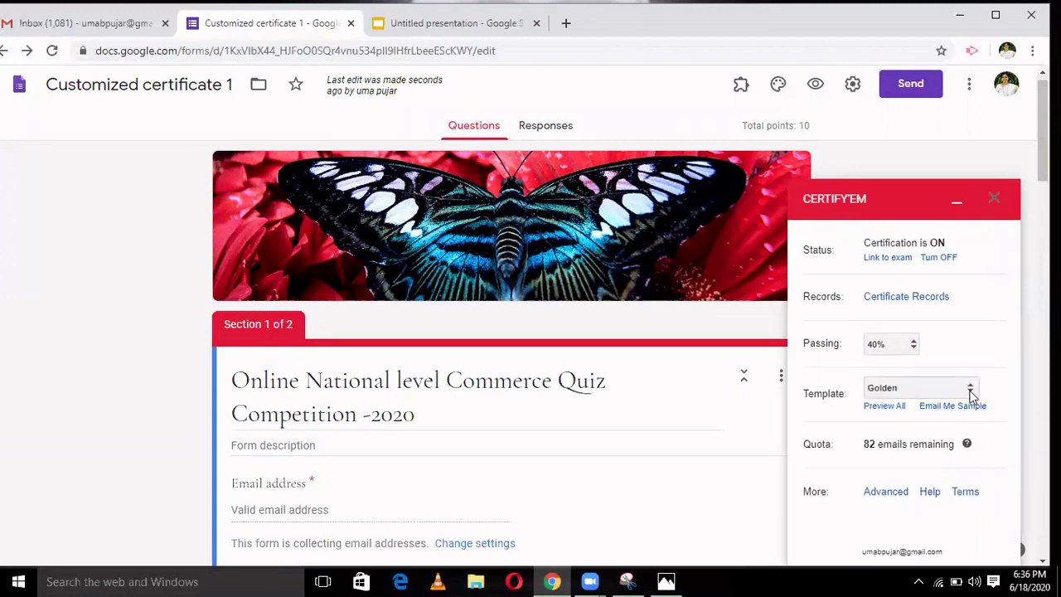
{"action": "left_click", "coordinate": [971, 395]}
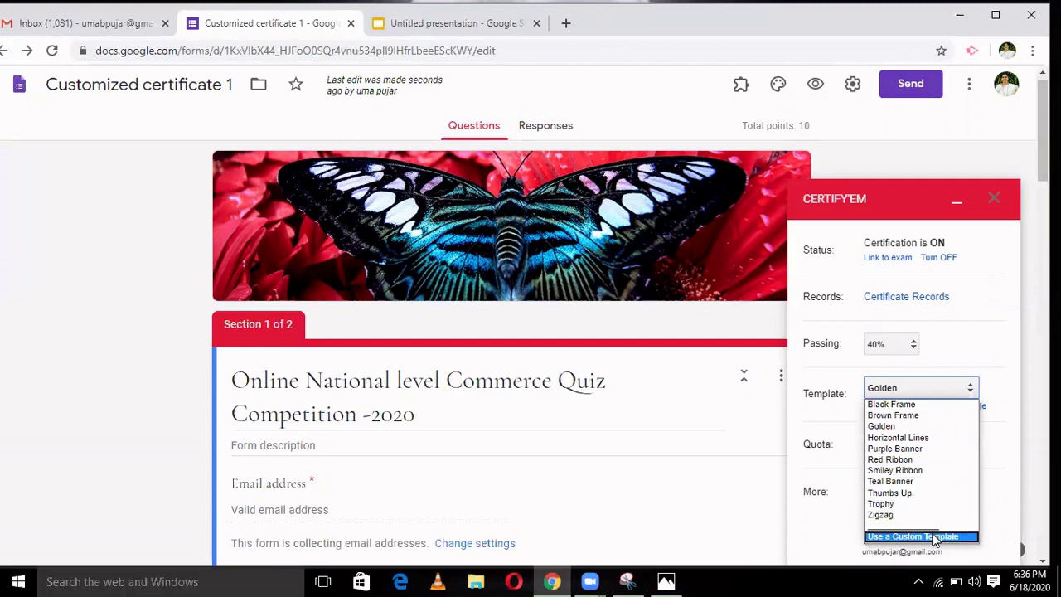
{"action": "left_click", "coordinate": [935, 537]}
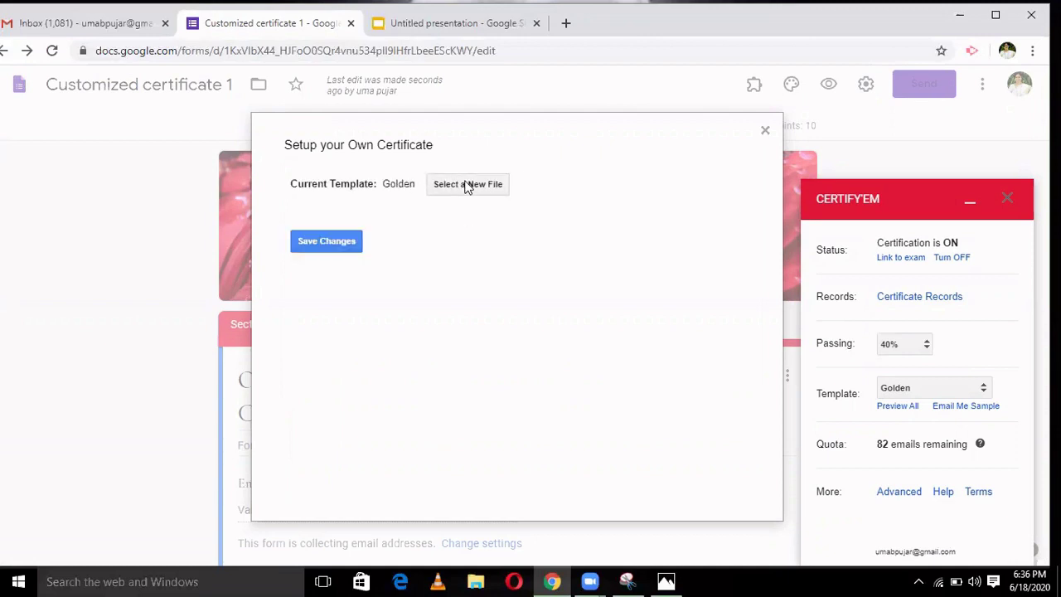
- Select the Untitled presentation as the custom certificate template and save the change
{"action": "left_click", "coordinate": [466, 184]}
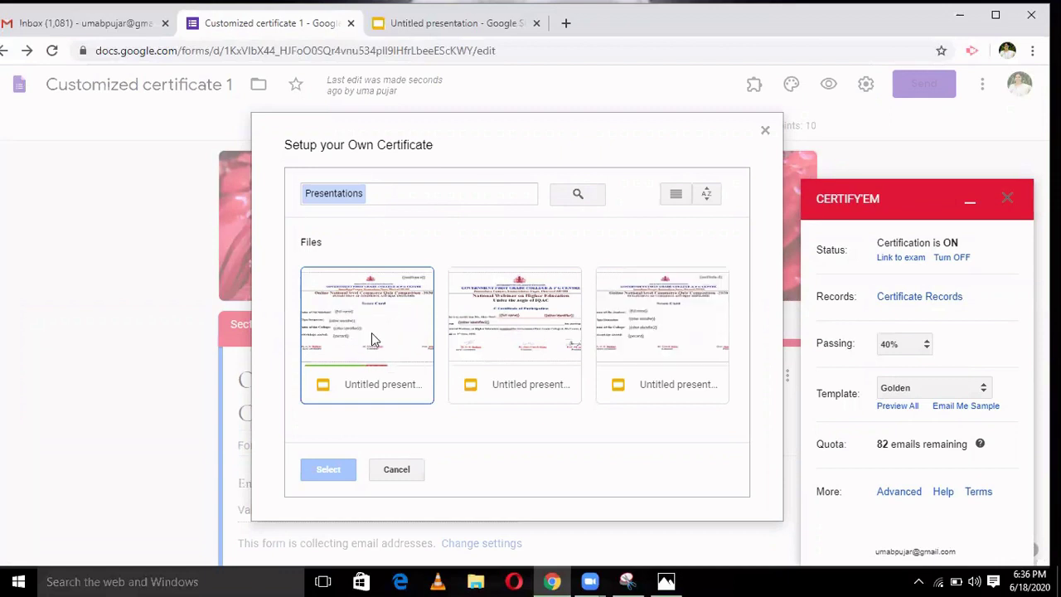
{"action": "left_click", "coordinate": [371, 333]}
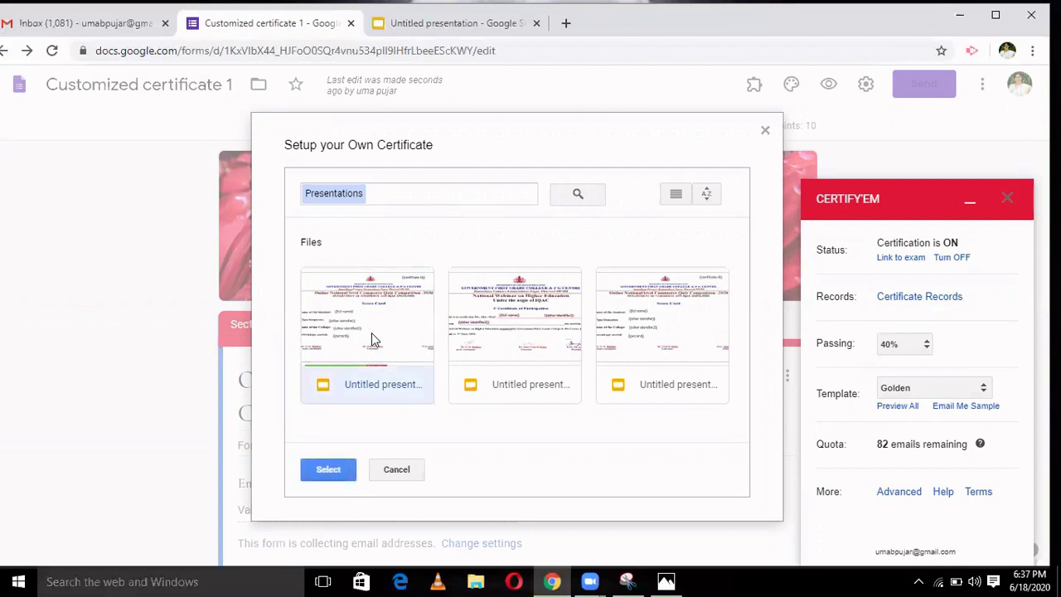
{"action": "left_click", "coordinate": [328, 469]}
{"action": "left_click", "coordinate": [344, 249]}
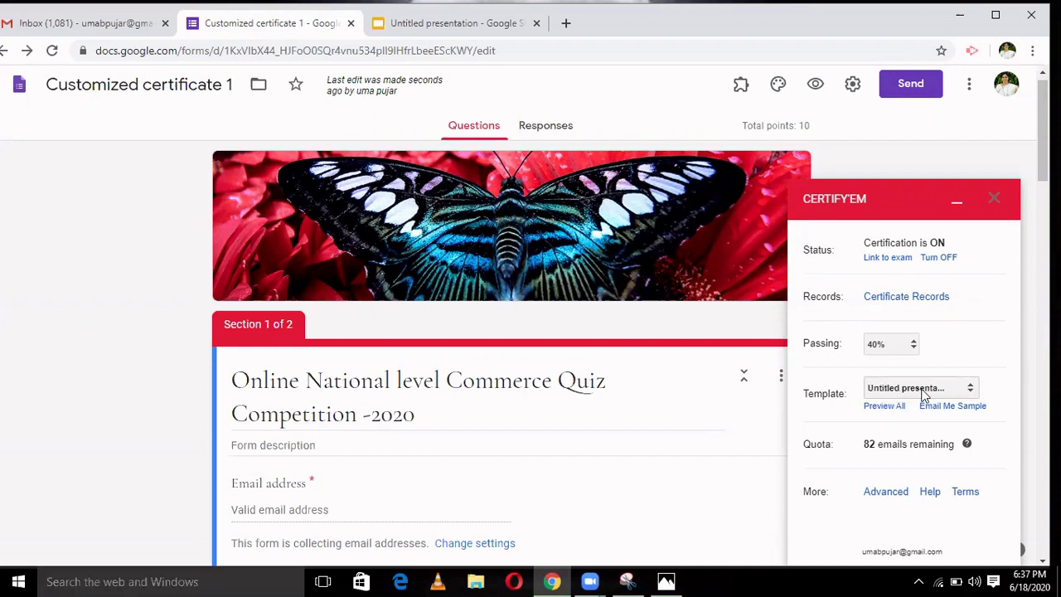
- Save the Certify'em advanced options and close the Certify'em panel
{"action": "left_click", "coordinate": [885, 492]}
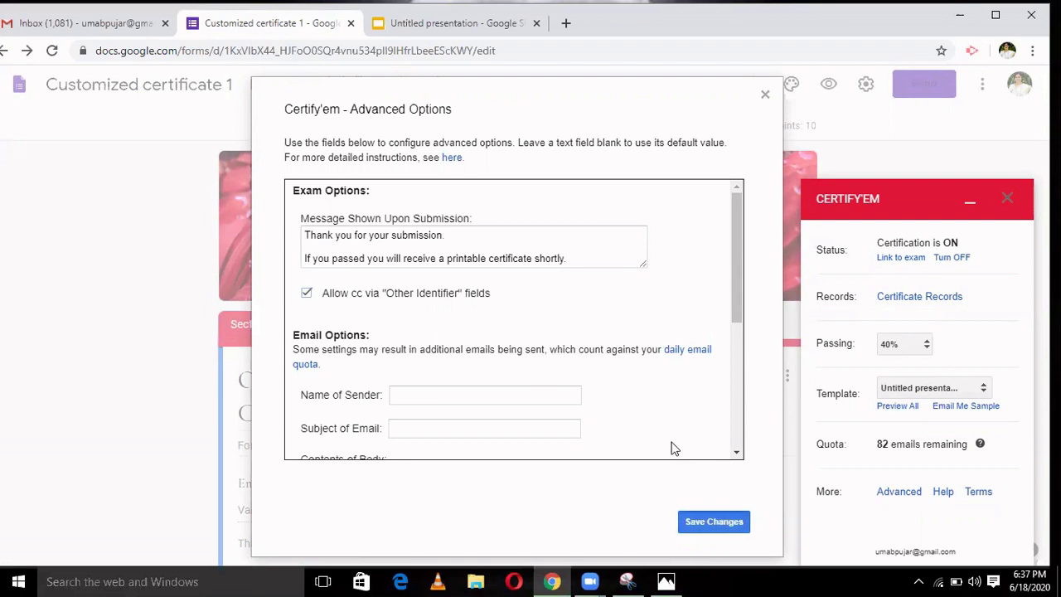
{"action": "key", "text": "Return"}
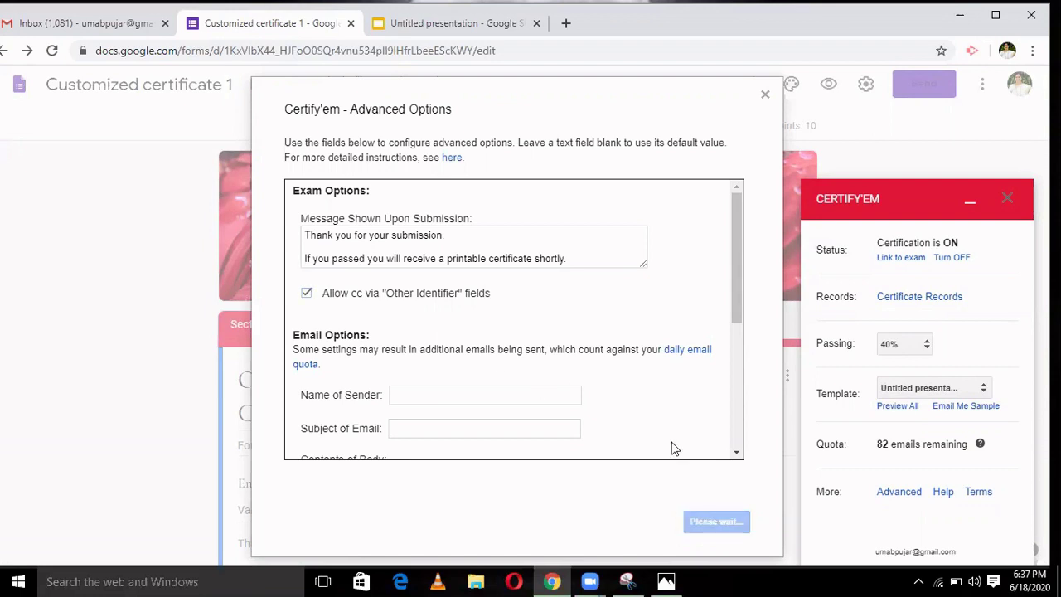
{"action": "left_click", "coordinate": [995, 200]}
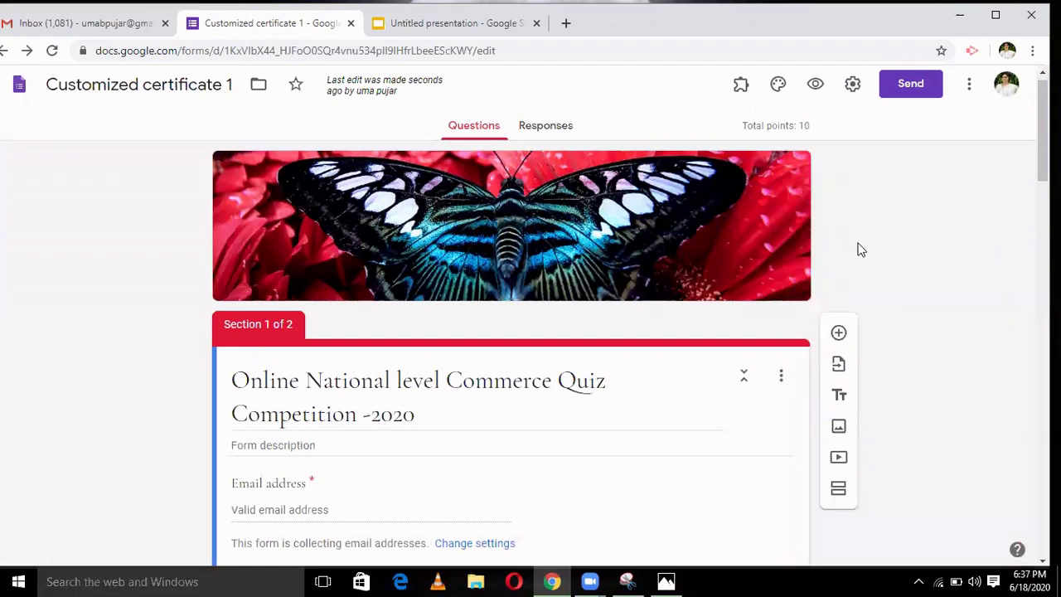
- Send the Commerce Quiz form to the student's Gmail address, embedding the form in the email
{"action": "left_click", "coordinate": [918, 87]}
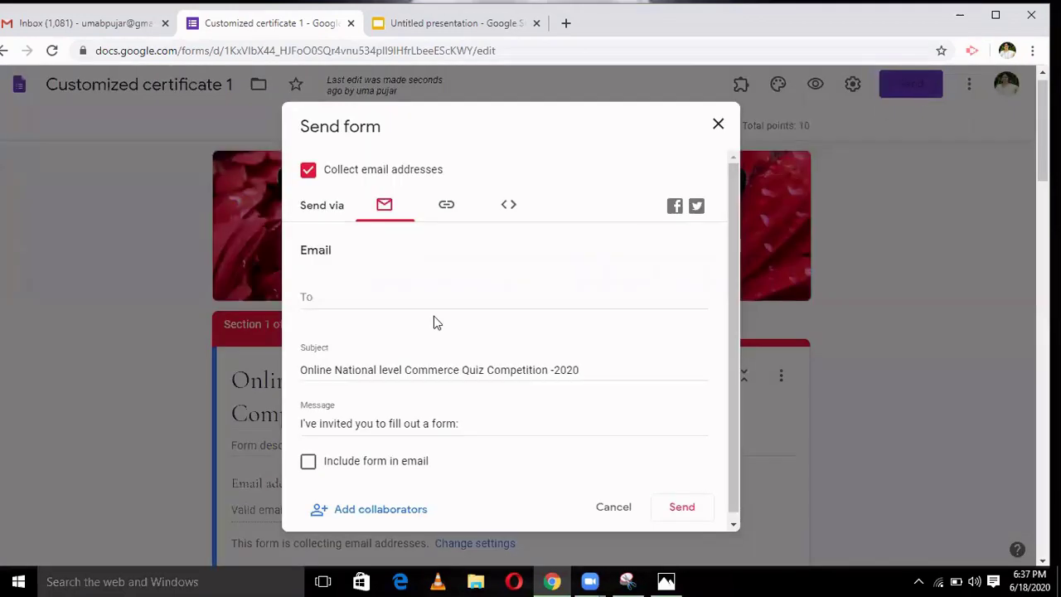
{"action": "left_click", "coordinate": [413, 298]}
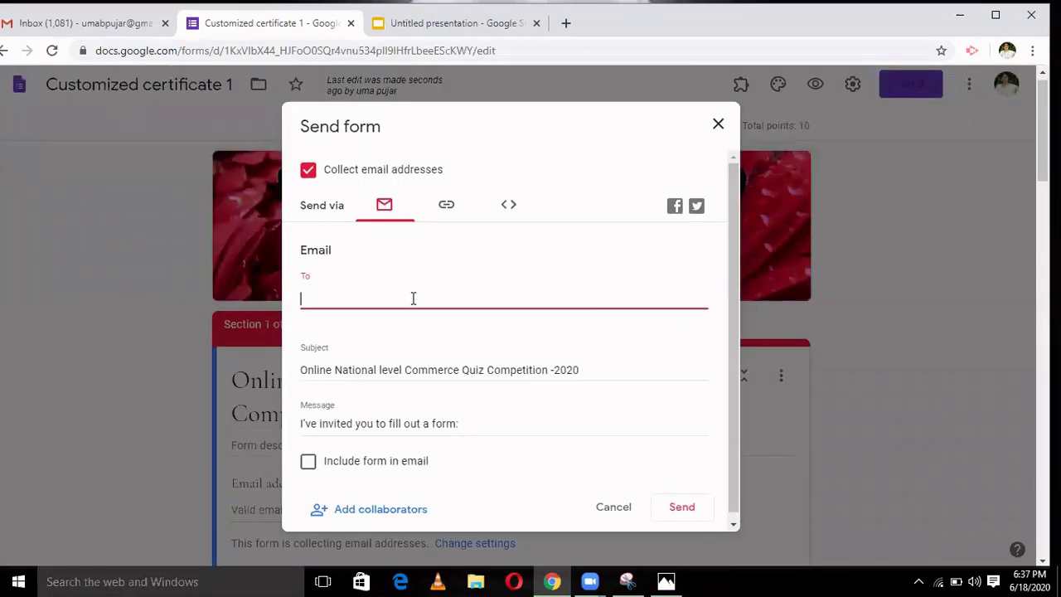
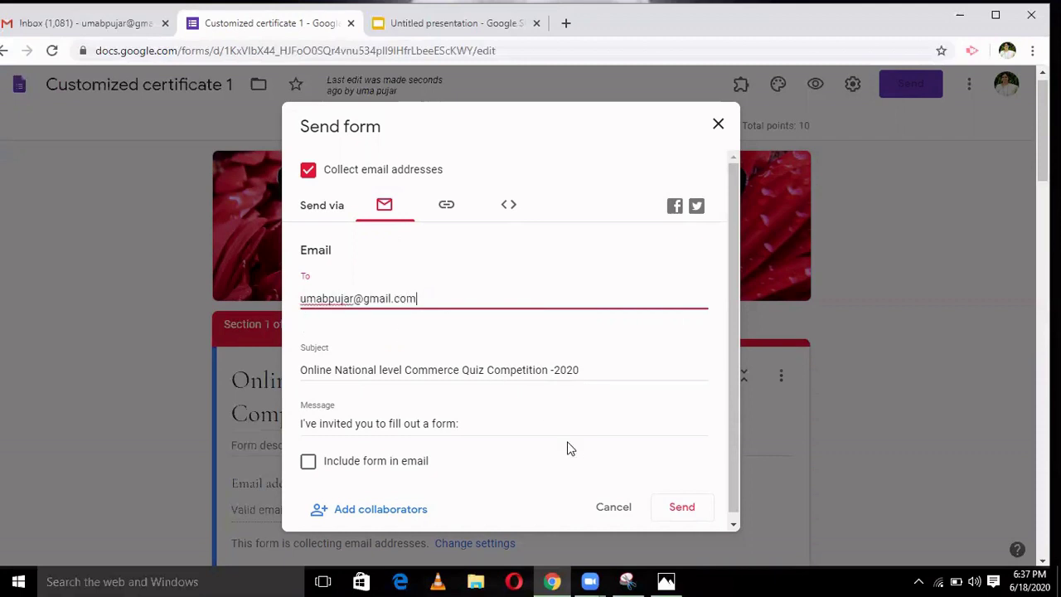
{"action": "left_click", "coordinate": [312, 463]}
{"action": "left_click", "coordinate": [310, 462]}
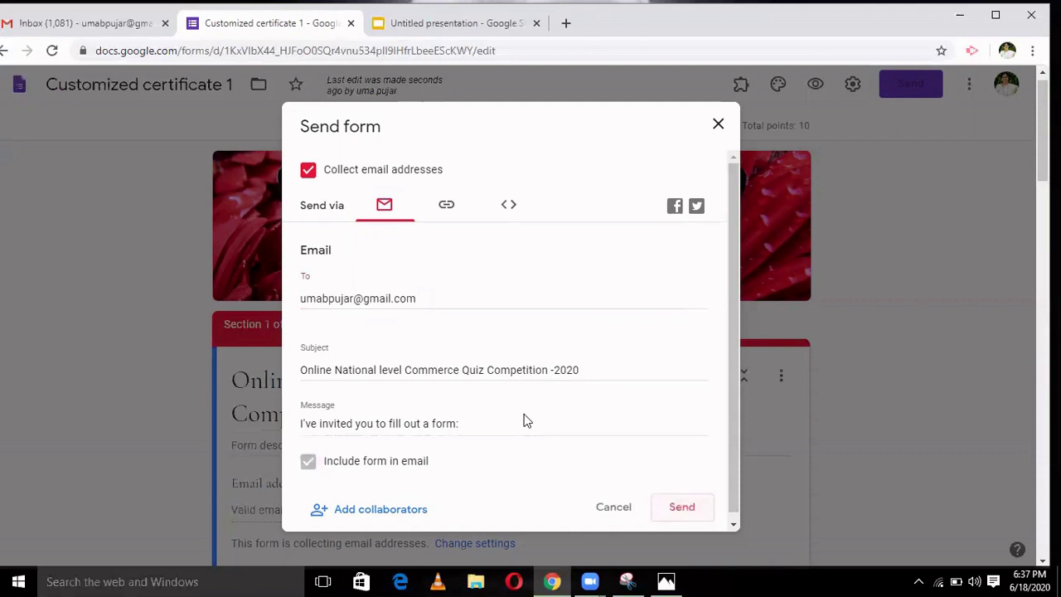
{"action": "key", "text": "Escape"}
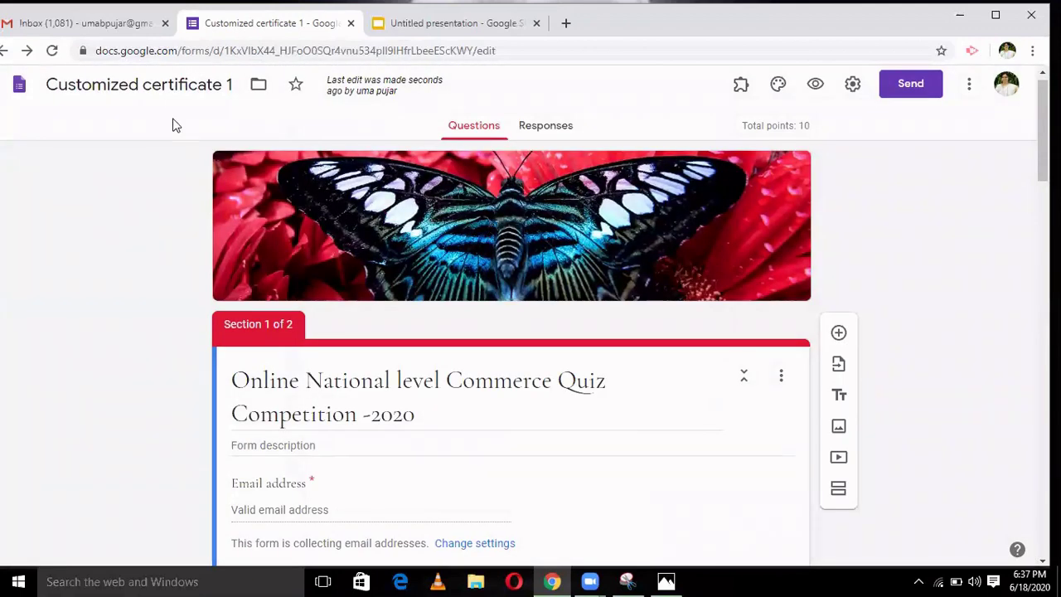
{"action": "left_click", "coordinate": [101, 28]}
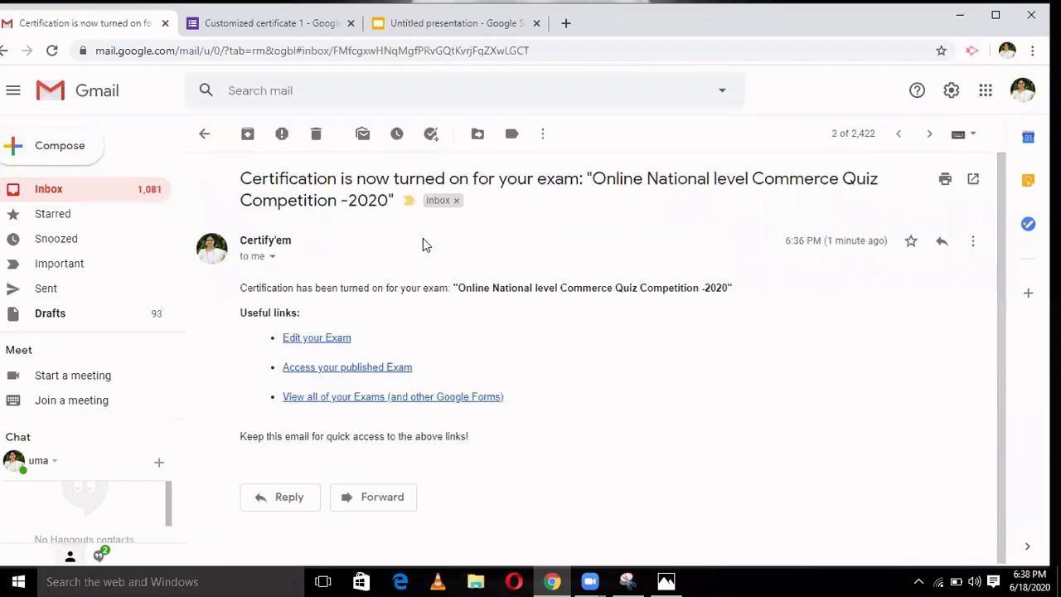
- Open the earlier certificate email and preview its attached PDF certificate
{"action": "left_click", "coordinate": [204, 135]}
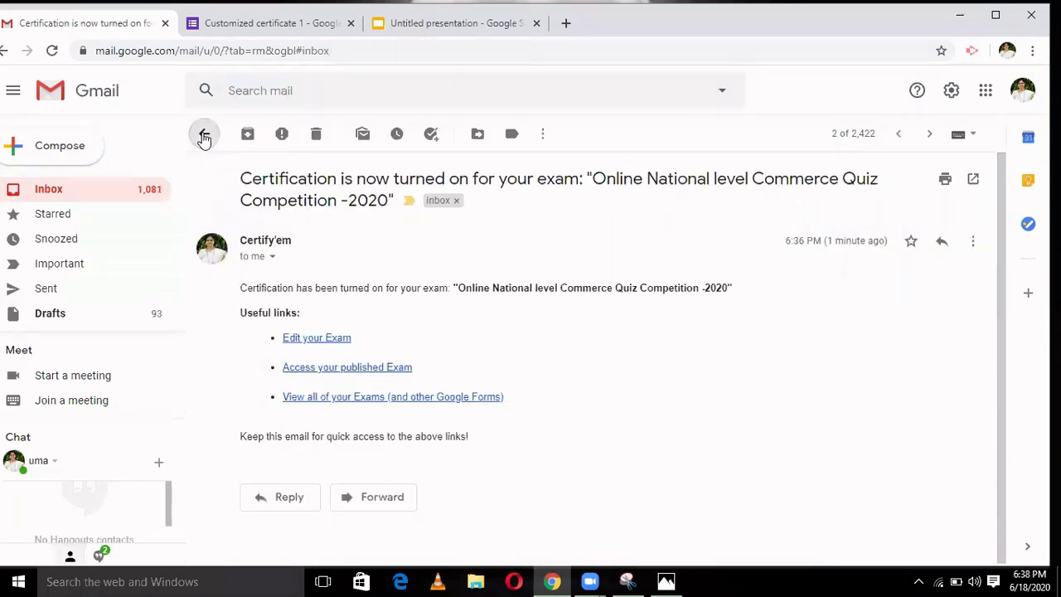
{"action": "left_click", "coordinate": [375, 282]}
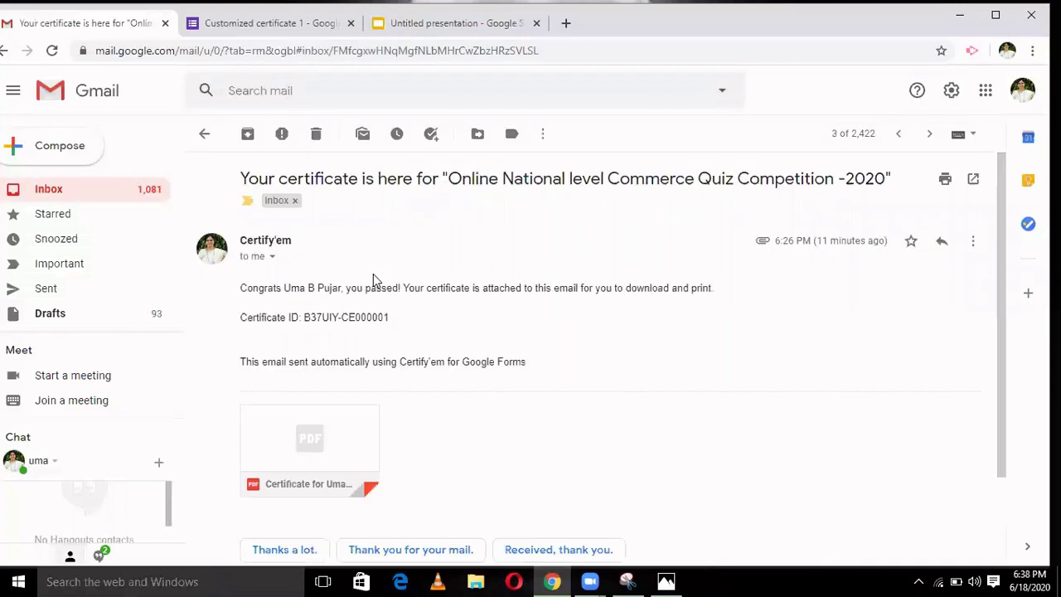
{"action": "mouse_move", "coordinate": [317, 429]}
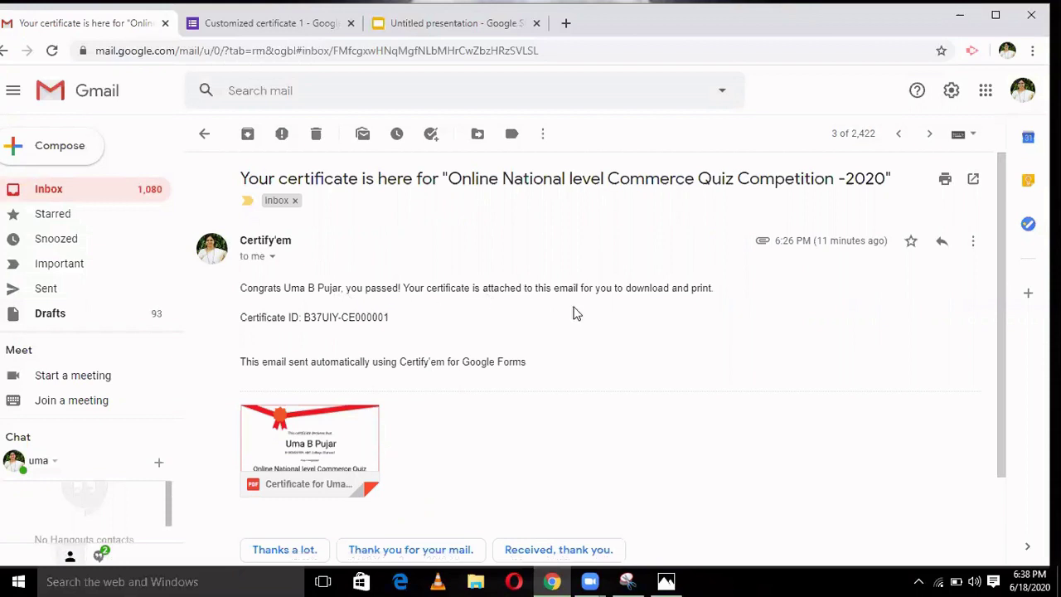
{"action": "left_click", "coordinate": [322, 461]}
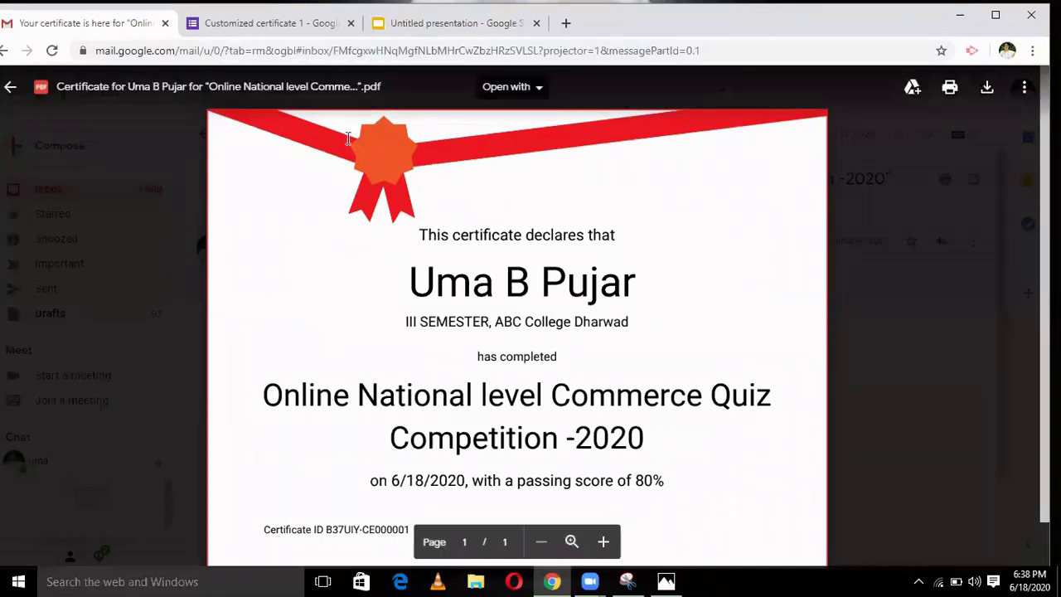
{"action": "left_click", "coordinate": [12, 88]}
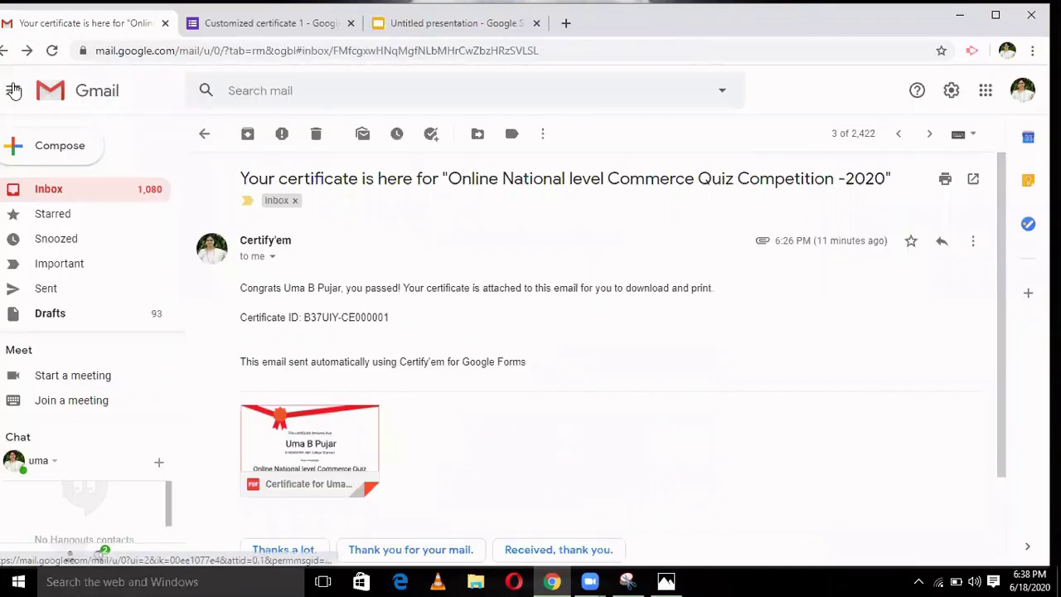
- Open the quiz invitation email and launch its form in Google Forms
{"action": "left_click", "coordinate": [204, 136]}
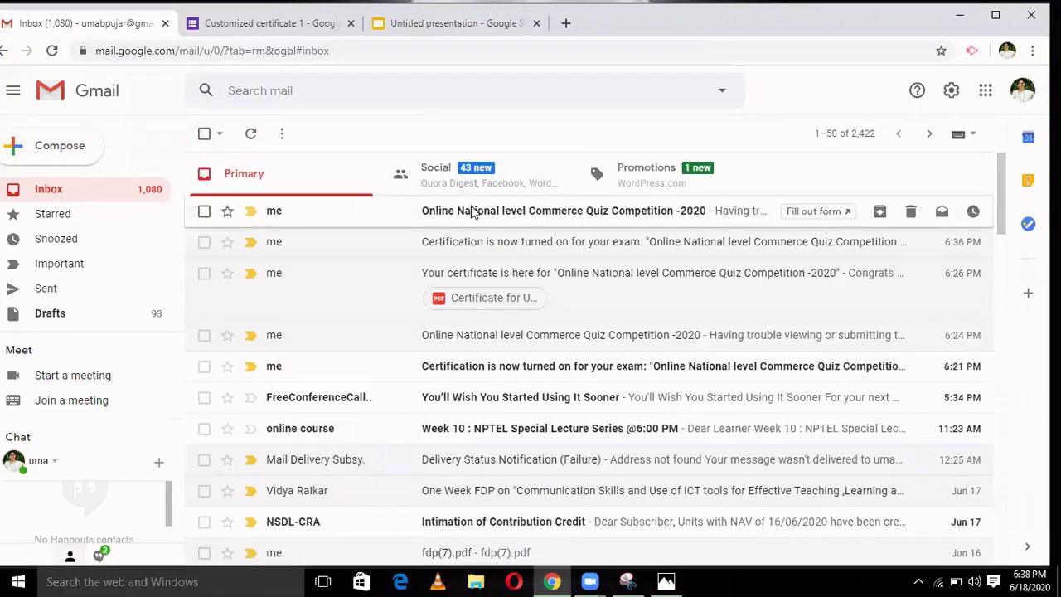
{"action": "left_click", "coordinate": [473, 211]}
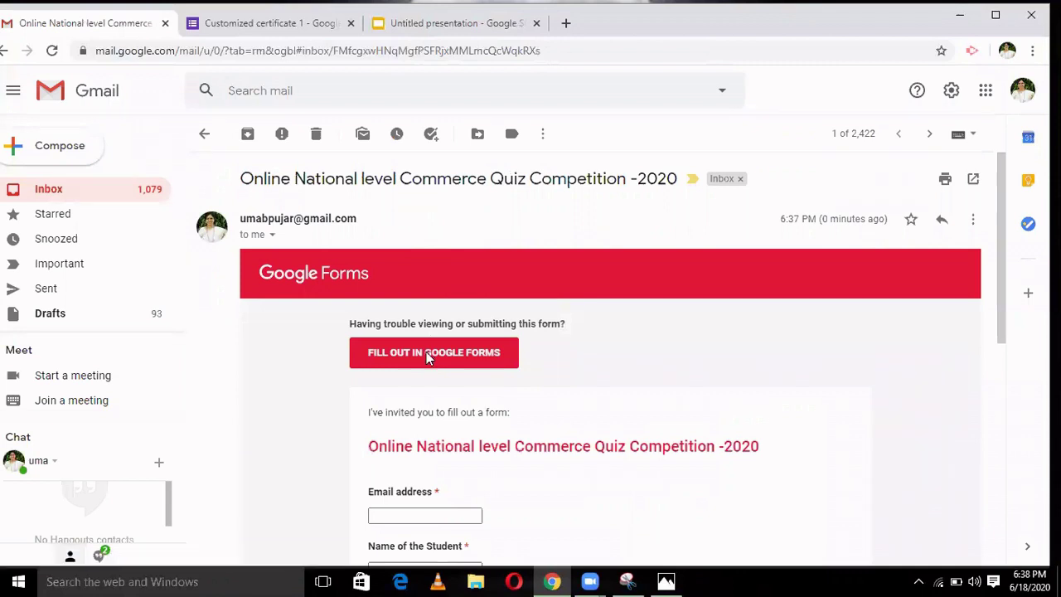
{"action": "left_click", "coordinate": [427, 354]}
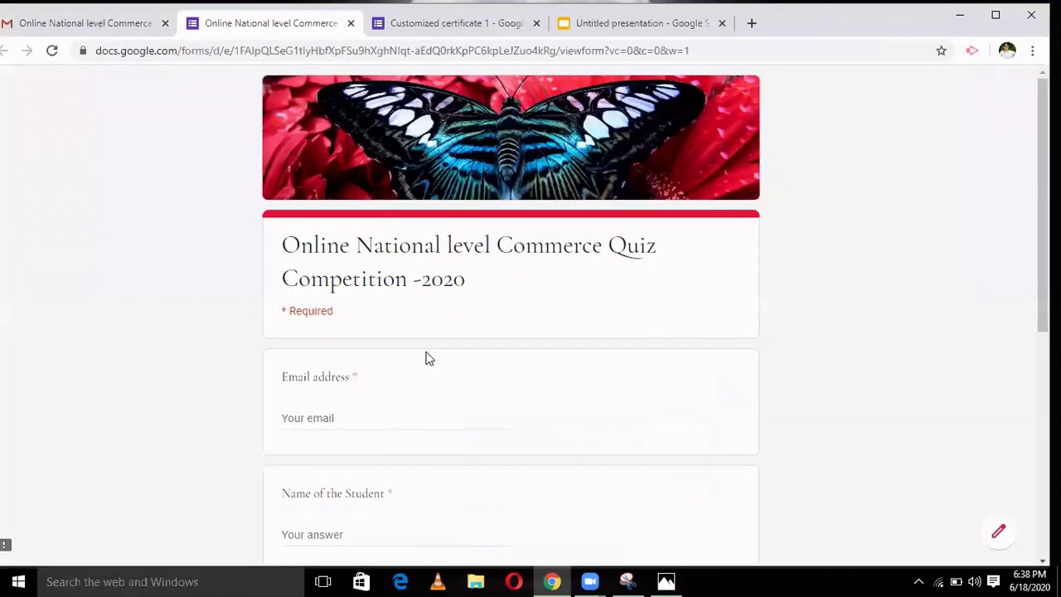
- Autofill the student's email and replace the student name with a new name
{"action": "left_click", "coordinate": [349, 418]}
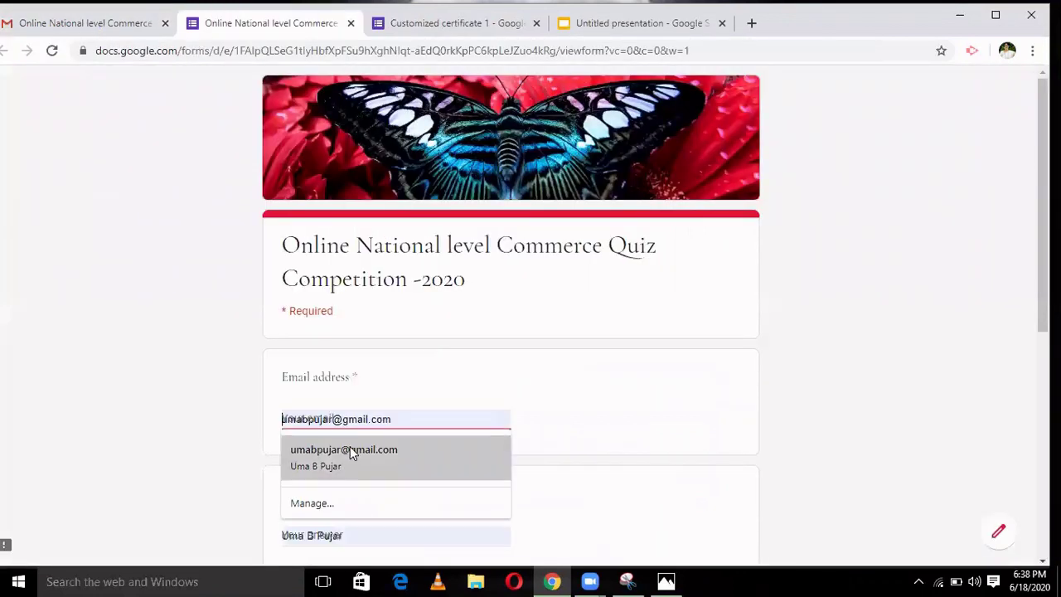
{"action": "left_click", "coordinate": [350, 447]}
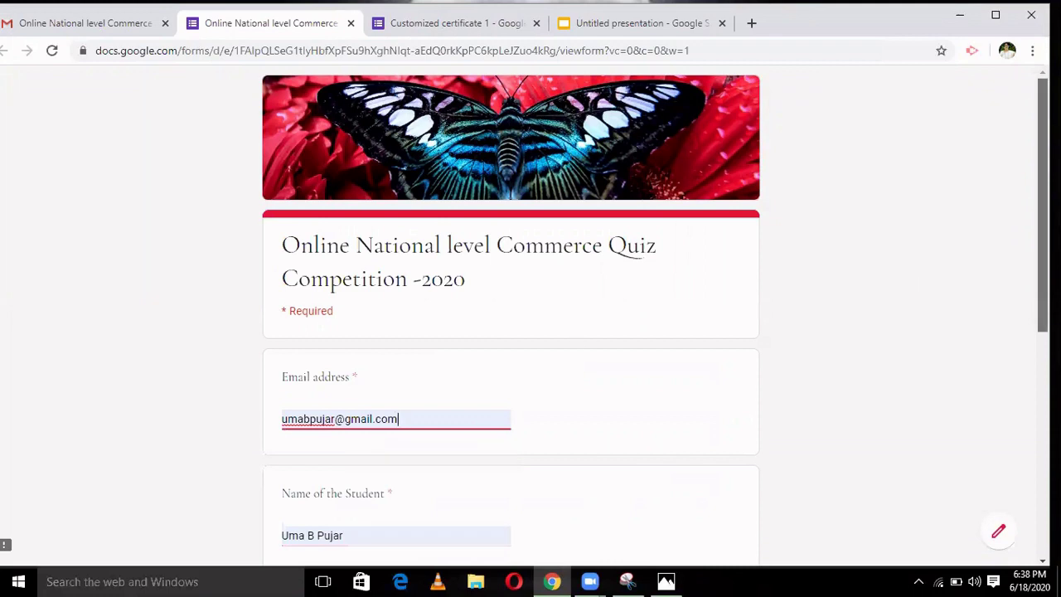
{"action": "scroll", "coordinate": [1042, 249], "scroll_direction": "down", "scroll_amount": 2}
{"action": "scroll", "coordinate": [533, 337], "scroll_direction": "down", "scroll_amount": 2}
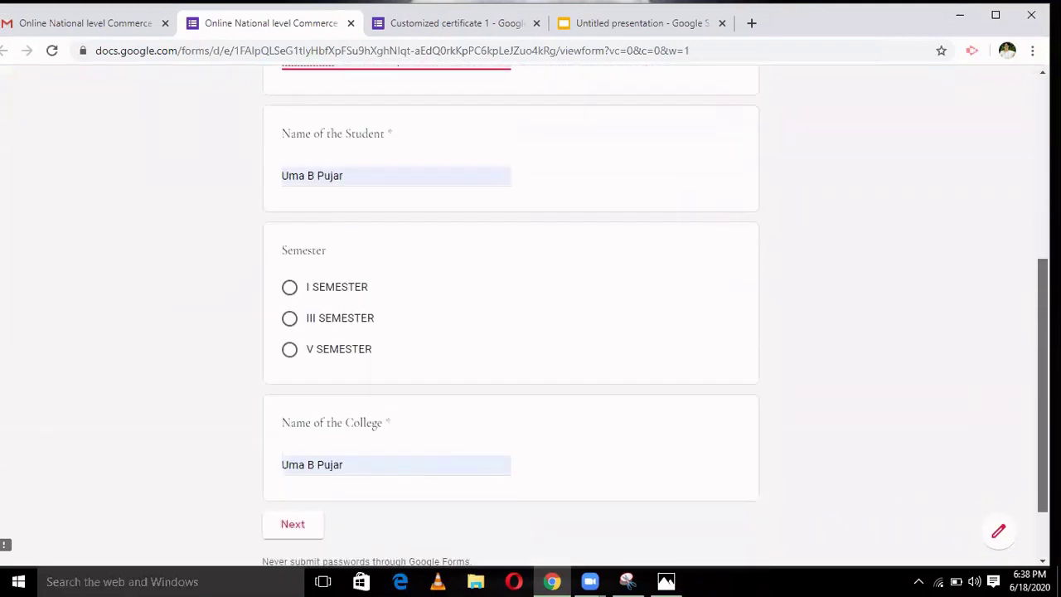
{"action": "left_click", "coordinate": [349, 172]}
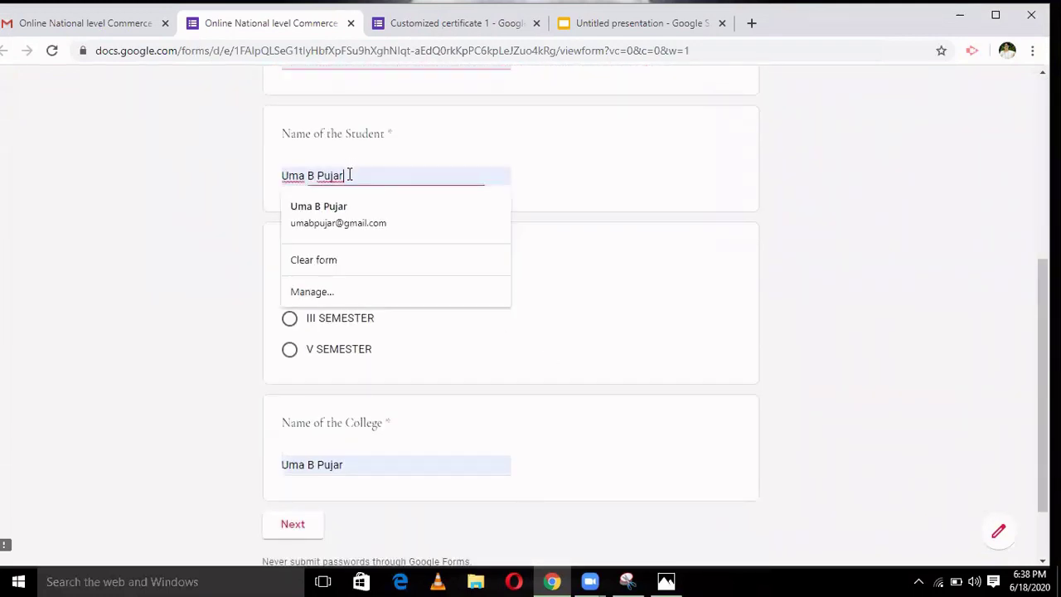
{"action": "key", "text": "BackSpace"}
{"action": "key", "text": "BackSpace"}
{"action": "key", "text": "BackSpace"}
{"action": "key", "text": "BackSpace"}
{"action": "key", "text": "BackSpace"}
{"action": "key", "text": "BackSpace"}
{"action": "key", "text": "BackSpace"}
{"action": "key", "text": "BackSpace"}
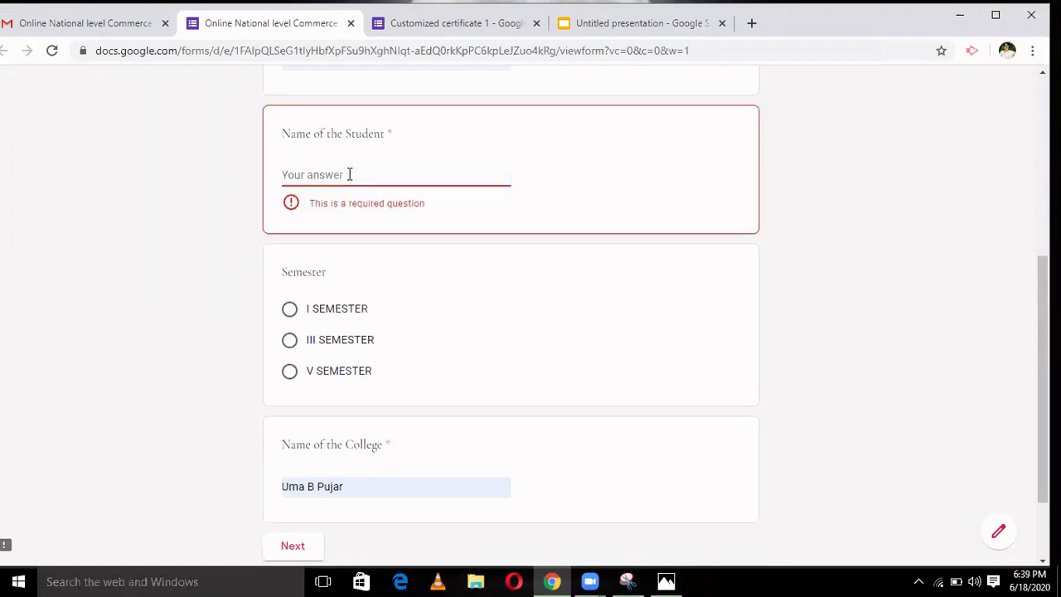
{"action": "type", "text": "Lavanya"}
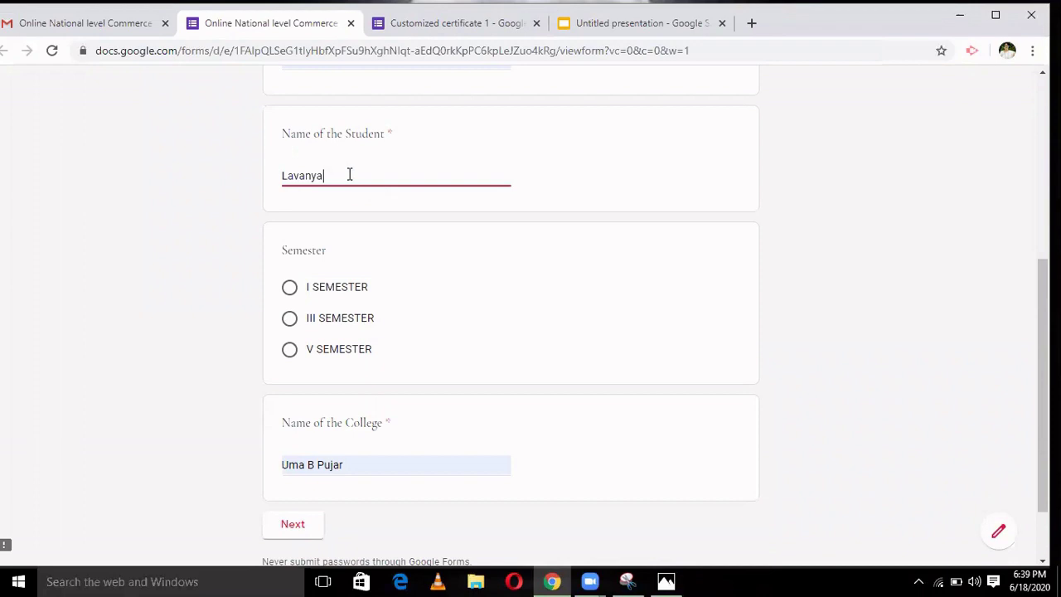
- Choose V SEMESTER, enter GFGC as the college name, and go to the next section
{"action": "left_click", "coordinate": [290, 349]}
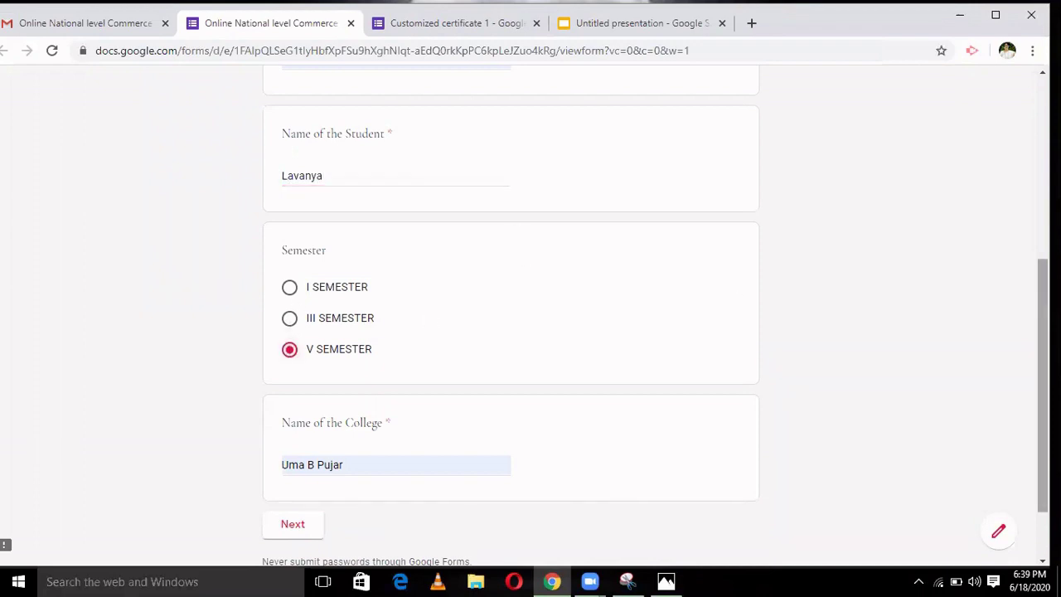
{"action": "scroll", "coordinate": [614, 358], "scroll_direction": "down", "scroll_amount": 2}
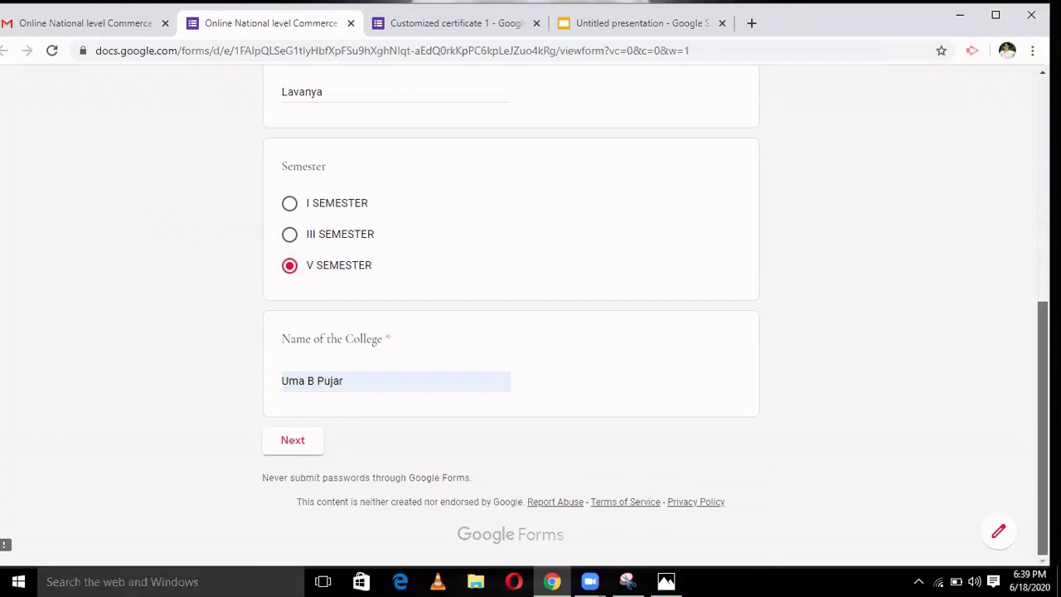
{"action": "left_click", "coordinate": [374, 385]}
{"action": "key", "text": "BackSpace"}
{"action": "key", "text": "BackSpace"}
{"action": "key", "text": "BackSpace"}
{"action": "key", "text": "BackSpace"}
{"action": "key", "text": "BackSpace"}
{"action": "key", "text": "BackSpace"}
{"action": "key", "text": "BackSpace"}
{"action": "key", "text": "BackSpace"}
{"action": "key", "text": "BackSpace"}
{"action": "key", "text": "BackSpace"}
{"action": "key", "text": "BackSpace"}
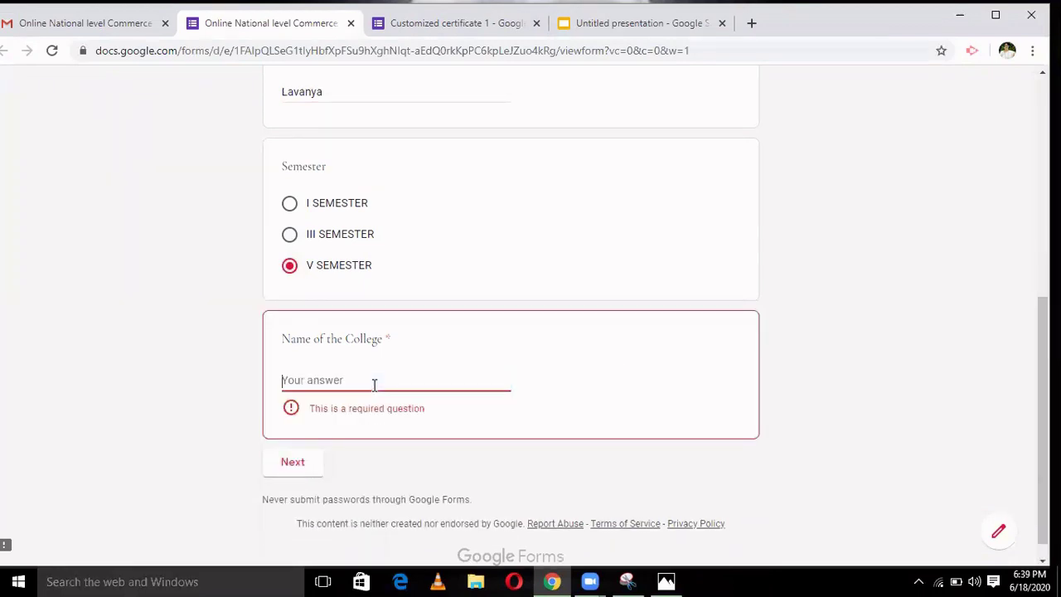
{"action": "type", "text": "GFGC dharwad"}
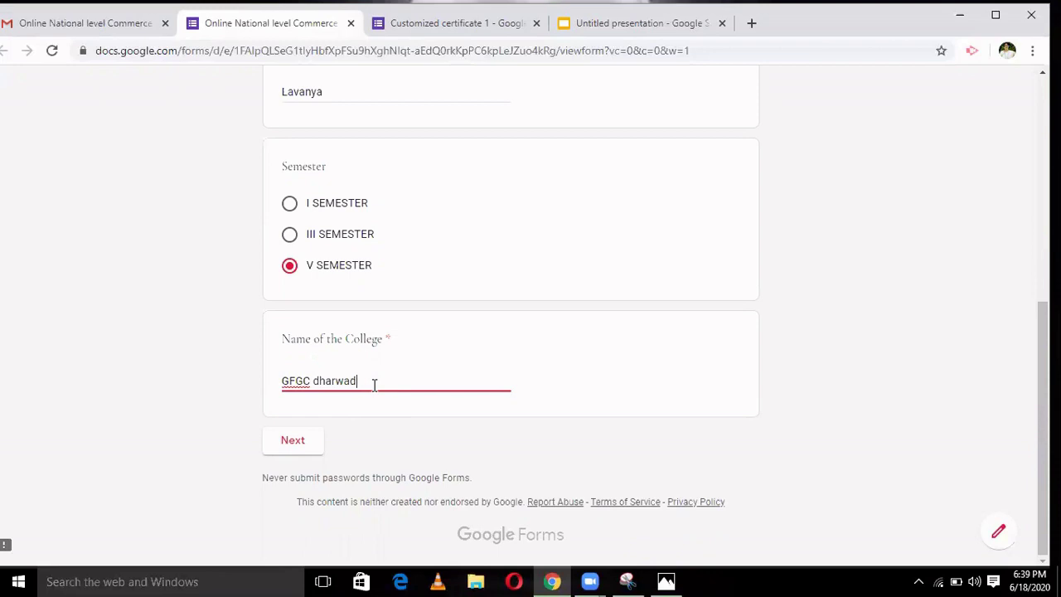
{"action": "left_click", "coordinate": [292, 444]}
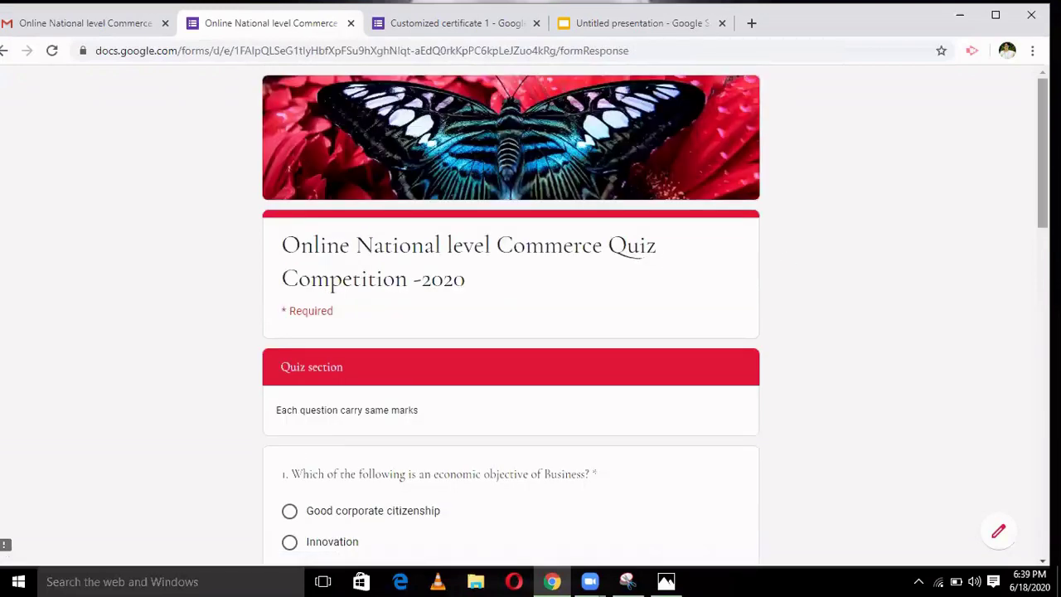
- Answer Innovation, 4 %, Minimum, Business and Informal communication, then submit the quiz
{"action": "scroll", "coordinate": [660, 288], "scroll_direction": "down", "scroll_amount": 3}
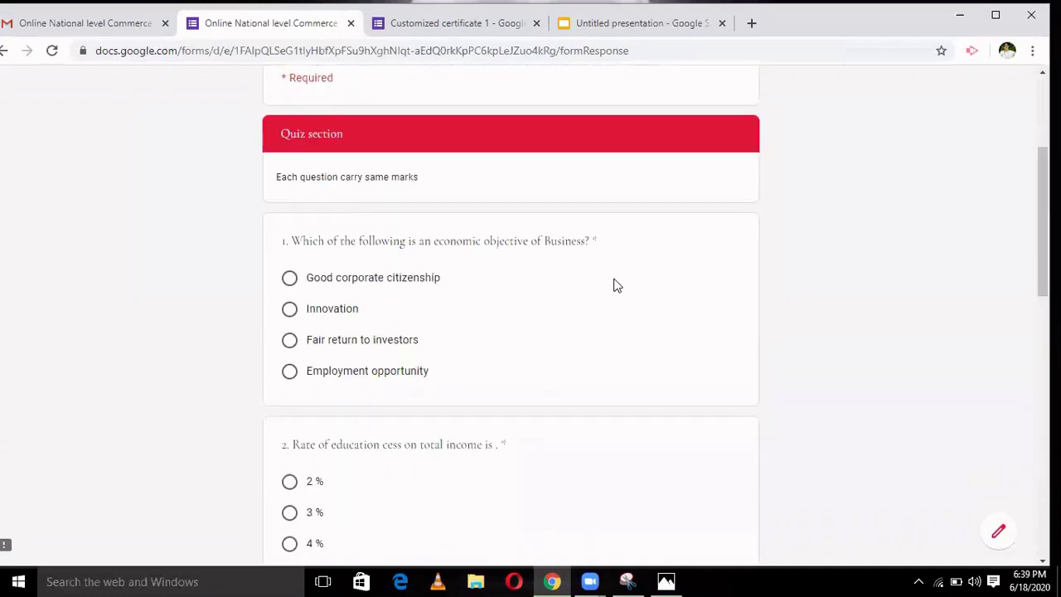
{"action": "left_click", "coordinate": [289, 311]}
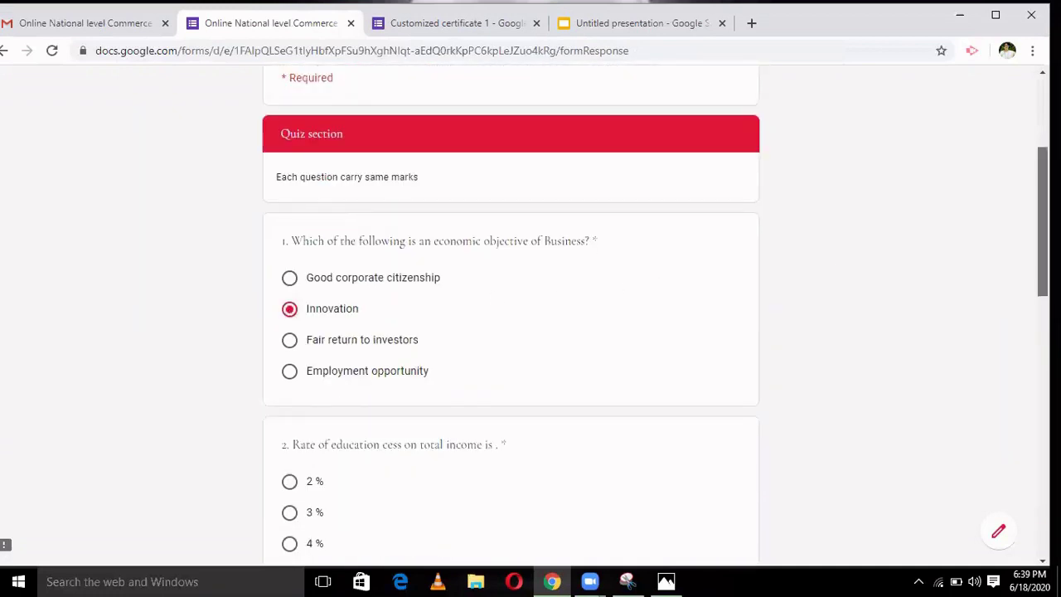
{"action": "scroll", "coordinate": [839, 332], "scroll_direction": "down", "scroll_amount": 3}
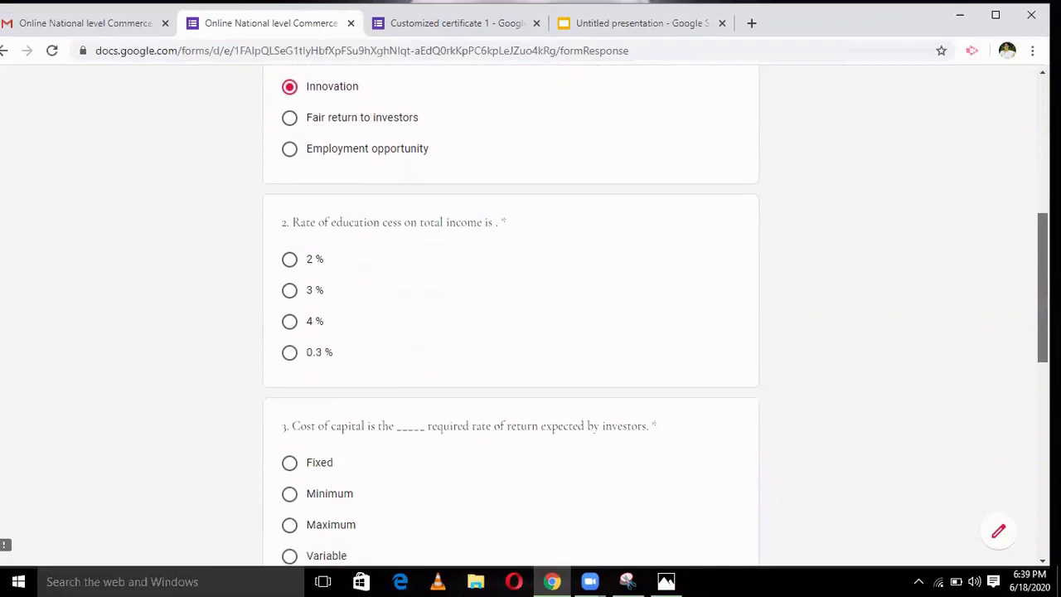
{"action": "left_click", "coordinate": [290, 323]}
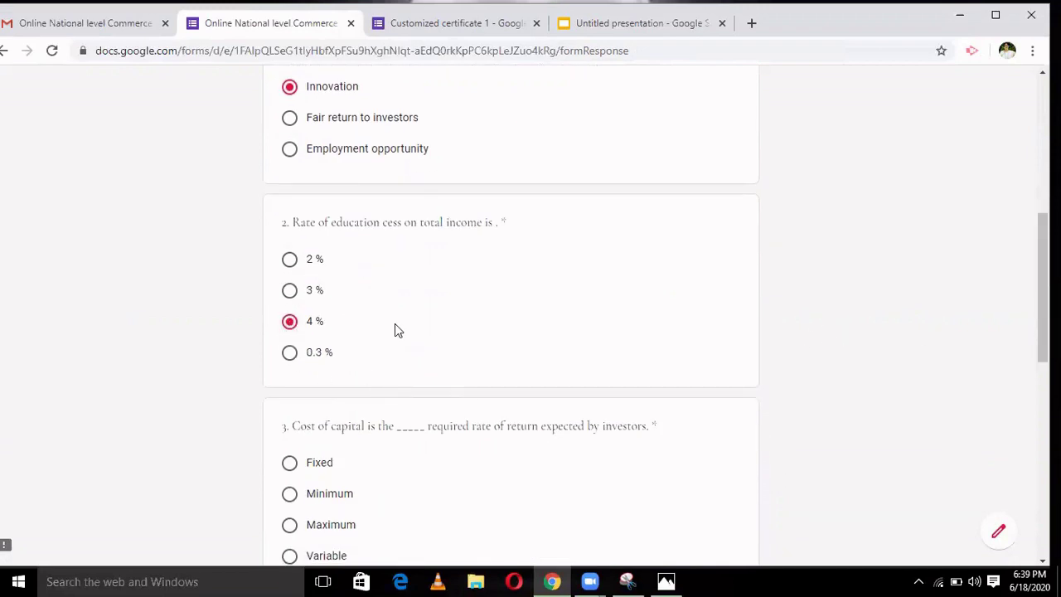
{"action": "scroll", "coordinate": [610, 284], "scroll_direction": "down", "scroll_amount": 3}
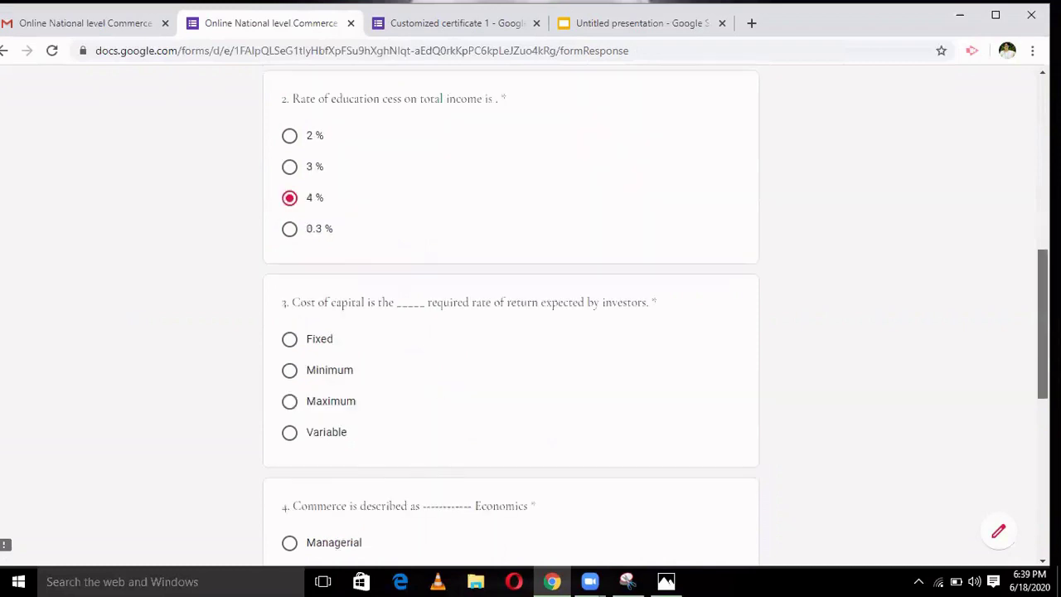
{"action": "left_click", "coordinate": [290, 291]}
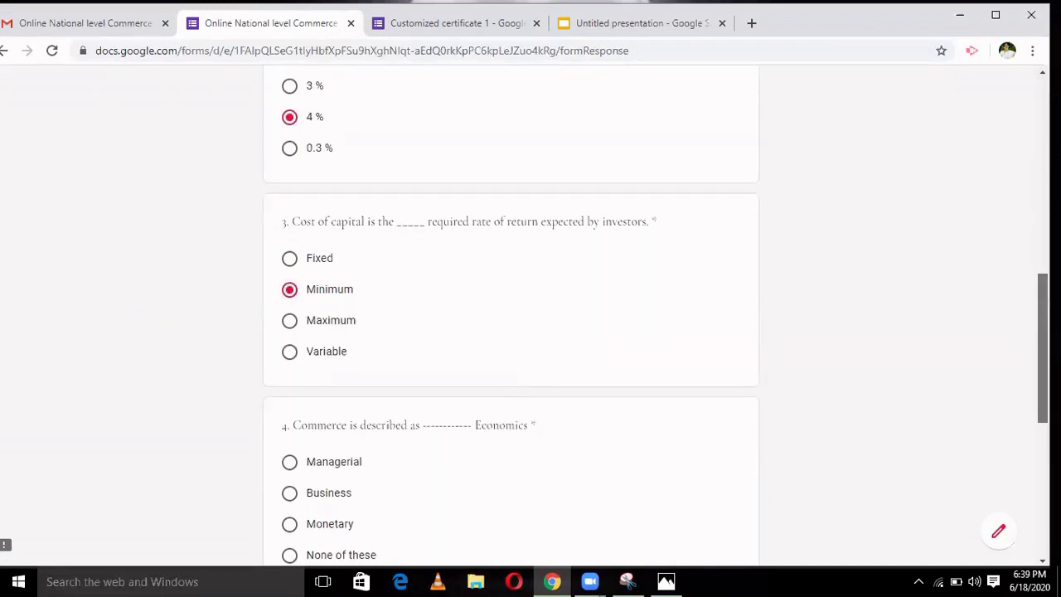
{"action": "scroll", "coordinate": [613, 363], "scroll_direction": "down", "scroll_amount": 3}
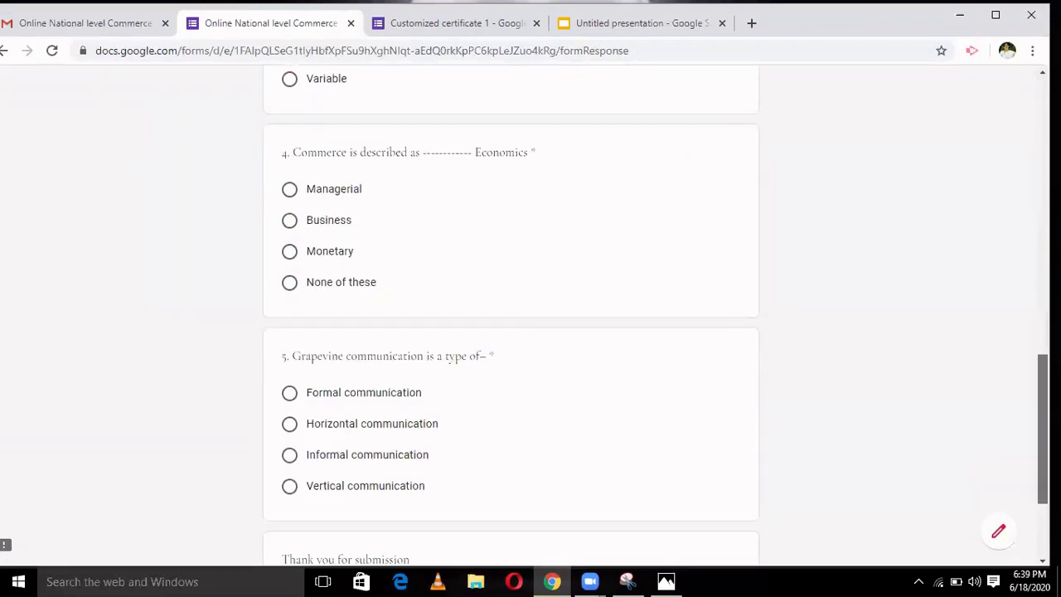
{"action": "left_click", "coordinate": [288, 208]}
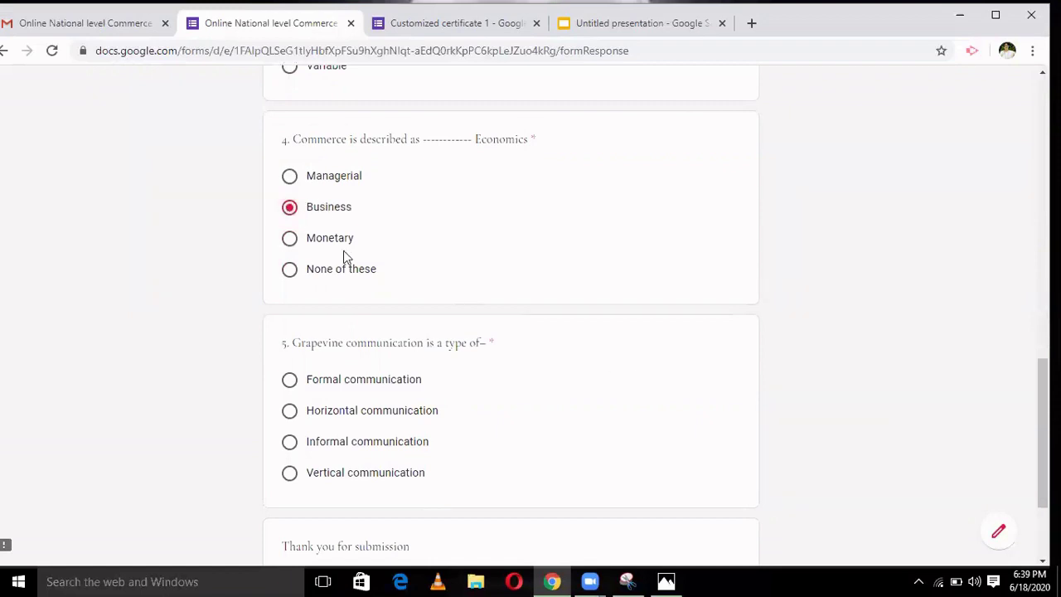
{"action": "left_click", "coordinate": [288, 444]}
{"action": "scroll", "coordinate": [509, 315], "scroll_direction": "down", "scroll_amount": 2}
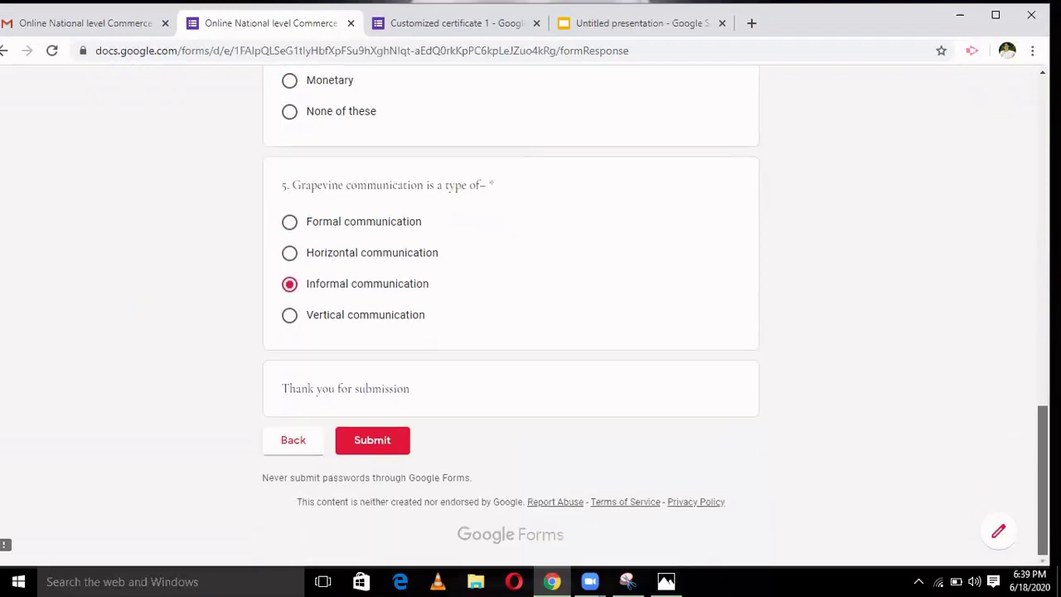
{"action": "left_click", "coordinate": [357, 444]}
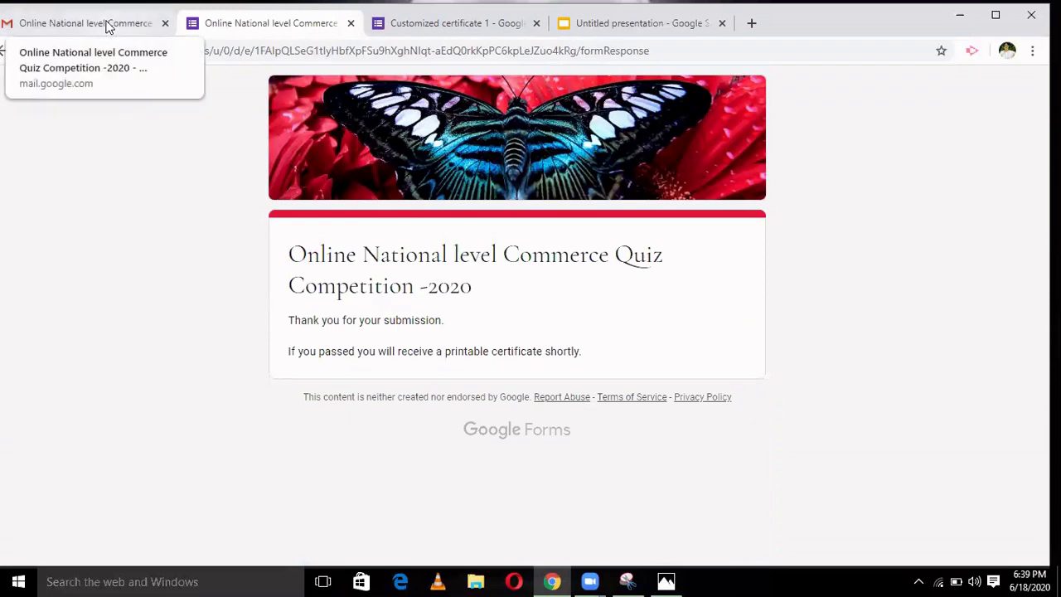
{"action": "left_click", "coordinate": [107, 25]}
- Refresh the inbox until the Certify'em 'Your certificate is here' email arrives, then open it
{"action": "left_click", "coordinate": [206, 139]}
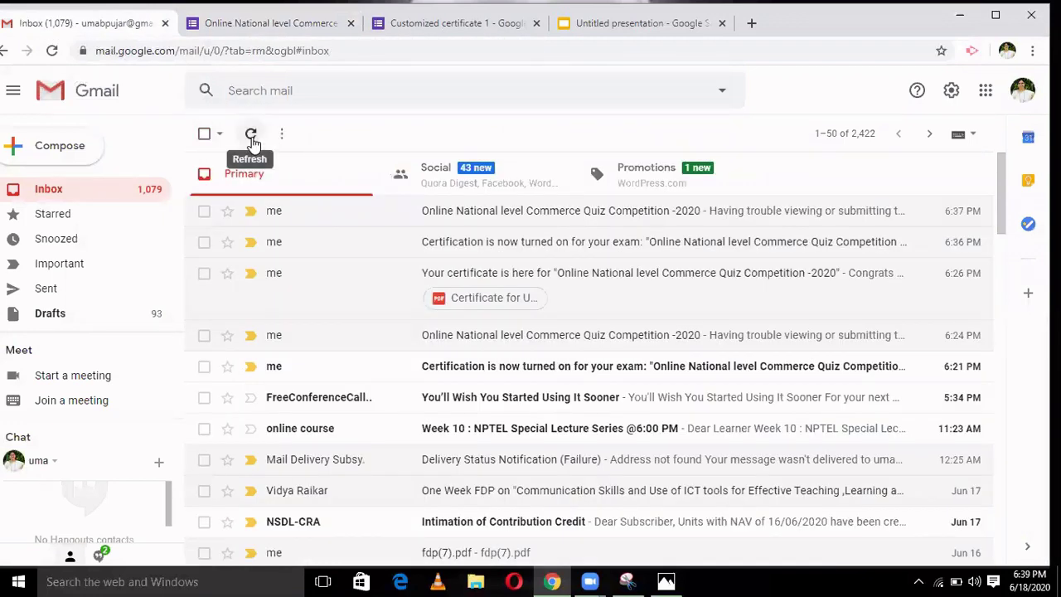
{"action": "left_click", "coordinate": [252, 134]}
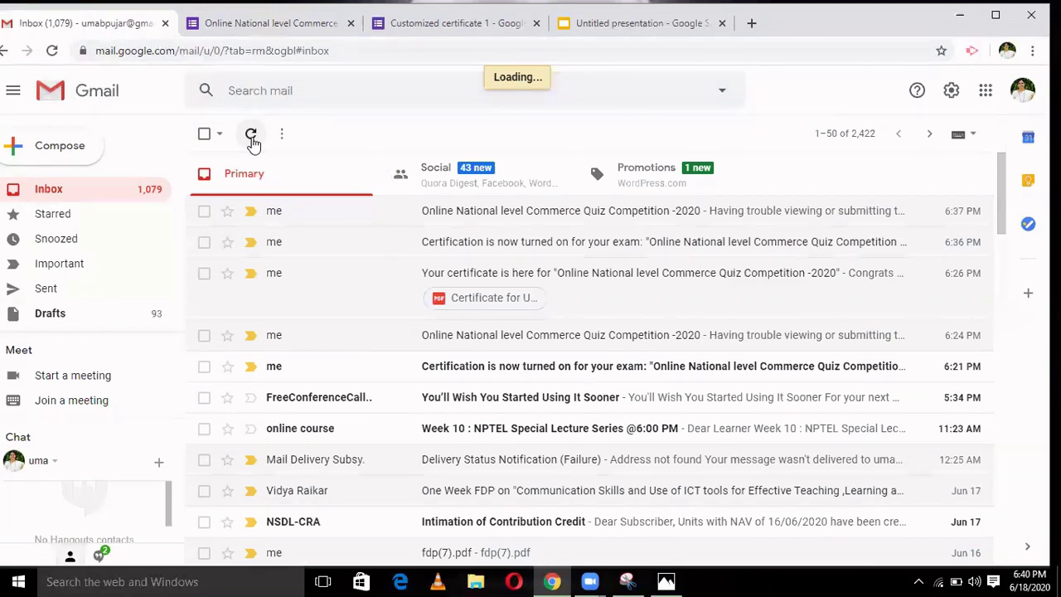
{"action": "left_click", "coordinate": [252, 136]}
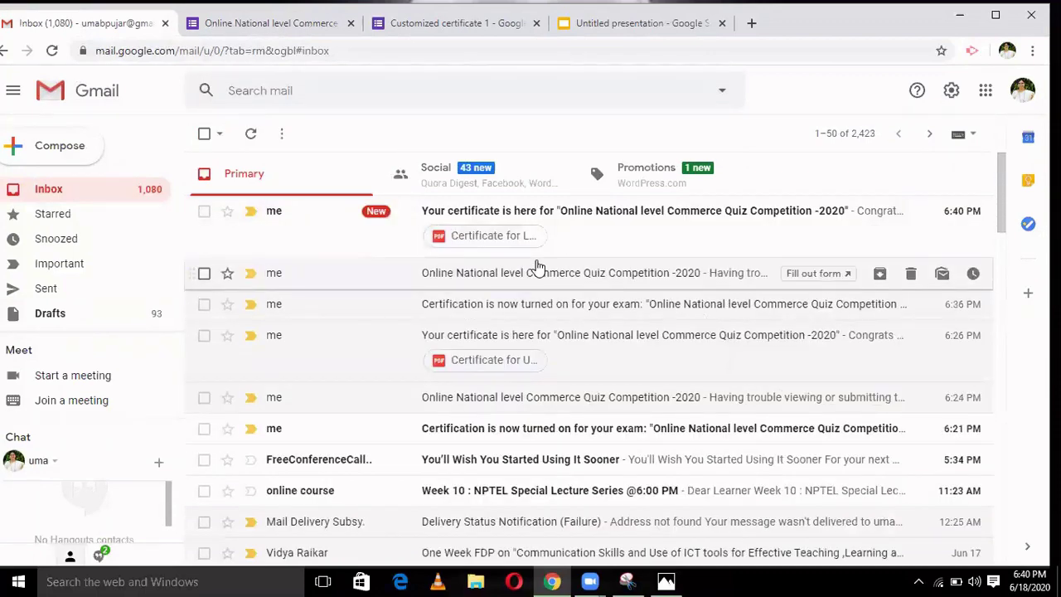
{"action": "left_click", "coordinate": [408, 222]}
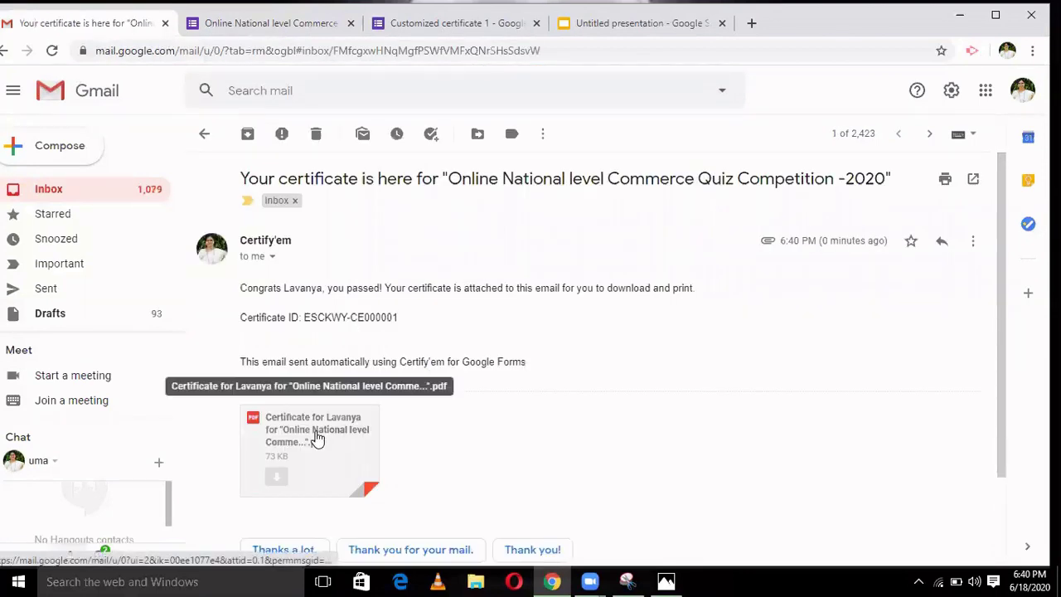
- Preview the 100% score-card certificate PDF, return to the inbox, and minimize Chrome
{"action": "left_click", "coordinate": [317, 437]}
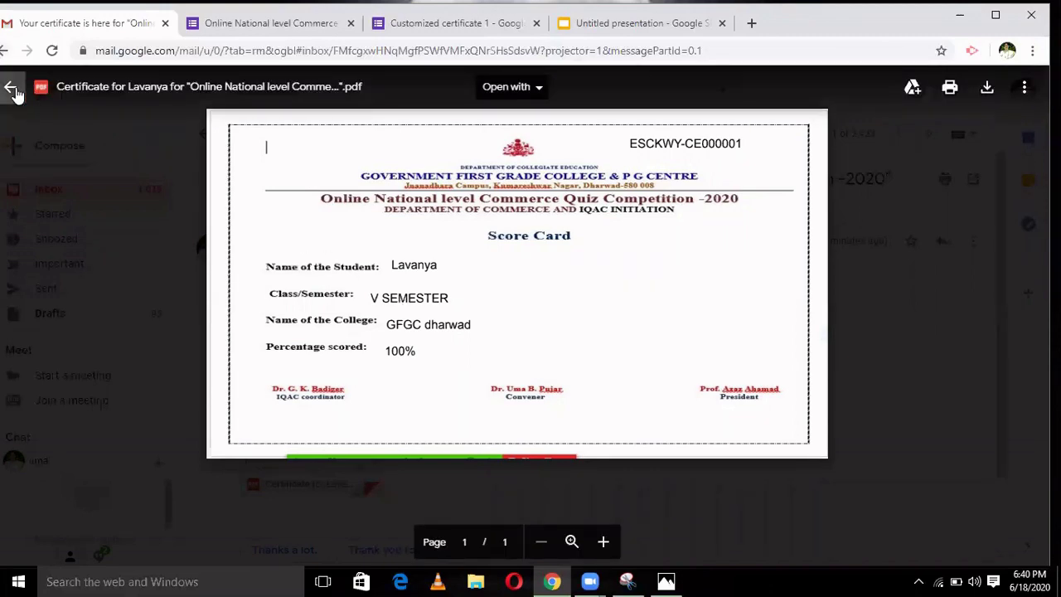
{"action": "left_click", "coordinate": [12, 90]}
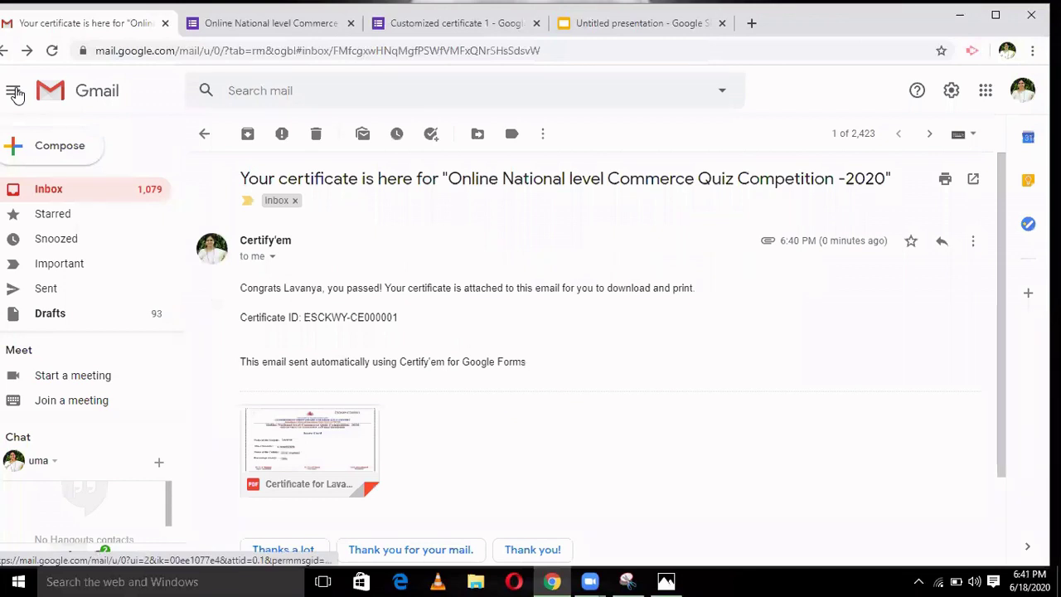
{"action": "left_click", "coordinate": [204, 134]}
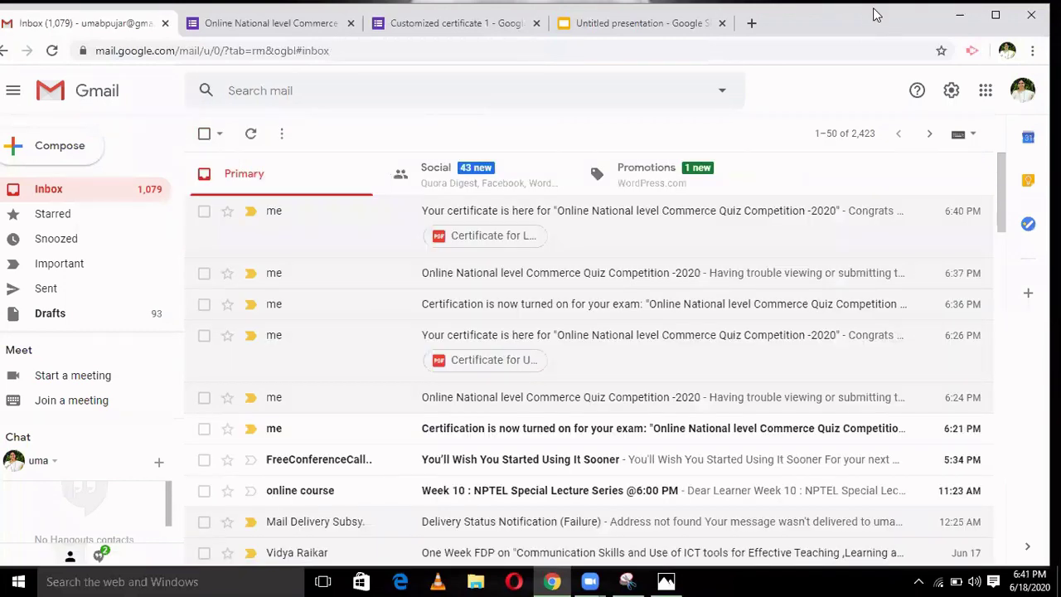
{"action": "left_click", "coordinate": [961, 15]}
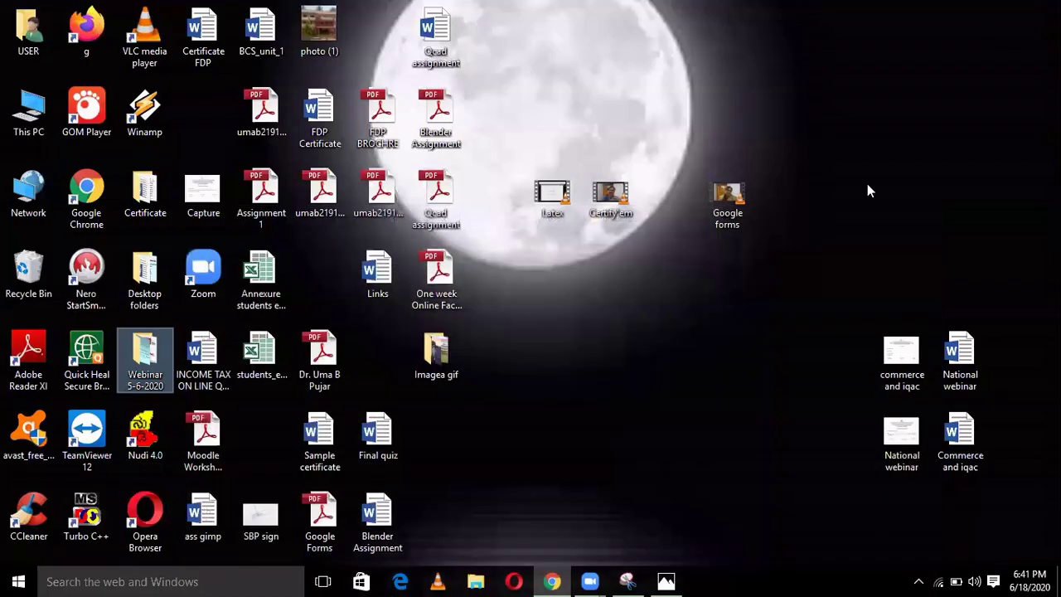
{"action": "left_click", "coordinate": [961, 373]}
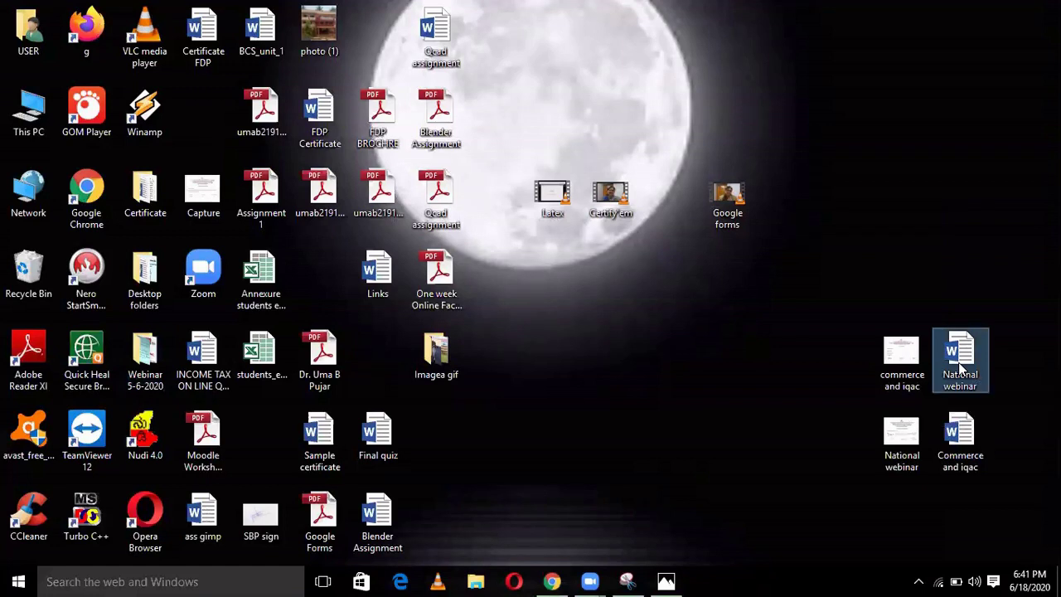
{"action": "double_click", "coordinate": [962, 372]}
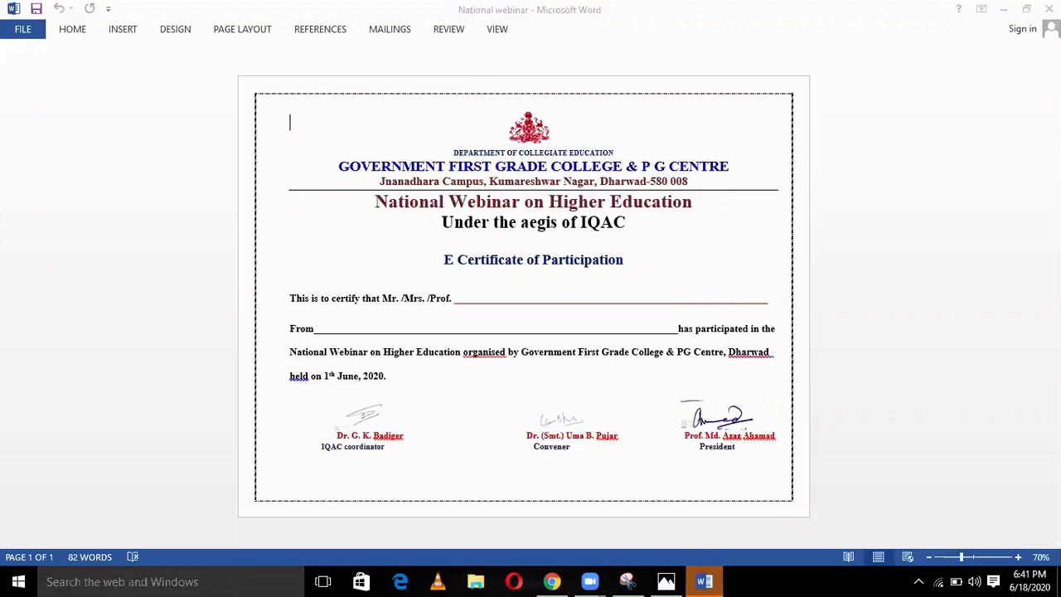
- Close the Word document, view the National webinar image in Photos, and pick a '...' menu option
{"action": "left_click", "coordinate": [1049, 9]}
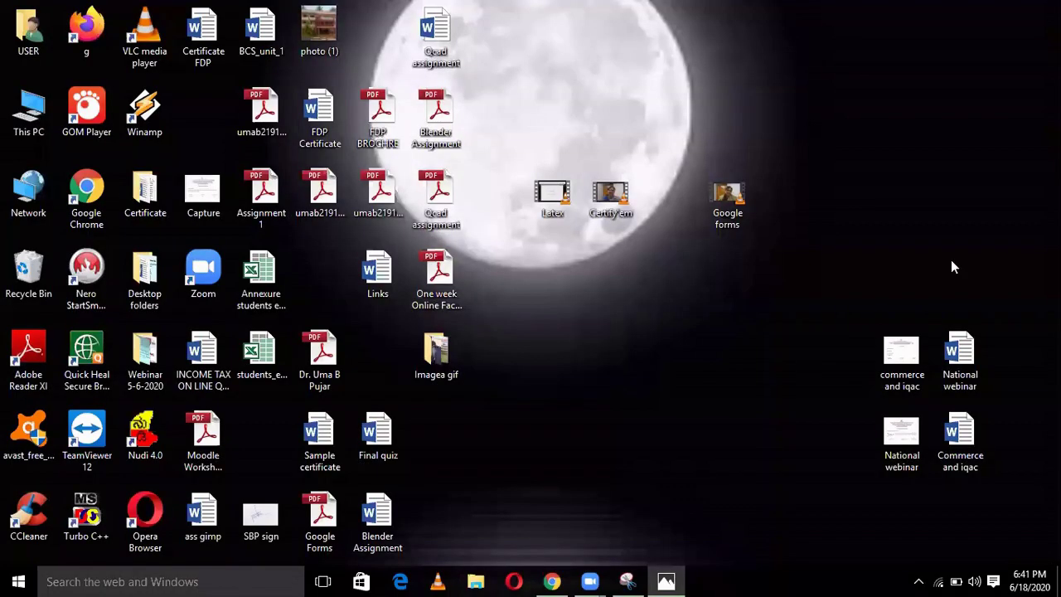
{"action": "double_click", "coordinate": [903, 448]}
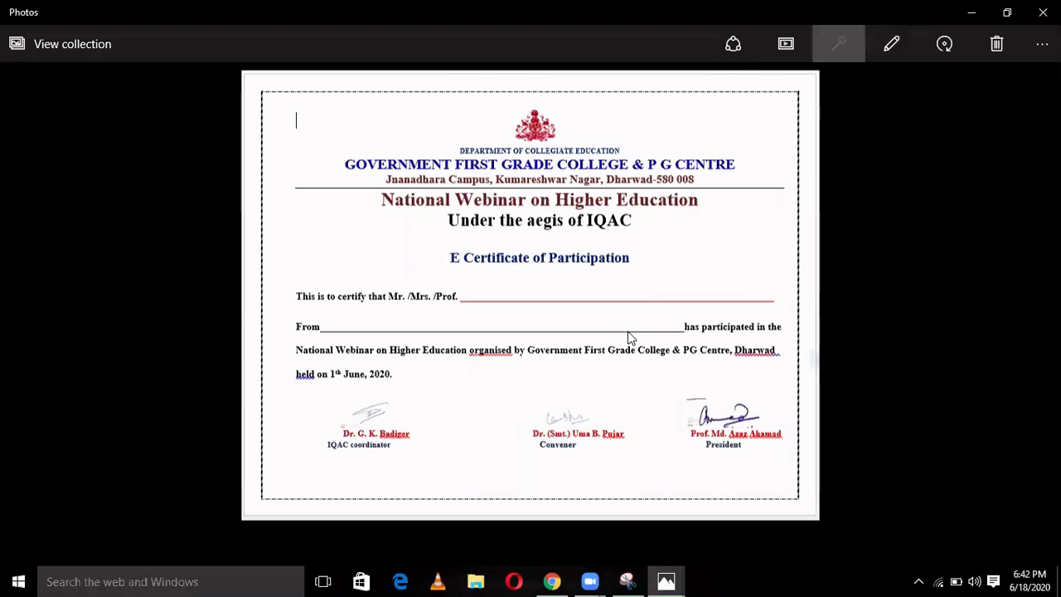
{"action": "left_click", "coordinate": [1042, 44]}
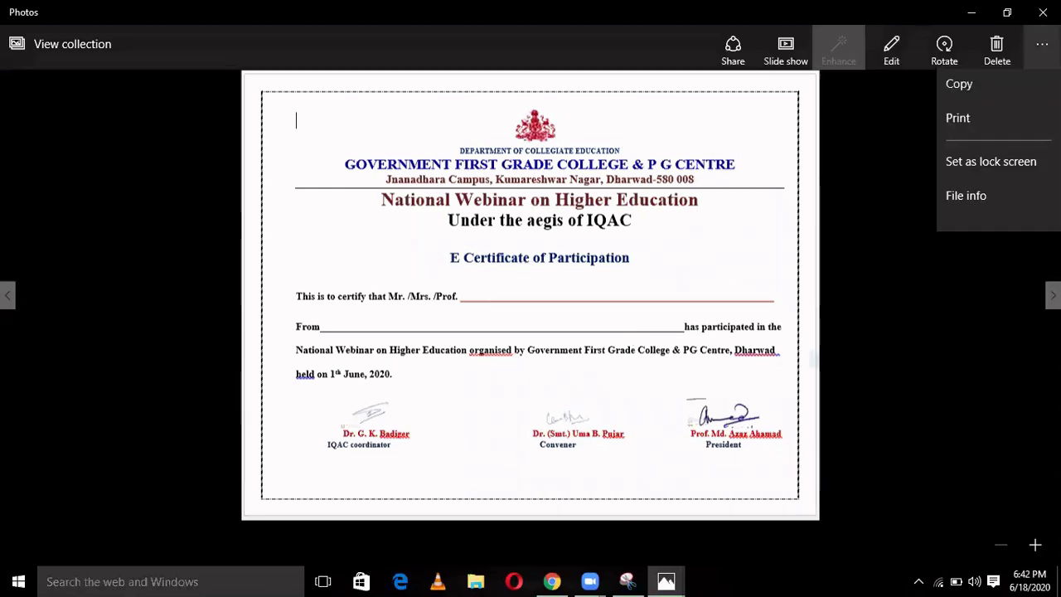
{"action": "left_click", "coordinate": [956, 122]}
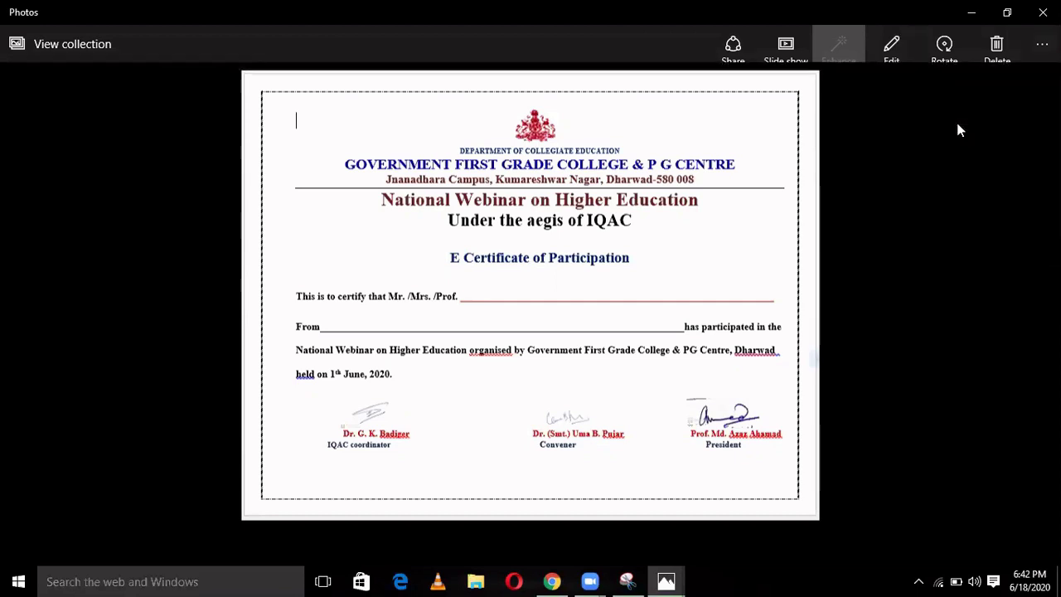
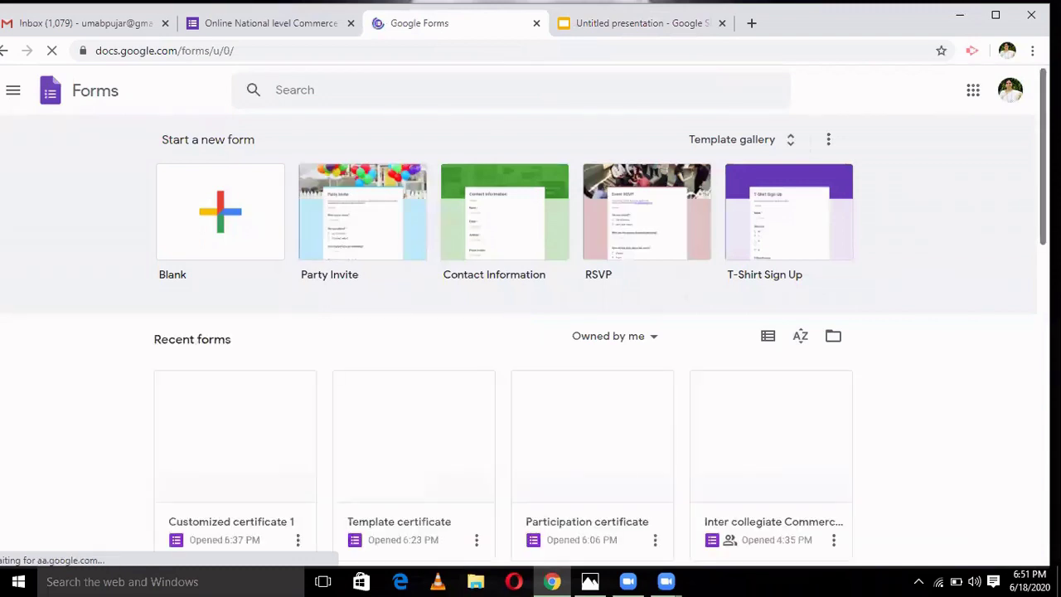
- Open the Participation certificate form (National Webinar on Higher Education) and scroll through its registration questions
{"action": "scroll", "coordinate": [531, 331], "scroll_direction": "down", "scroll_amount": 2}
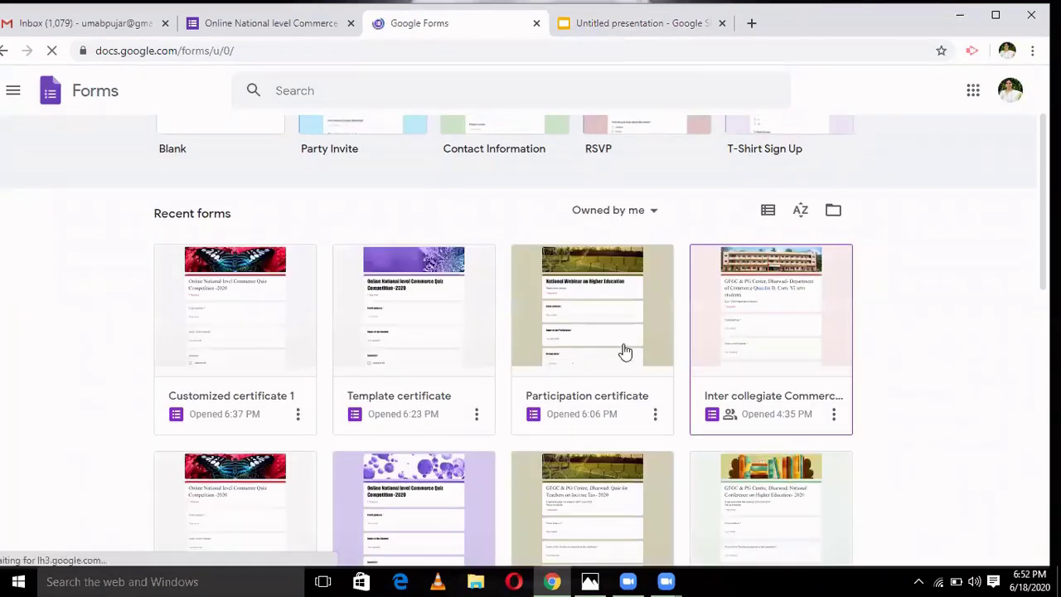
{"action": "left_click", "coordinate": [620, 353]}
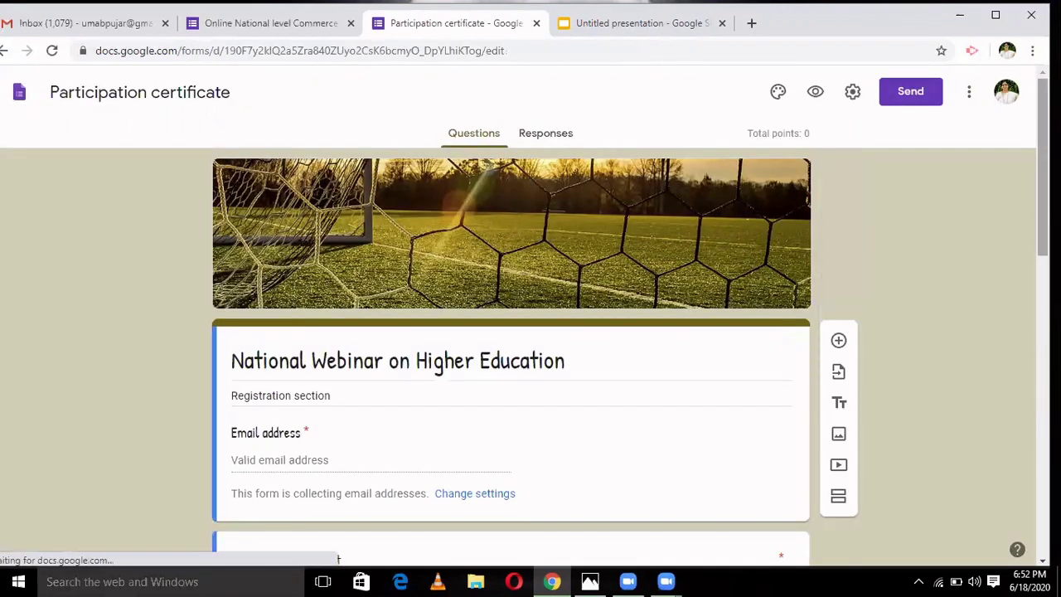
{"action": "scroll", "coordinate": [511, 315], "scroll_direction": "down", "scroll_amount": 4}
{"action": "scroll", "coordinate": [510, 315], "scroll_direction": "down", "scroll_amount": 6}
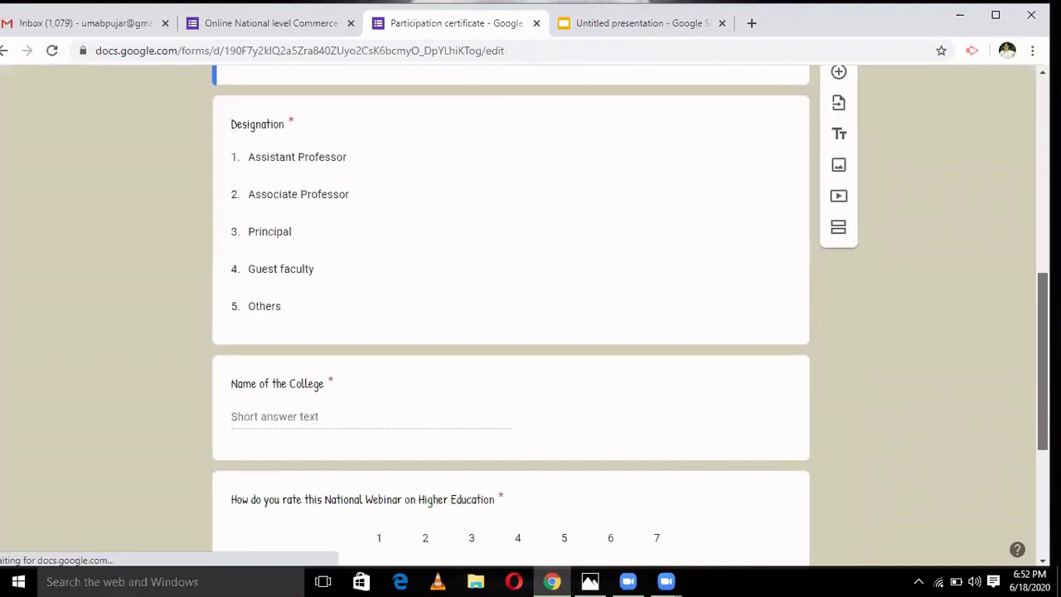
{"action": "scroll", "coordinate": [511, 315], "scroll_direction": "up", "scroll_amount": 10}
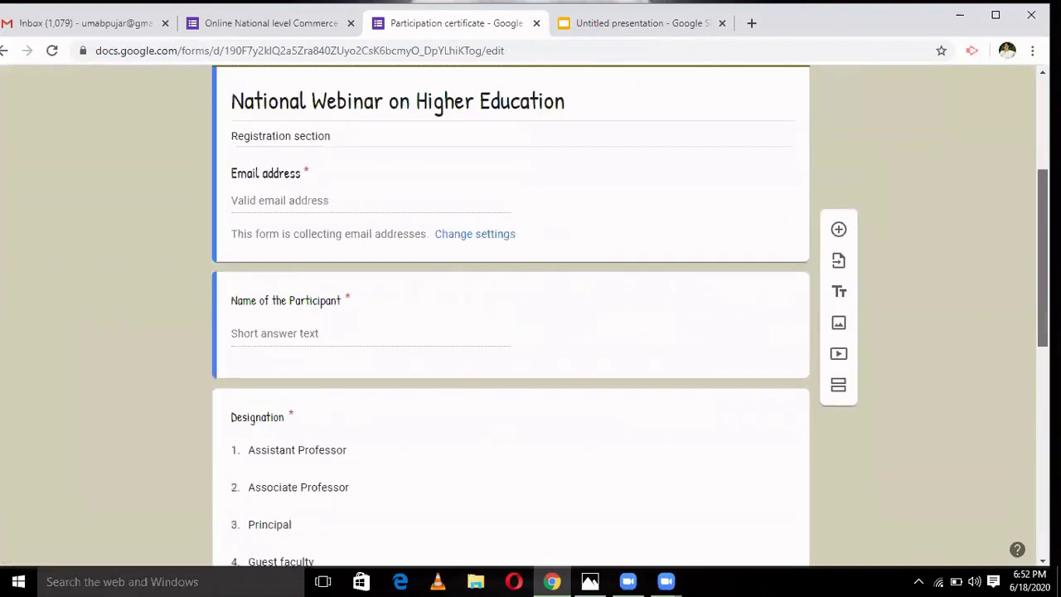
{"action": "scroll", "coordinate": [510, 315], "scroll_direction": "down", "scroll_amount": 4}
{"action": "scroll", "coordinate": [510, 315], "scroll_direction": "down", "scroll_amount": 1}
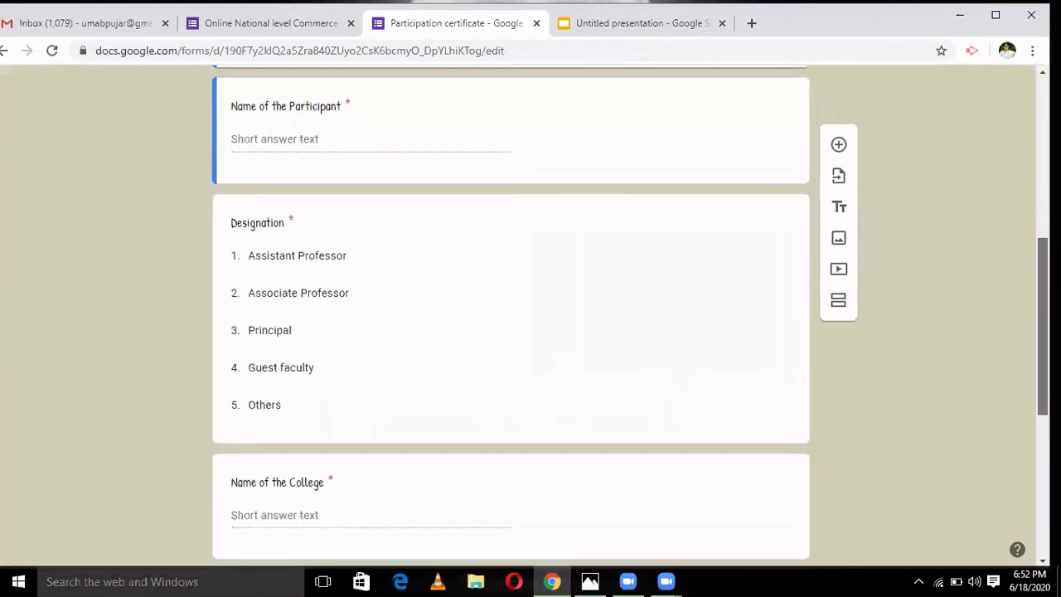
{"action": "scroll", "coordinate": [510, 315], "scroll_direction": "down", "scroll_amount": 2}
{"action": "scroll", "coordinate": [511, 315], "scroll_direction": "down", "scroll_amount": 2}
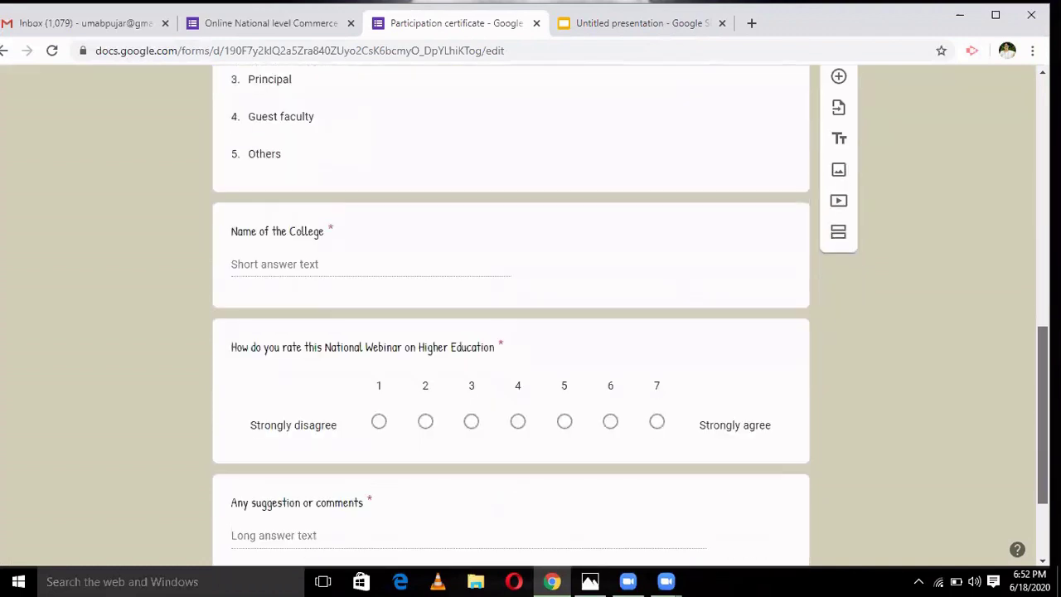
{"action": "scroll", "coordinate": [511, 315], "scroll_direction": "down", "scroll_amount": 1}
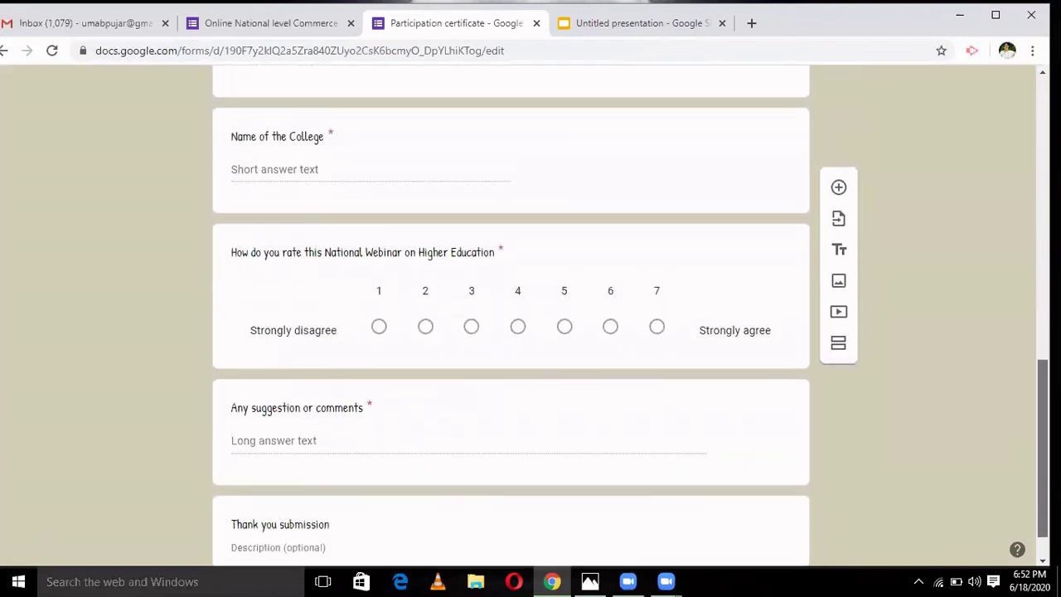
{"action": "scroll", "coordinate": [801, 407], "scroll_direction": "up", "scroll_amount": 4}
- Inspect the Designation, Name of the College and rating questions, then return to the form's top
{"action": "left_click", "coordinate": [676, 398]}
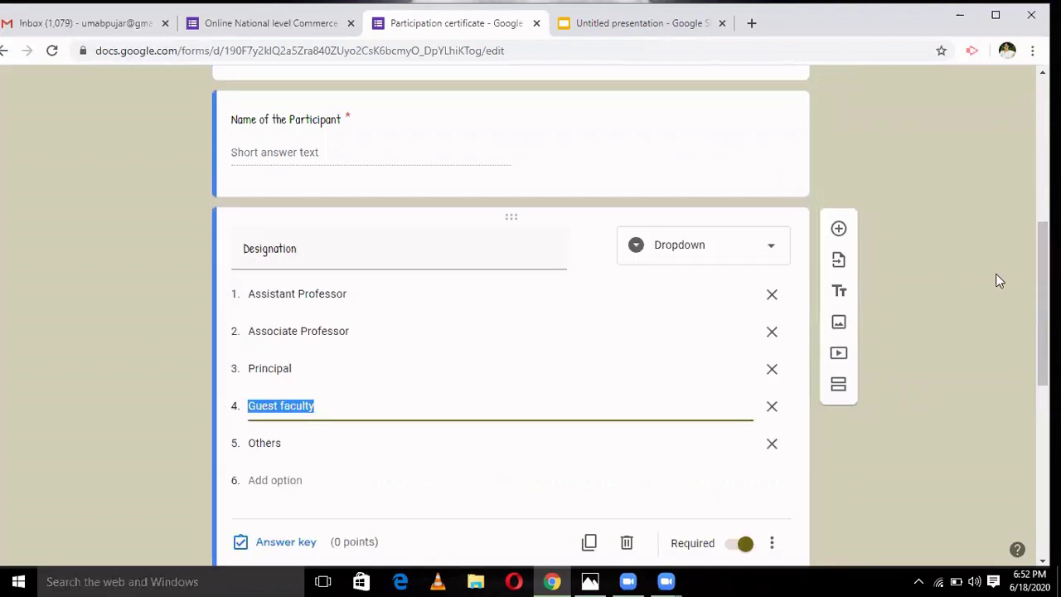
{"action": "scroll", "coordinate": [622, 296], "scroll_direction": "down", "scroll_amount": 4}
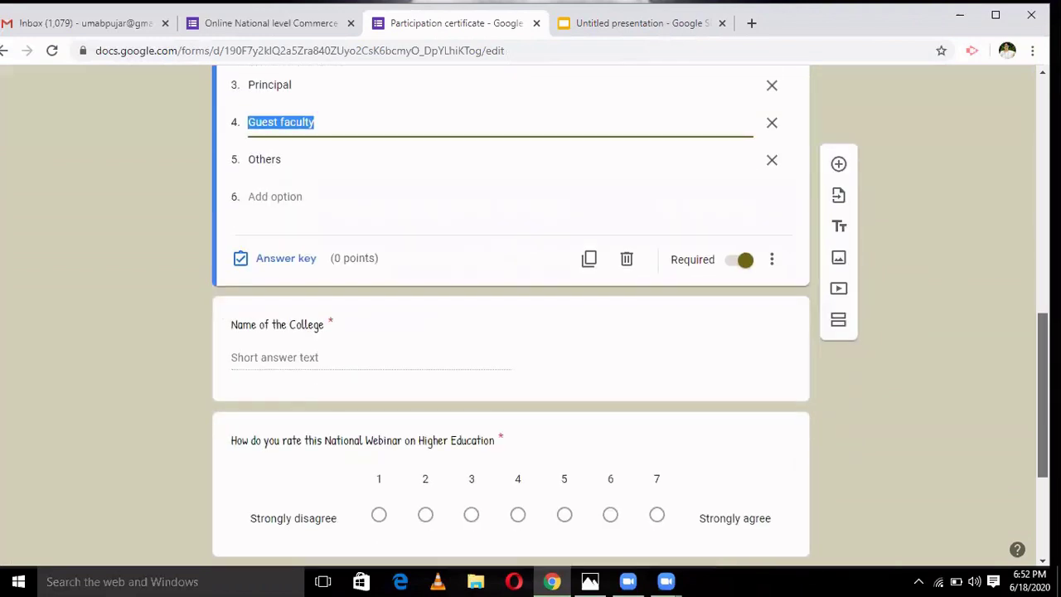
{"action": "left_click", "coordinate": [611, 343]}
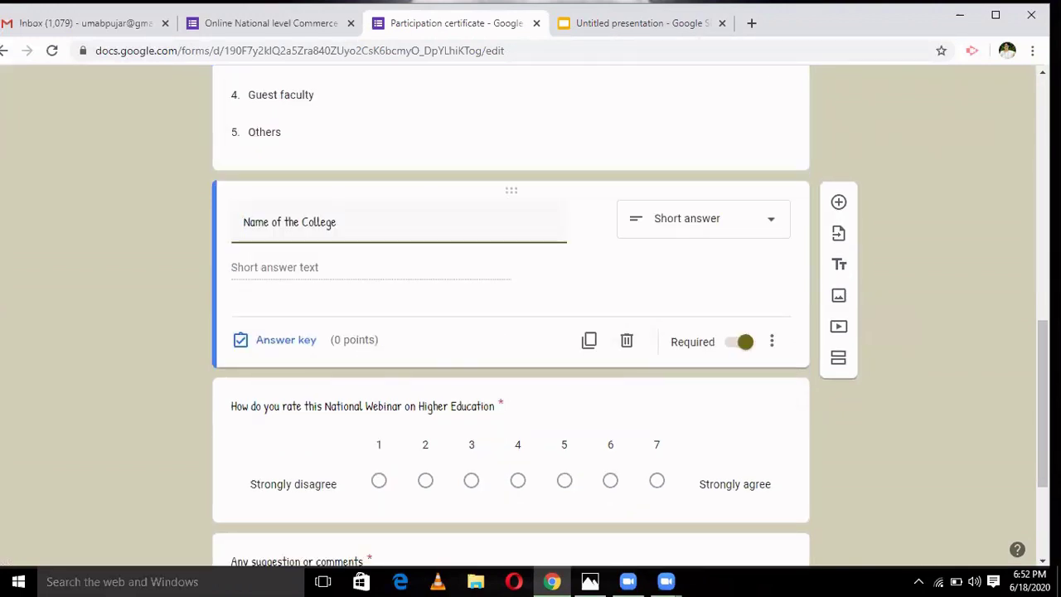
{"action": "scroll", "coordinate": [803, 369], "scroll_direction": "down", "scroll_amount": 2}
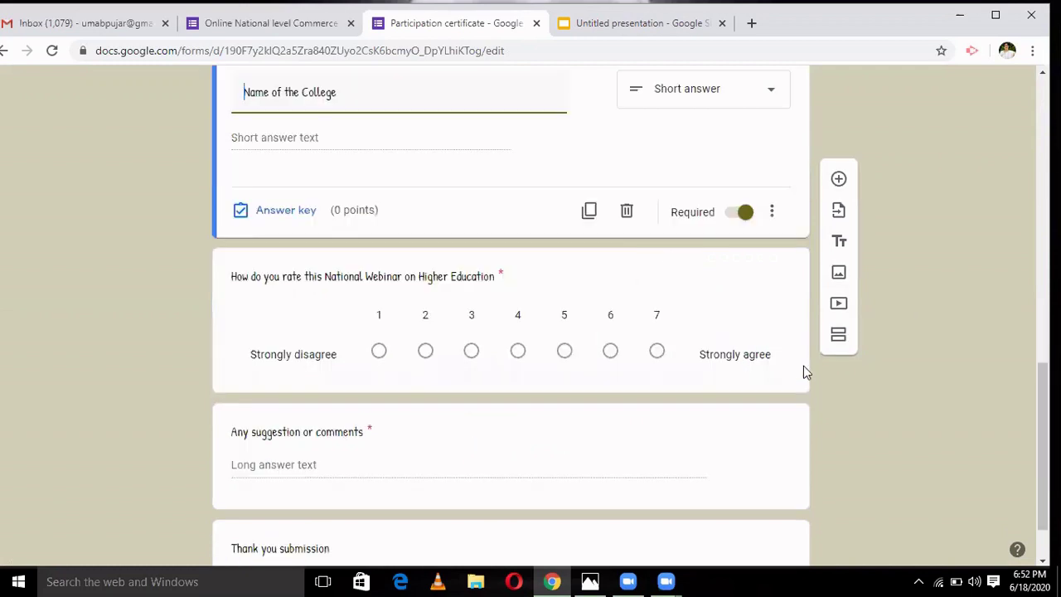
{"action": "left_click", "coordinate": [676, 273]}
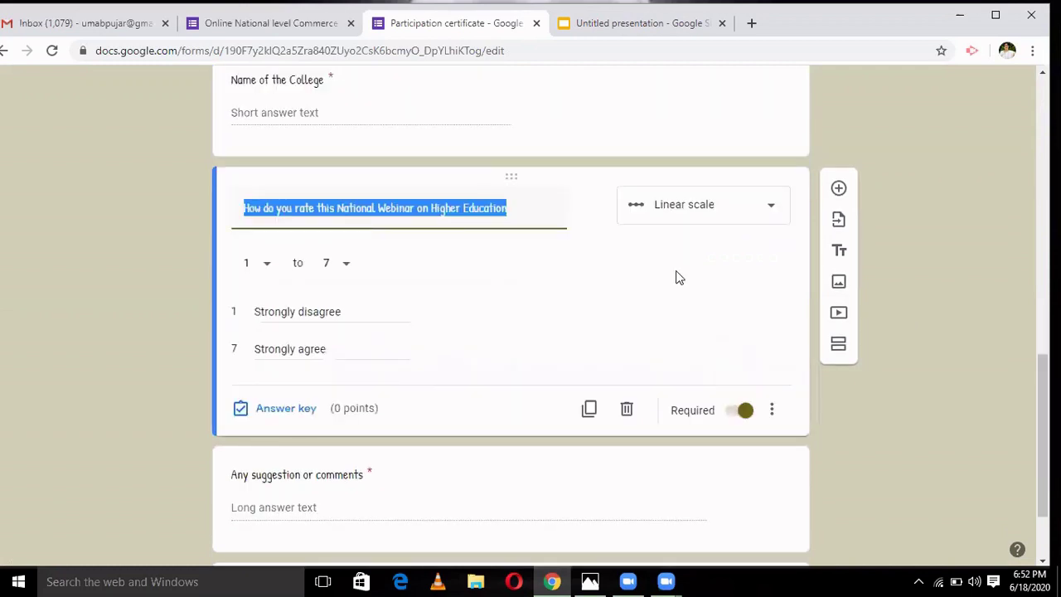
{"action": "scroll", "coordinate": [1014, 196], "scroll_direction": "up", "scroll_amount": 8}
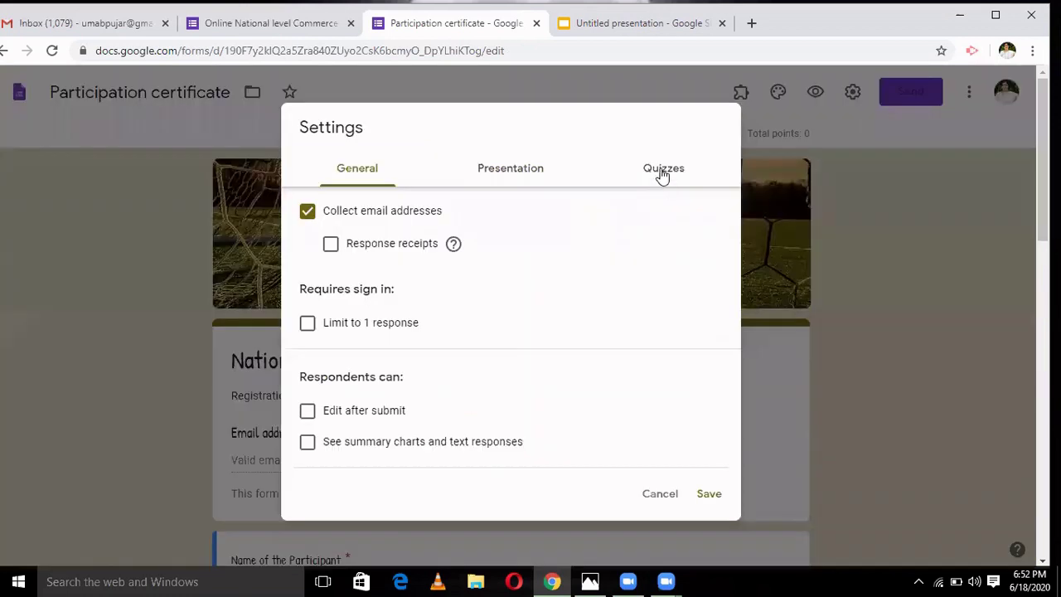
- Switch off Make this a quiz in the form settings and save
{"action": "left_click", "coordinate": [656, 178]}
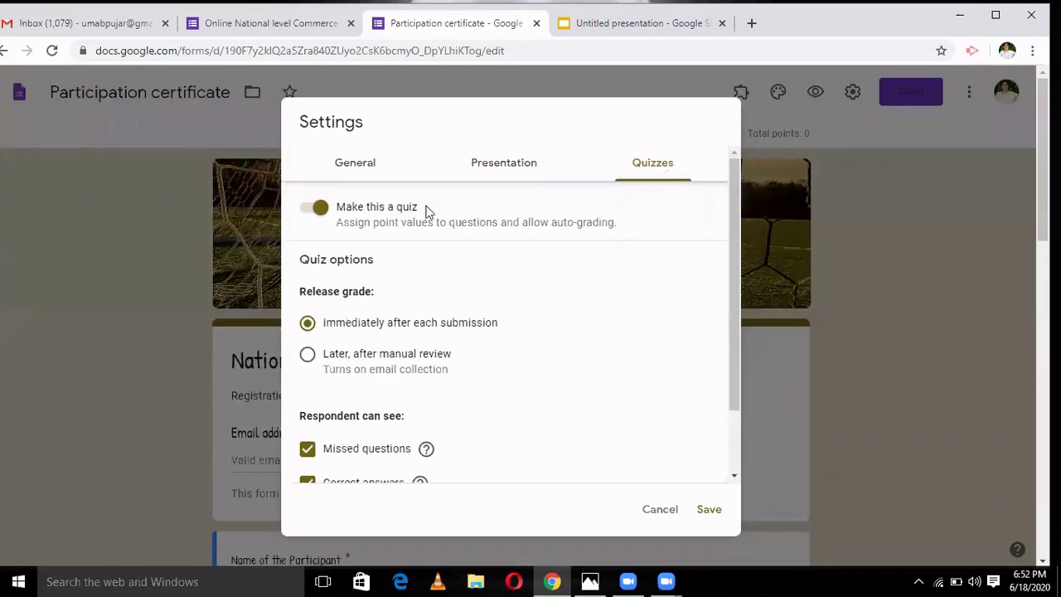
{"action": "left_click", "coordinate": [320, 210]}
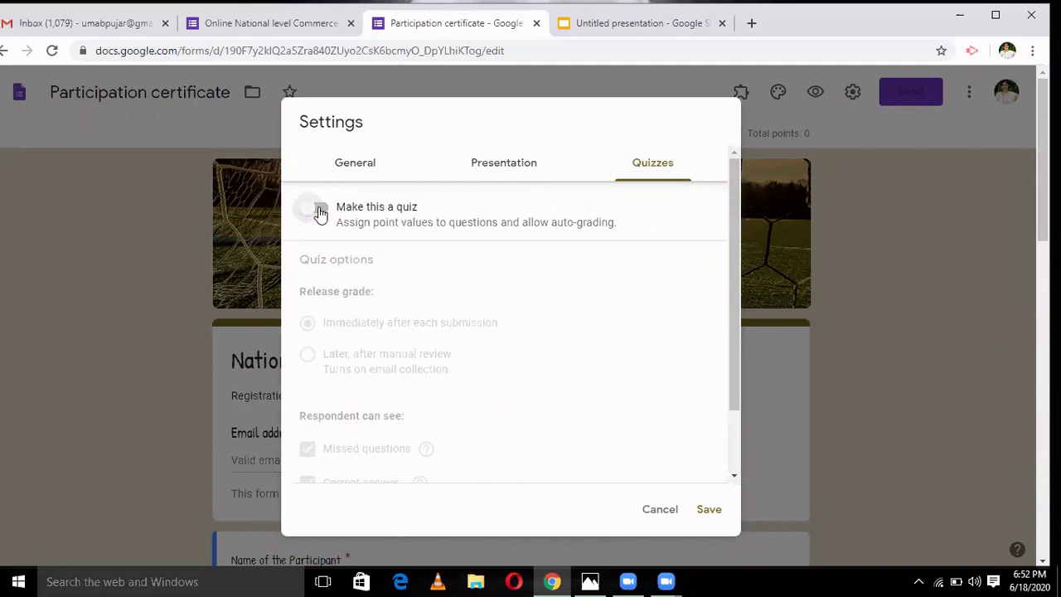
{"action": "left_click", "coordinate": [366, 166]}
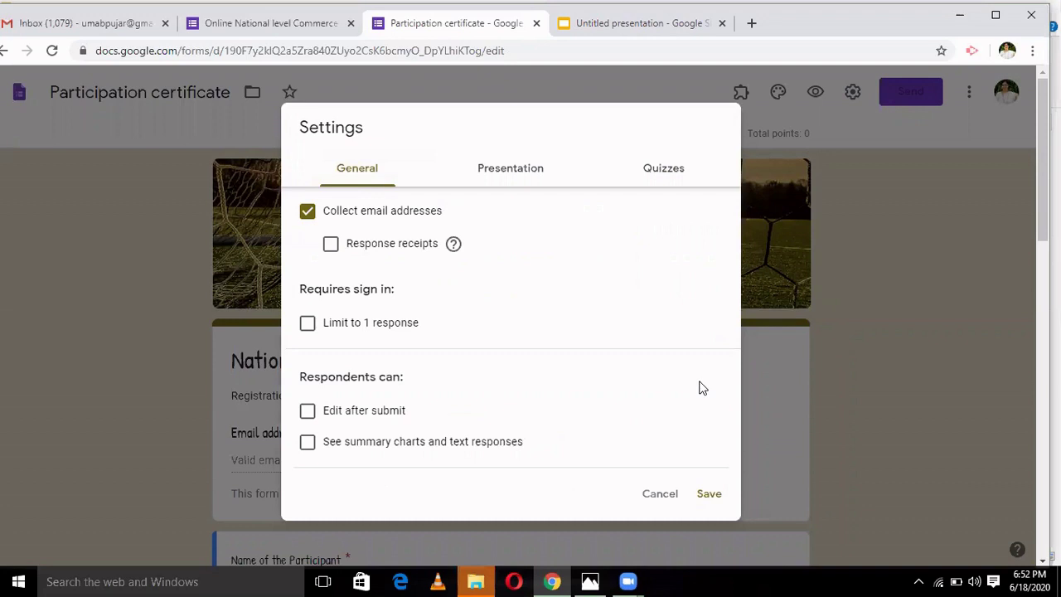
{"action": "key", "text": "Return"}
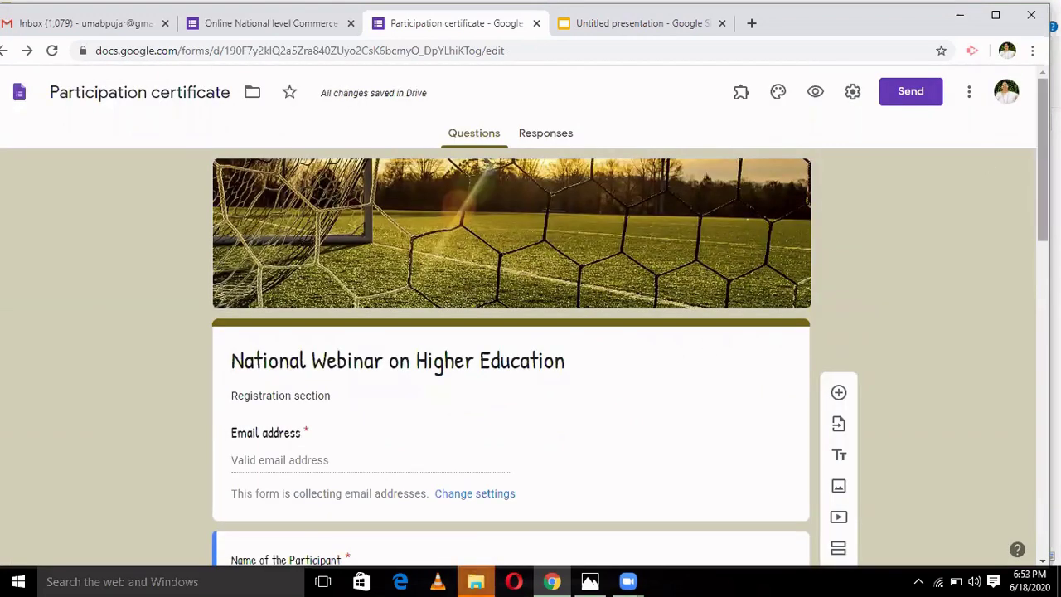
- Review the new required Email address field and the Designation question, then reopen Settings
{"action": "scroll", "coordinate": [609, 145], "scroll_direction": "down", "scroll_amount": 3}
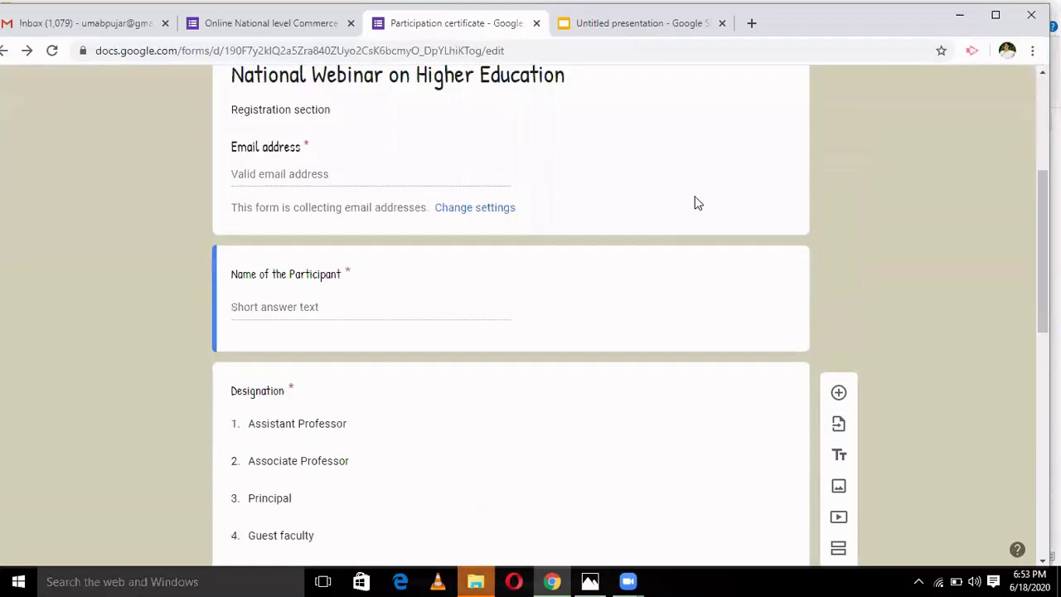
{"action": "left_click", "coordinate": [609, 146]}
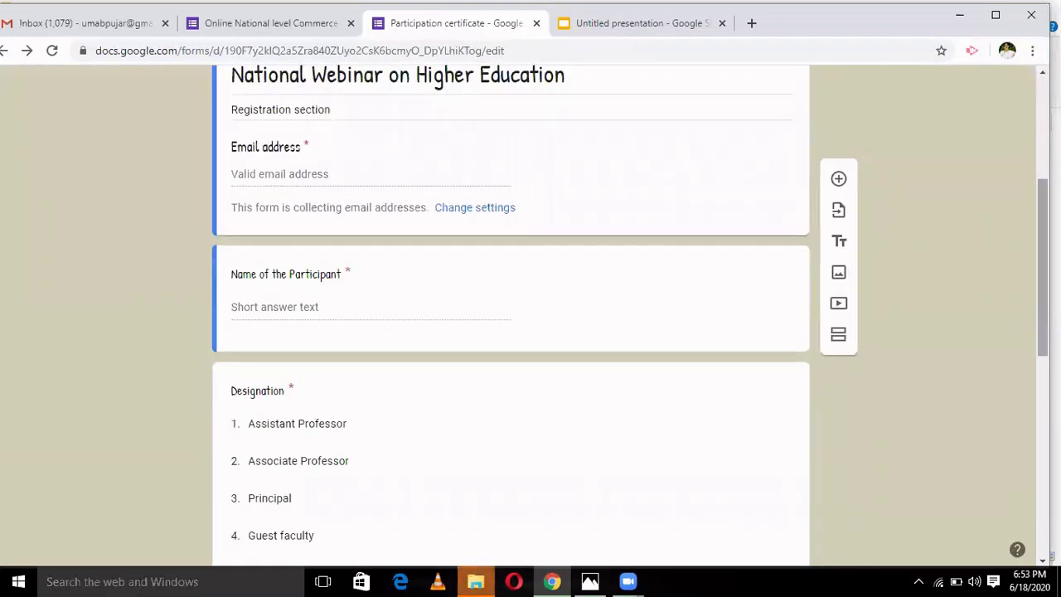
{"action": "scroll", "coordinate": [904, 261], "scroll_direction": "down", "scroll_amount": 2}
{"action": "left_click", "coordinate": [540, 232]}
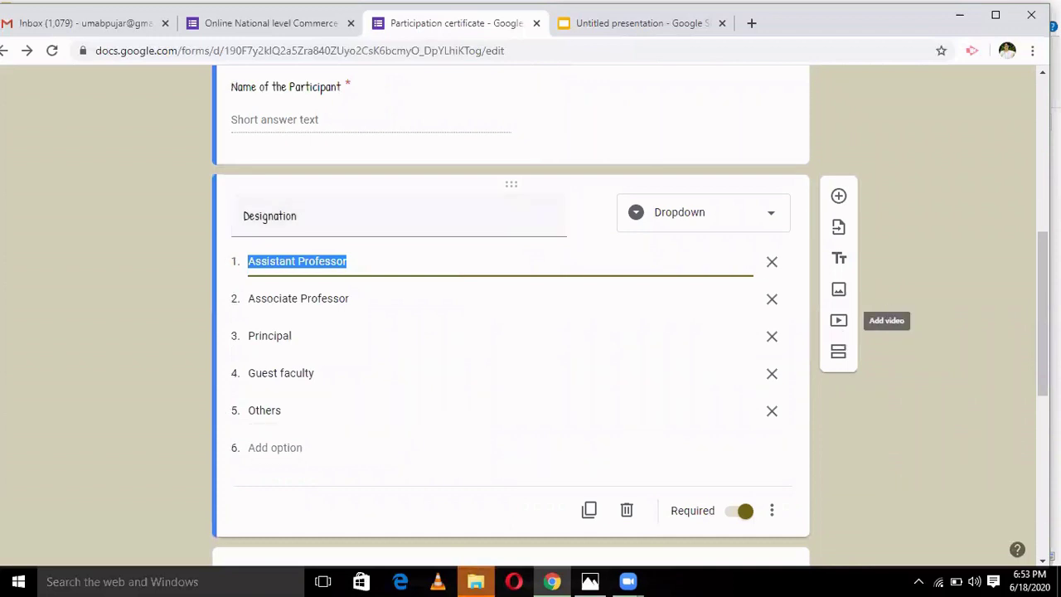
{"action": "scroll", "coordinate": [510, 331], "scroll_direction": "down", "scroll_amount": 2}
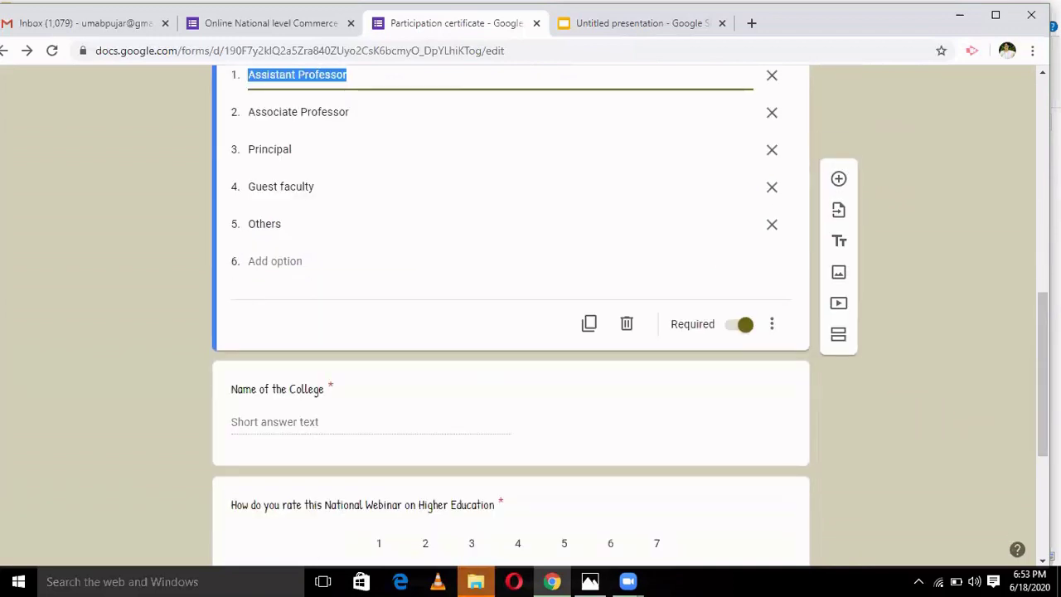
{"action": "scroll", "coordinate": [1027, 231], "scroll_direction": "up", "scroll_amount": 6}
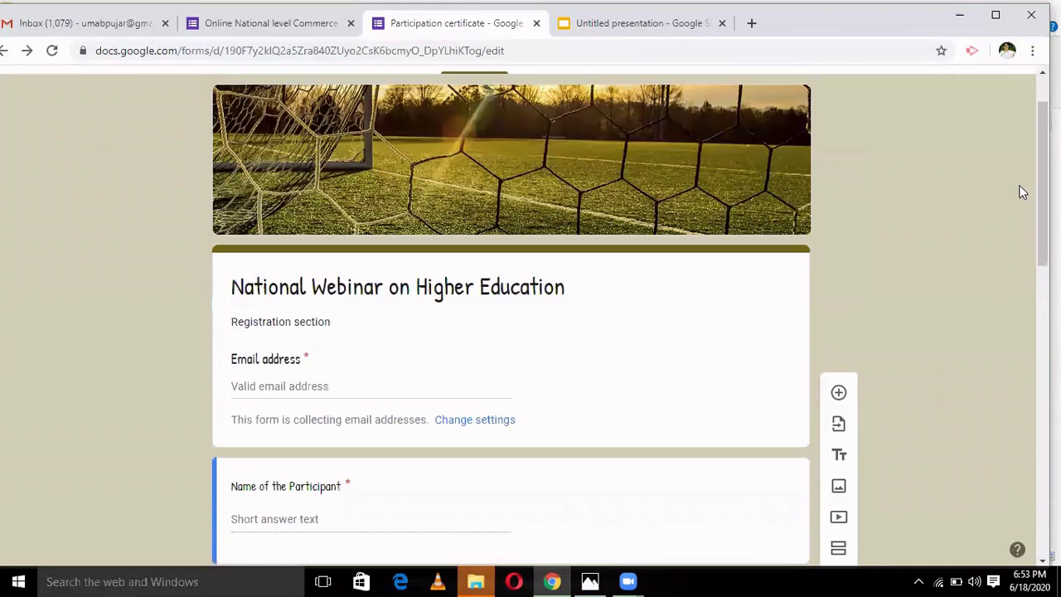
{"action": "left_click", "coordinate": [498, 421]}
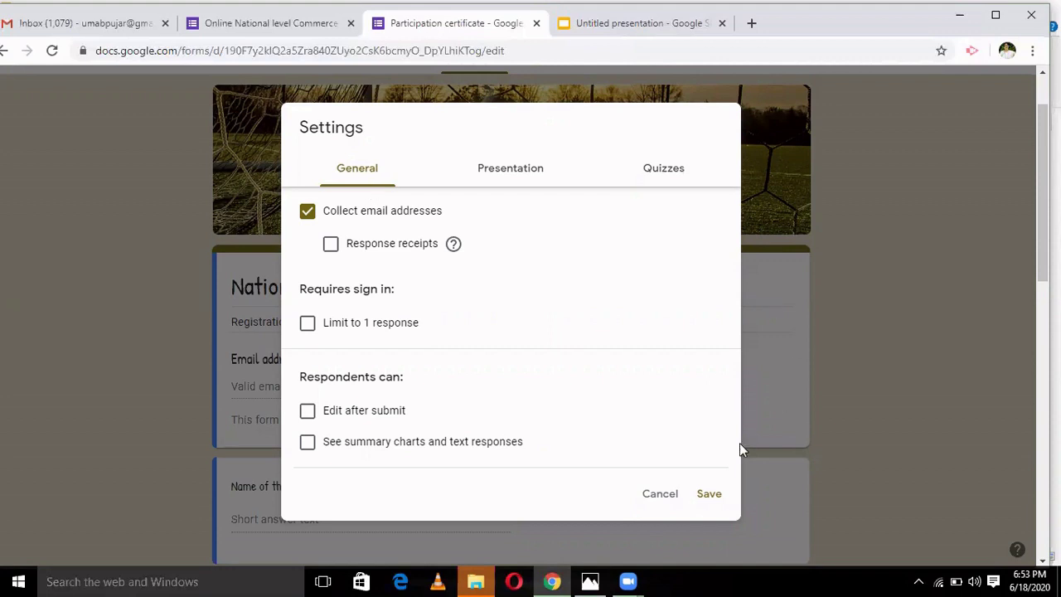
{"action": "key", "text": "Return"}
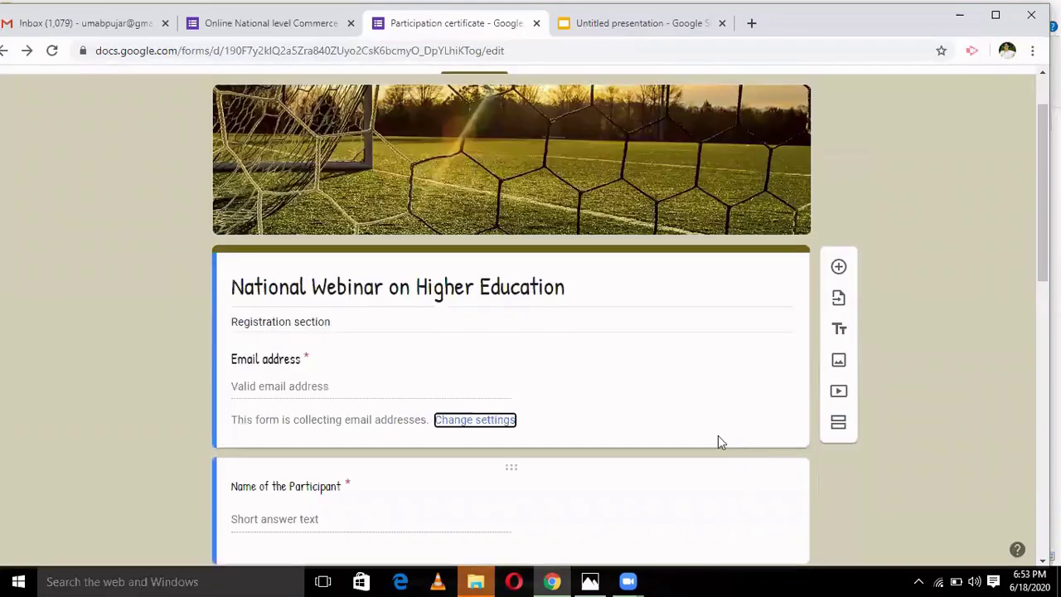
{"action": "scroll", "coordinate": [1034, 116], "scroll_direction": "up", "scroll_amount": 1}
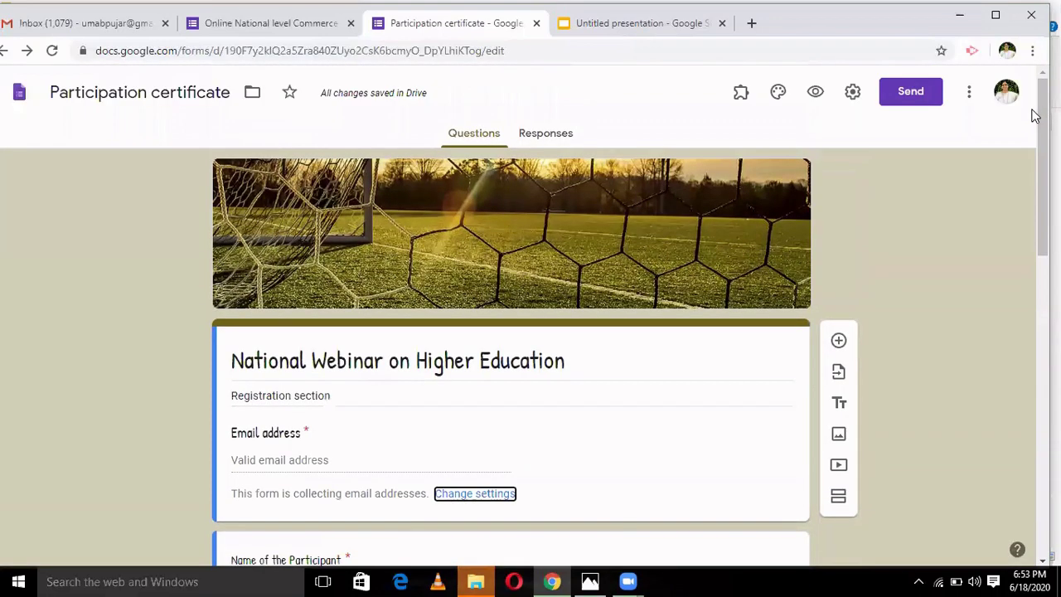
{"action": "left_click", "coordinate": [52, 51]}
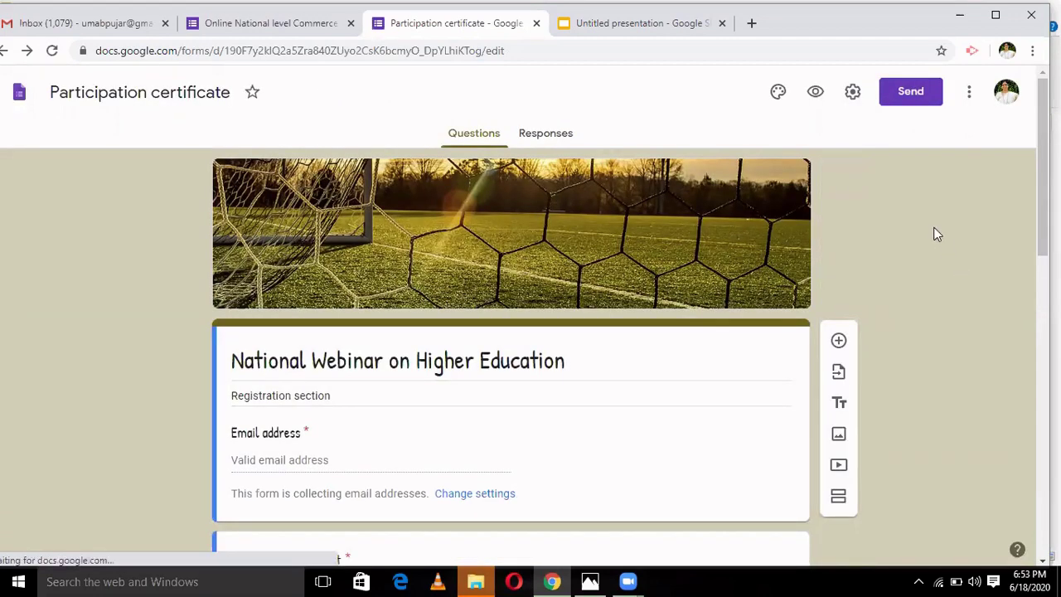
{"action": "left_click", "coordinate": [742, 100]}
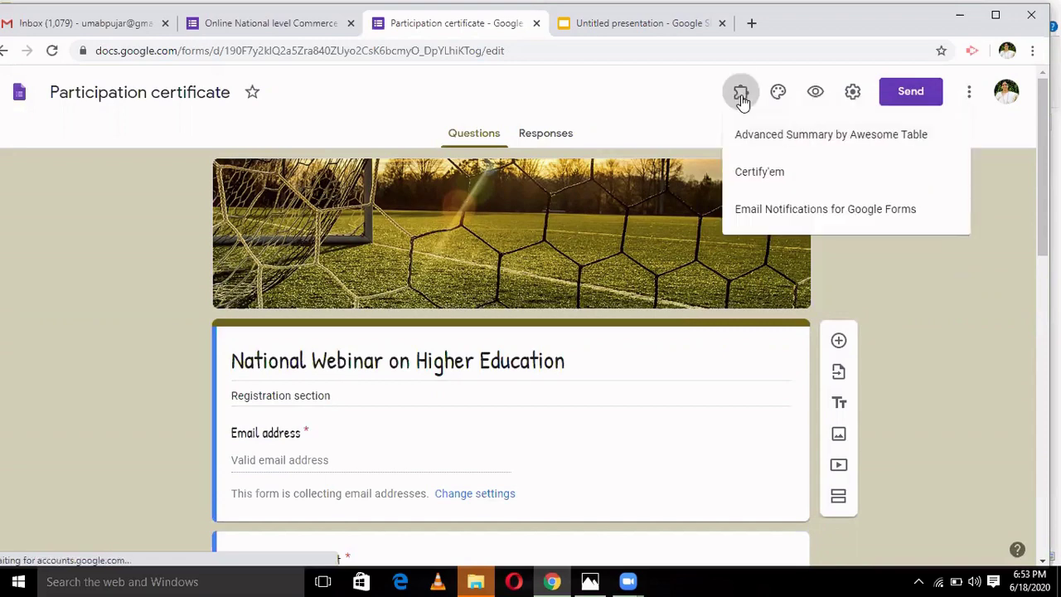
{"action": "left_click", "coordinate": [760, 178]}
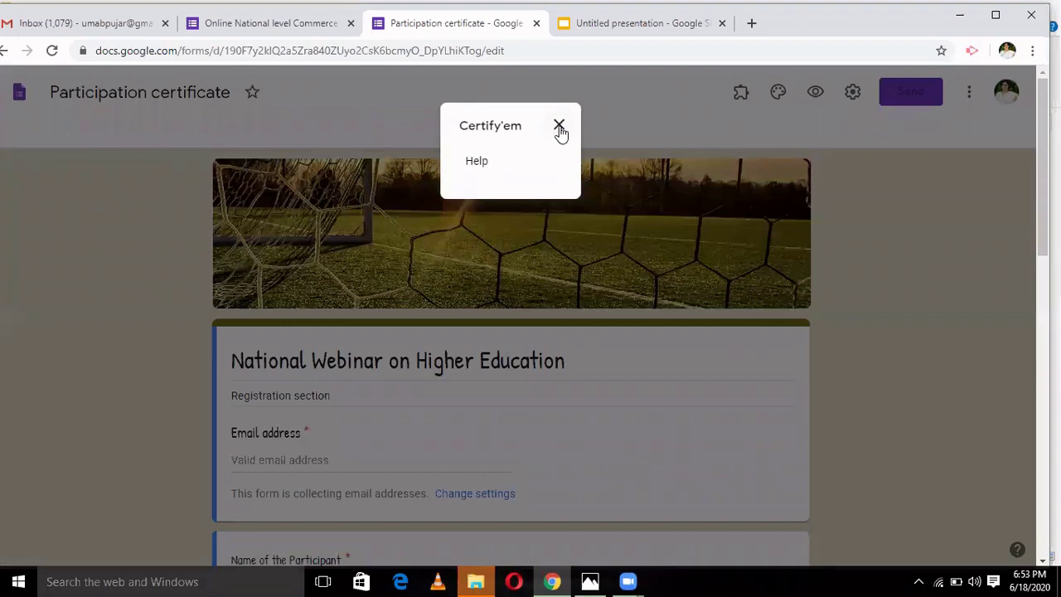
{"action": "left_click", "coordinate": [559, 127]}
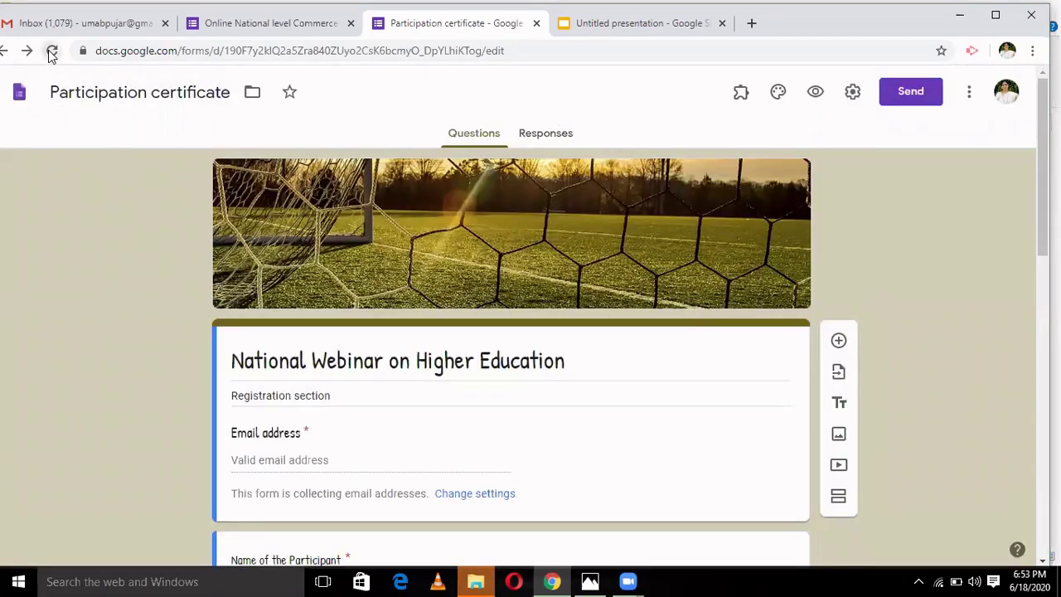
{"action": "left_click", "coordinate": [52, 53]}
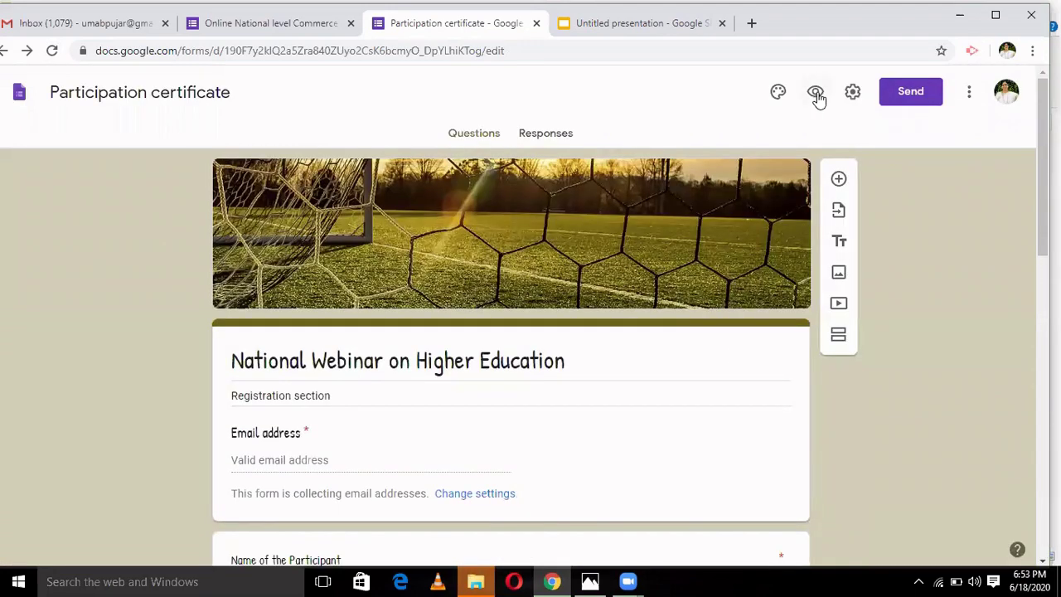
{"action": "left_click", "coordinate": [816, 92]}
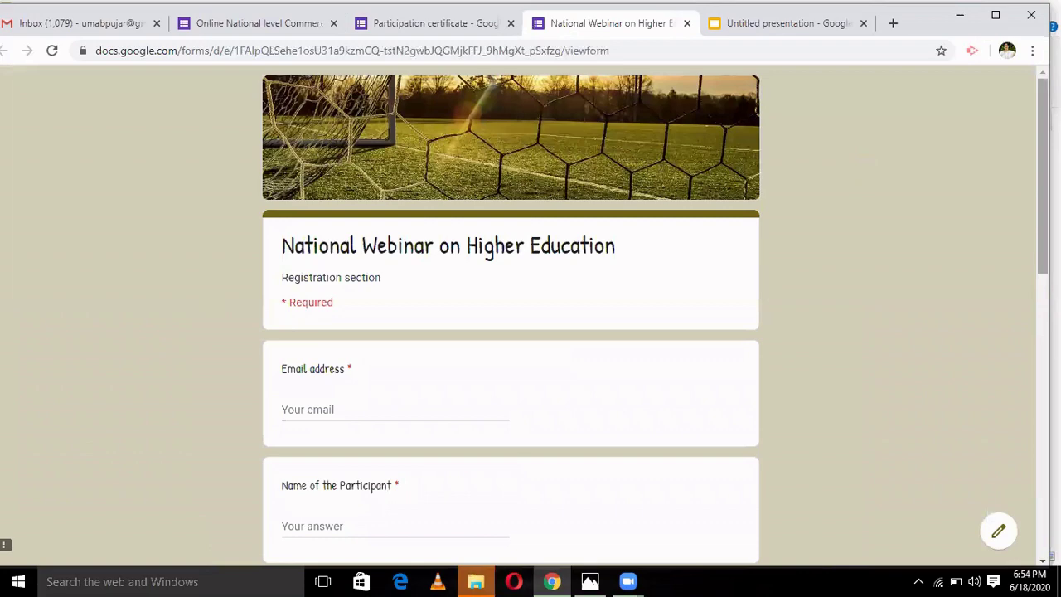
{"action": "scroll", "coordinate": [510, 315], "scroll_direction": "down", "scroll_amount": 5}
{"action": "scroll", "coordinate": [1023, 319], "scroll_direction": "down", "scroll_amount": 4}
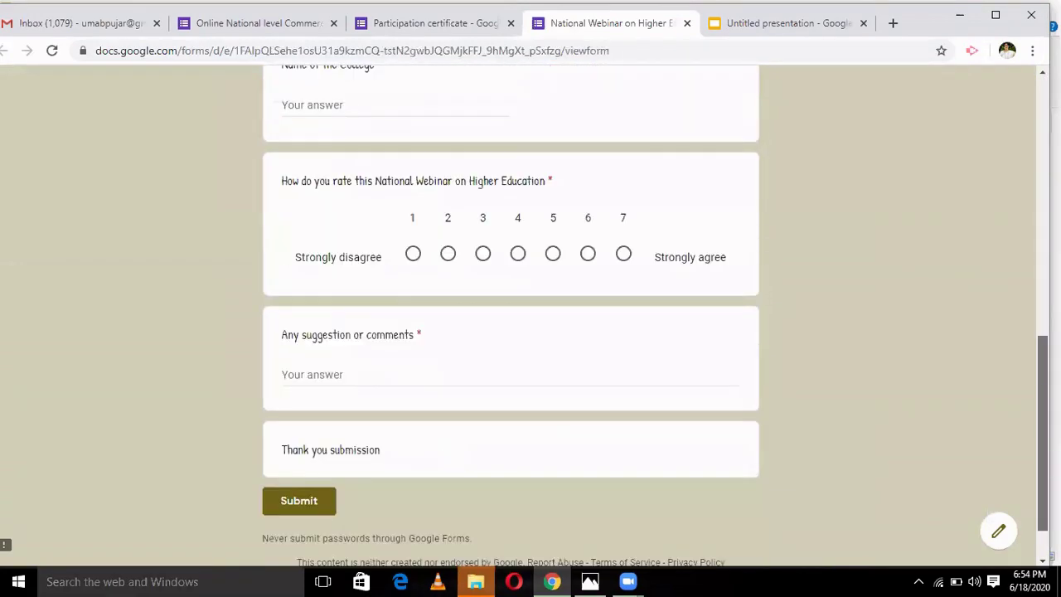
{"action": "scroll", "coordinate": [1023, 320], "scroll_direction": "up", "scroll_amount": 2}
{"action": "scroll", "coordinate": [1014, 160], "scroll_direction": "up", "scroll_amount": 8}
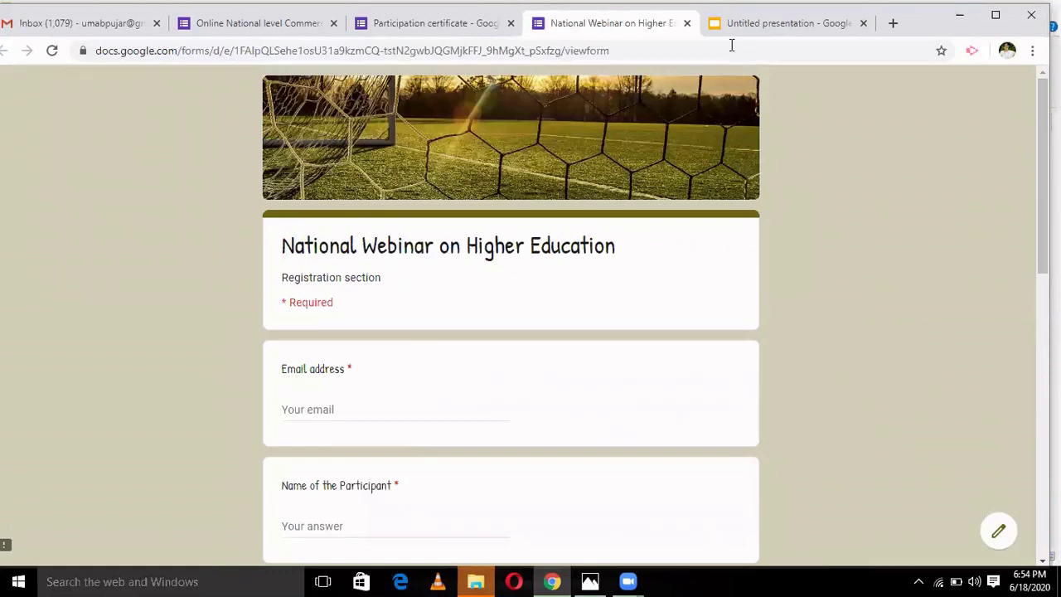
{"action": "left_click", "coordinate": [686, 23]}
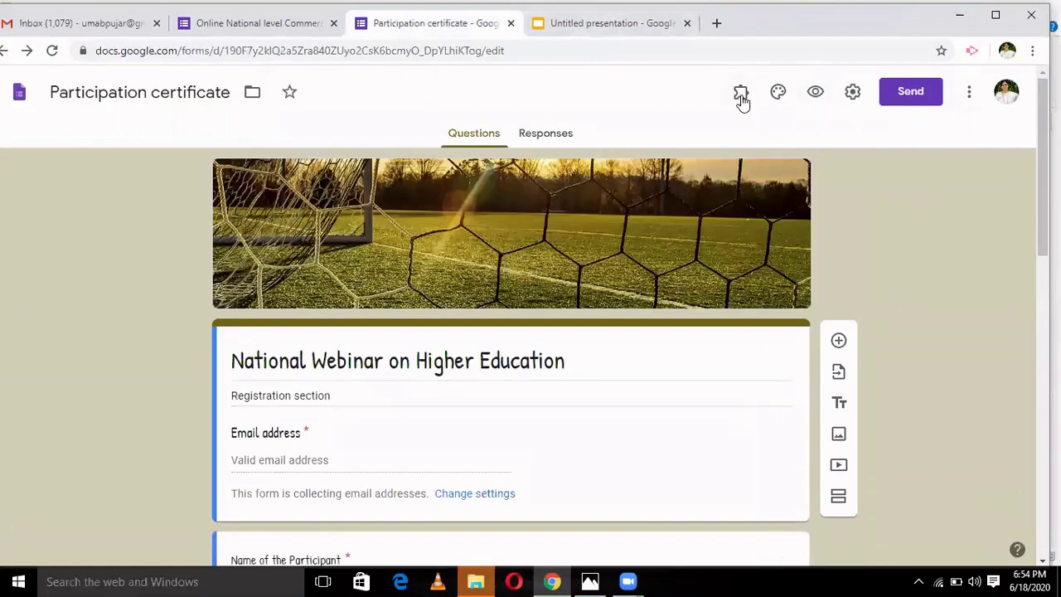
- Launch the Certify'em add-on and show its controls panel
{"action": "left_click", "coordinate": [741, 98]}
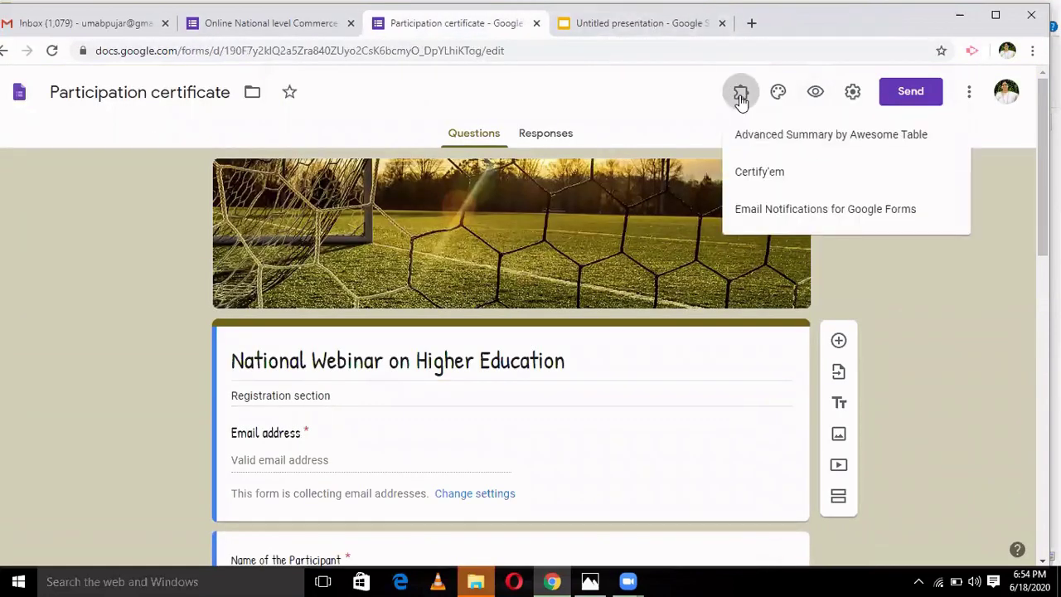
{"action": "left_click", "coordinate": [759, 175]}
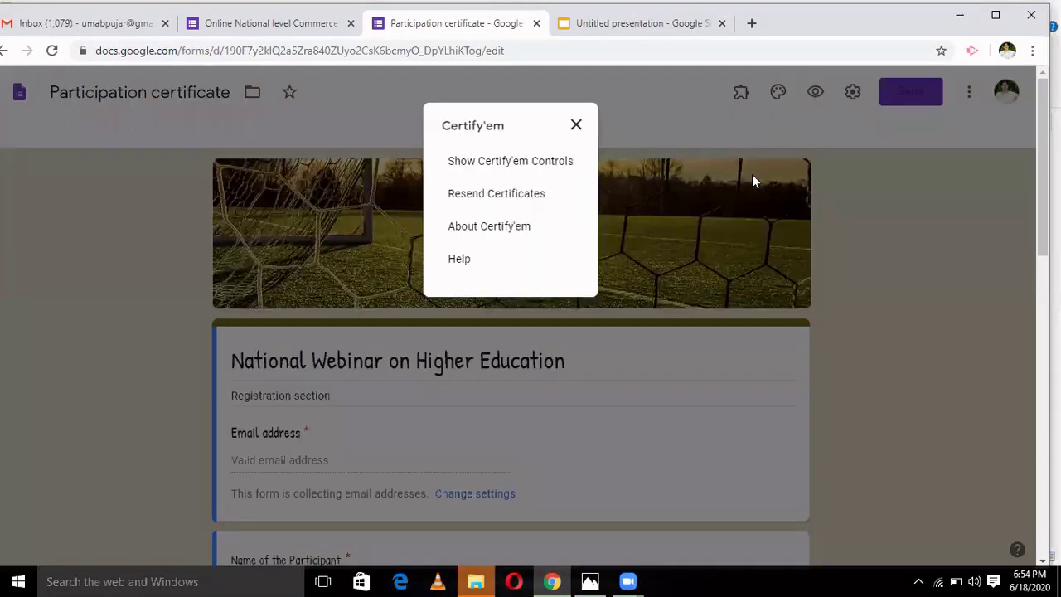
{"action": "left_click", "coordinate": [514, 163]}
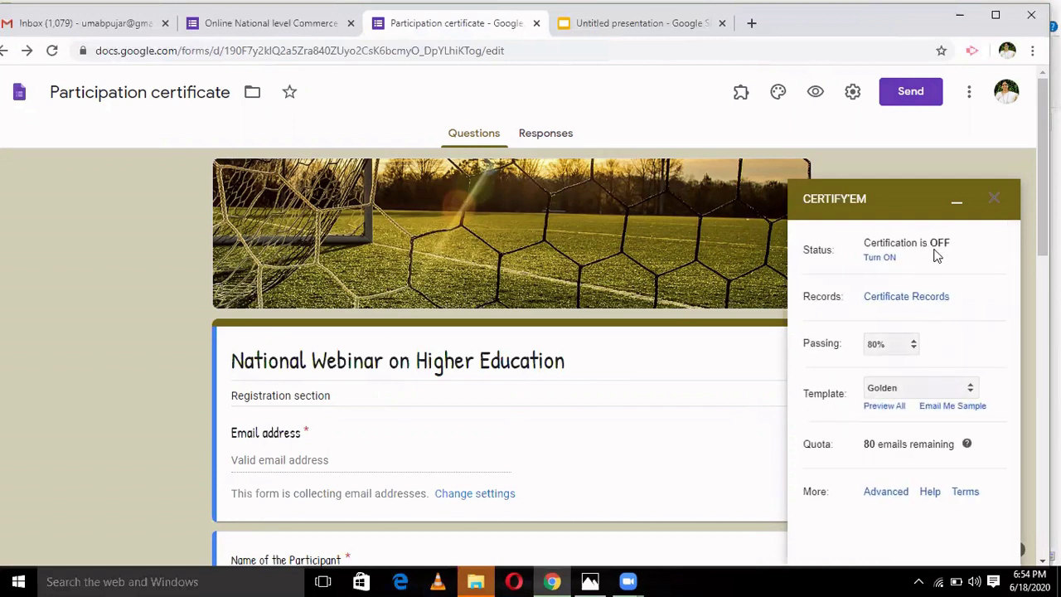
- Set the Certify'em passing score to 0%, turn certification ON, and choose a custom template
{"action": "left_click", "coordinate": [913, 346]}
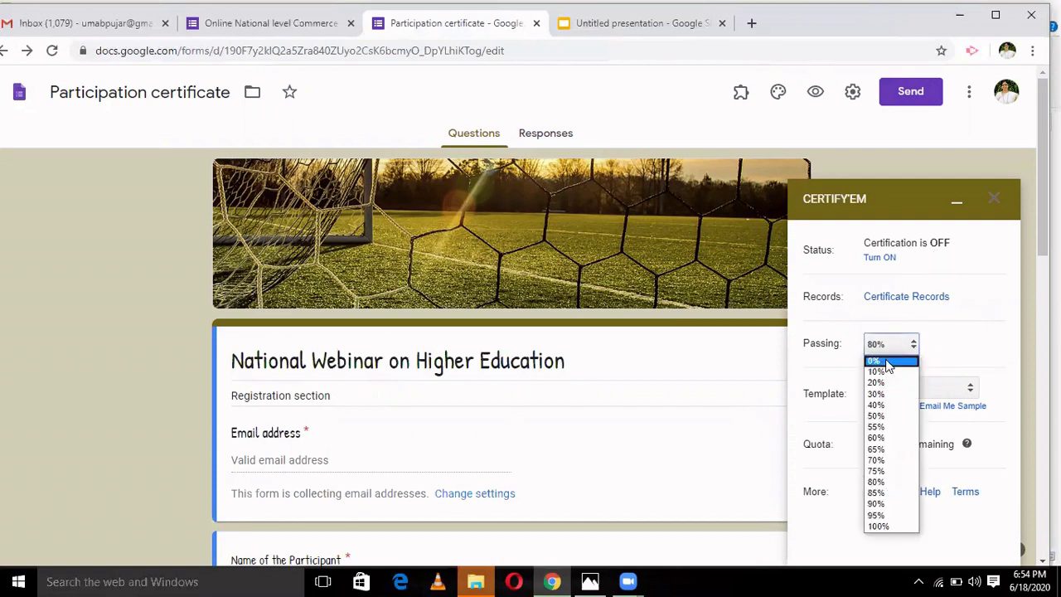
{"action": "left_click", "coordinate": [885, 361]}
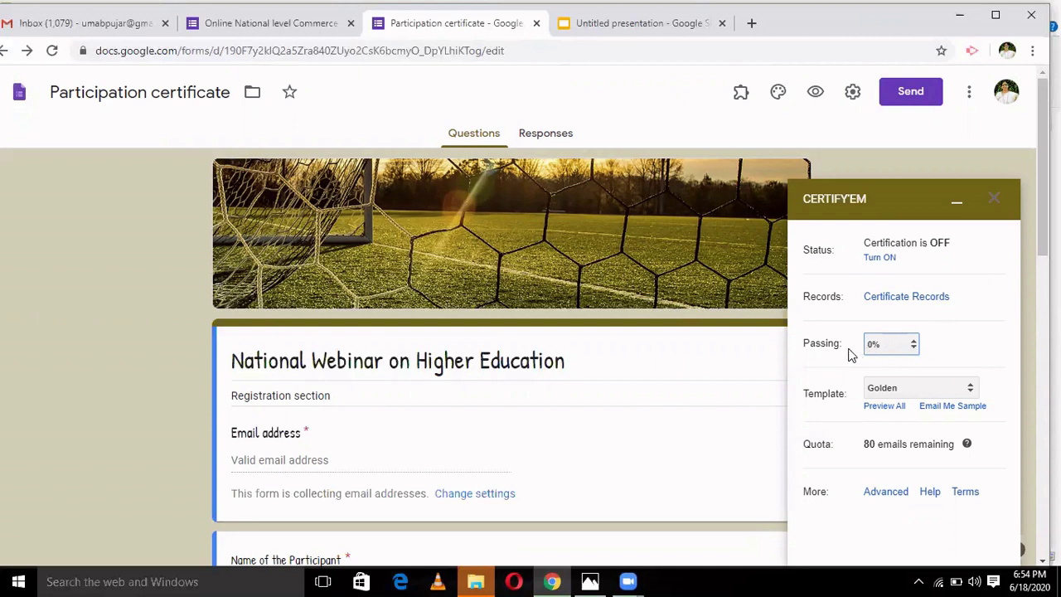
{"action": "left_click", "coordinate": [915, 344]}
{"action": "left_click", "coordinate": [882, 258]}
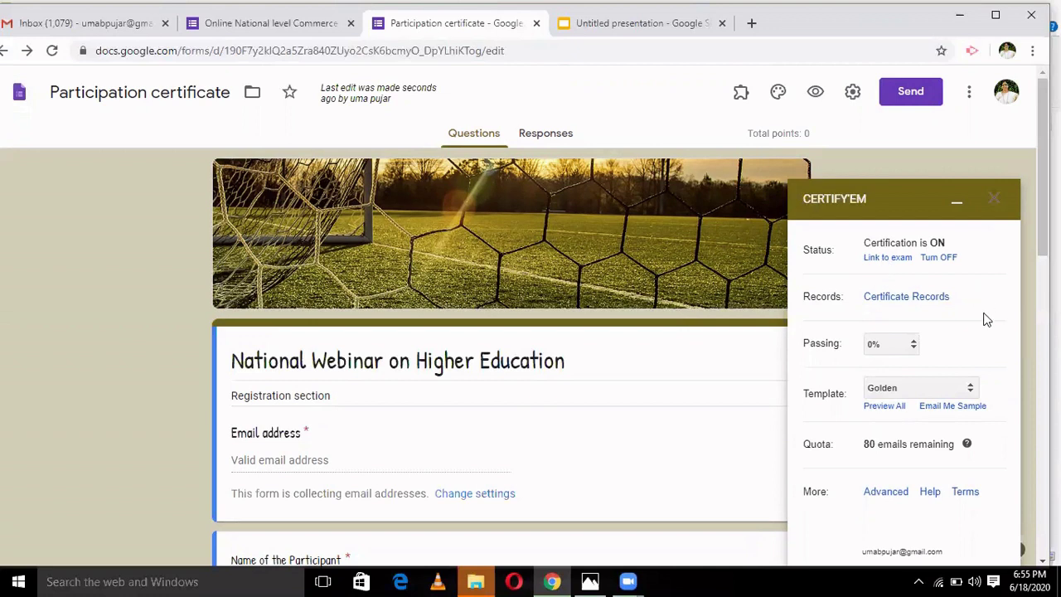
{"action": "left_click", "coordinate": [970, 390]}
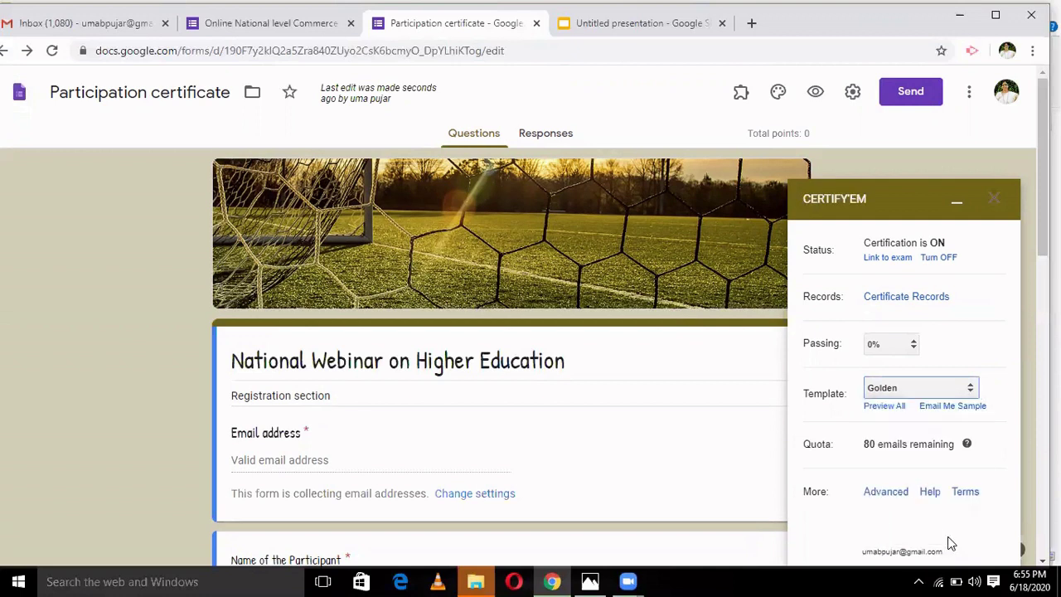
{"action": "left_click", "coordinate": [951, 543]}
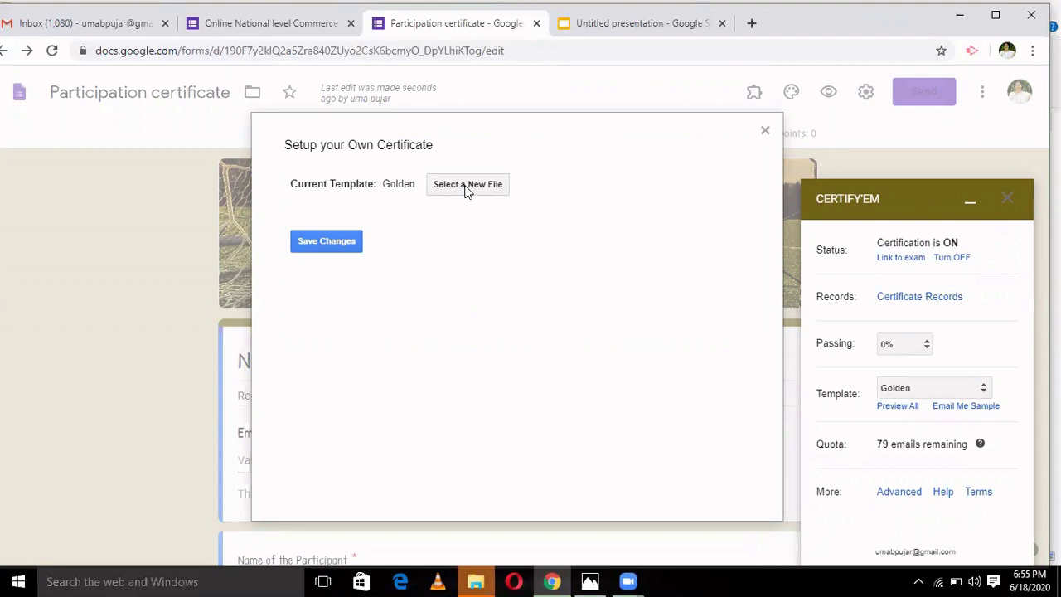
- Pick the first Untitled presentation as the certificate template and save the changes
{"action": "left_click", "coordinate": [466, 184]}
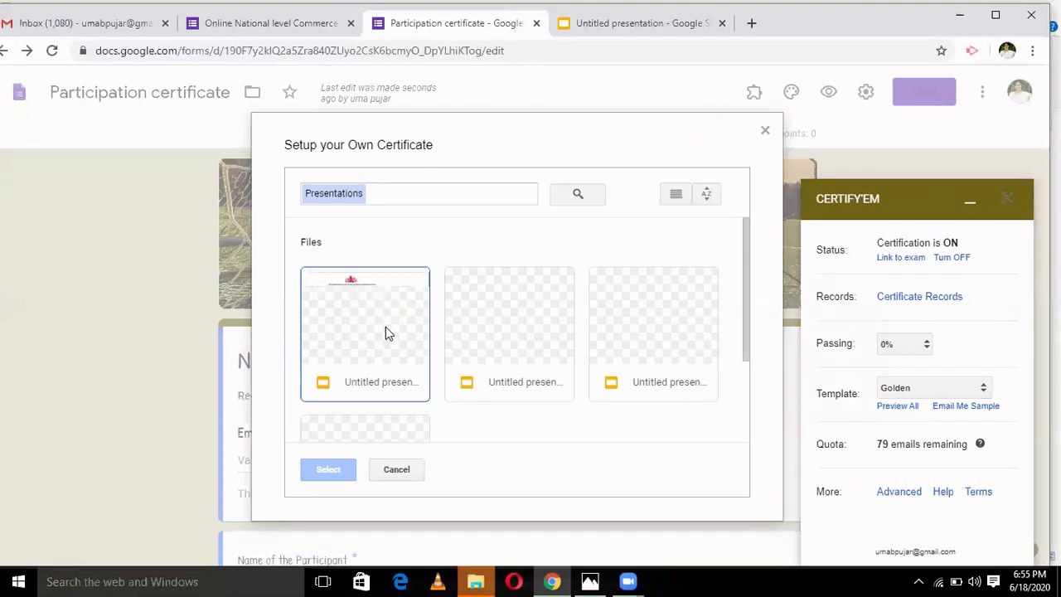
{"action": "left_click", "coordinate": [334, 327]}
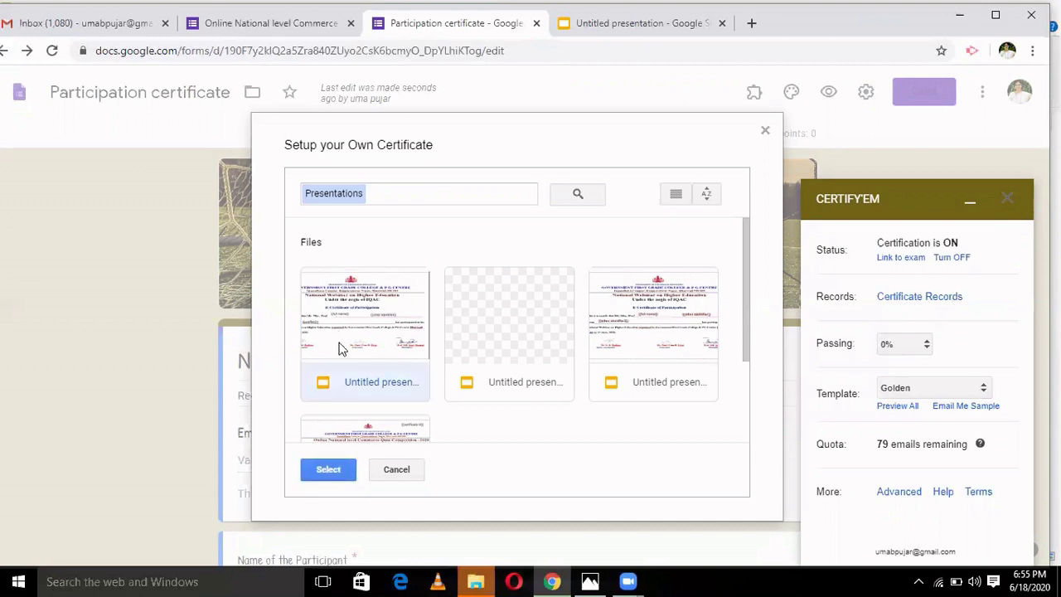
{"action": "double_click", "coordinate": [340, 348]}
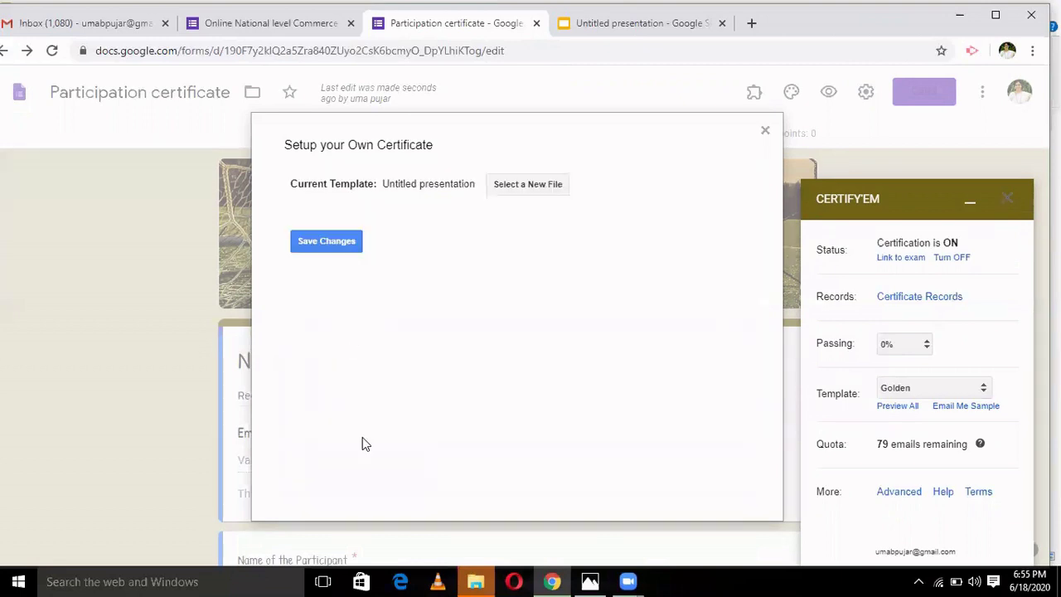
{"action": "left_click", "coordinate": [349, 245]}
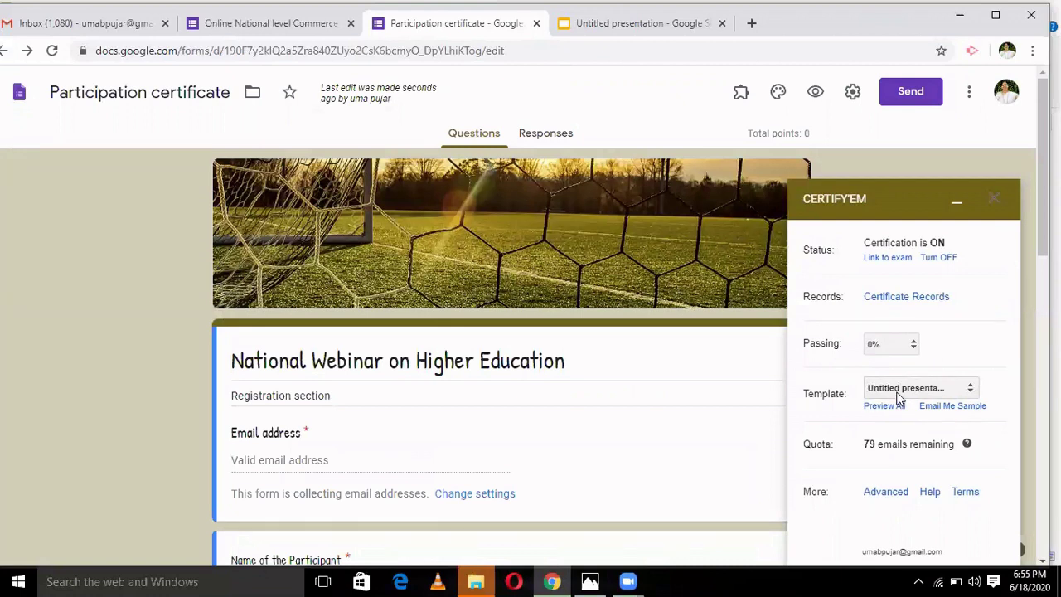
{"action": "left_click", "coordinate": [885, 492]}
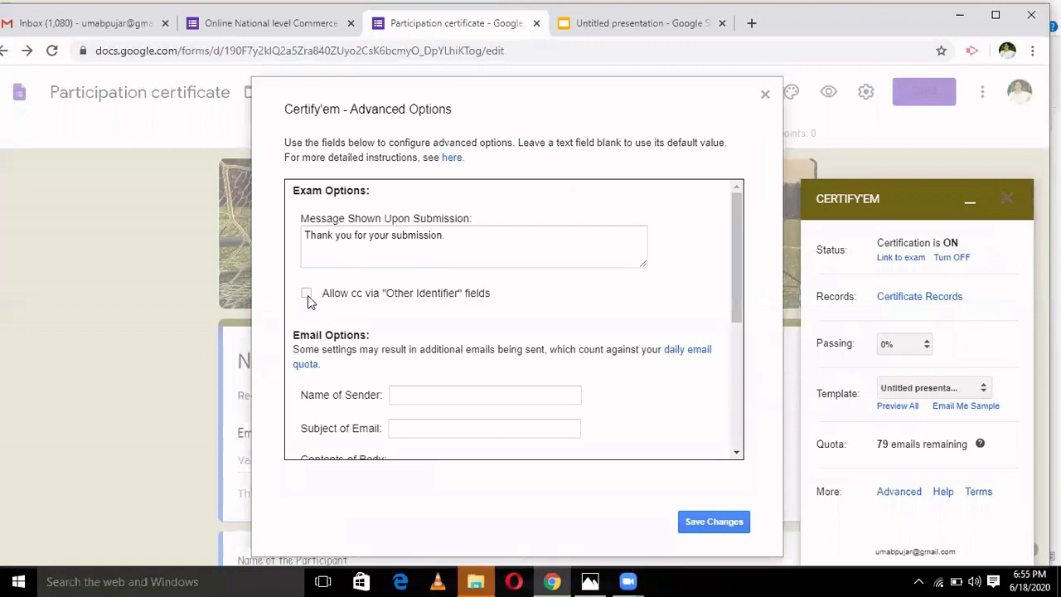
{"action": "left_click", "coordinate": [307, 297]}
{"action": "key", "text": "Return"}
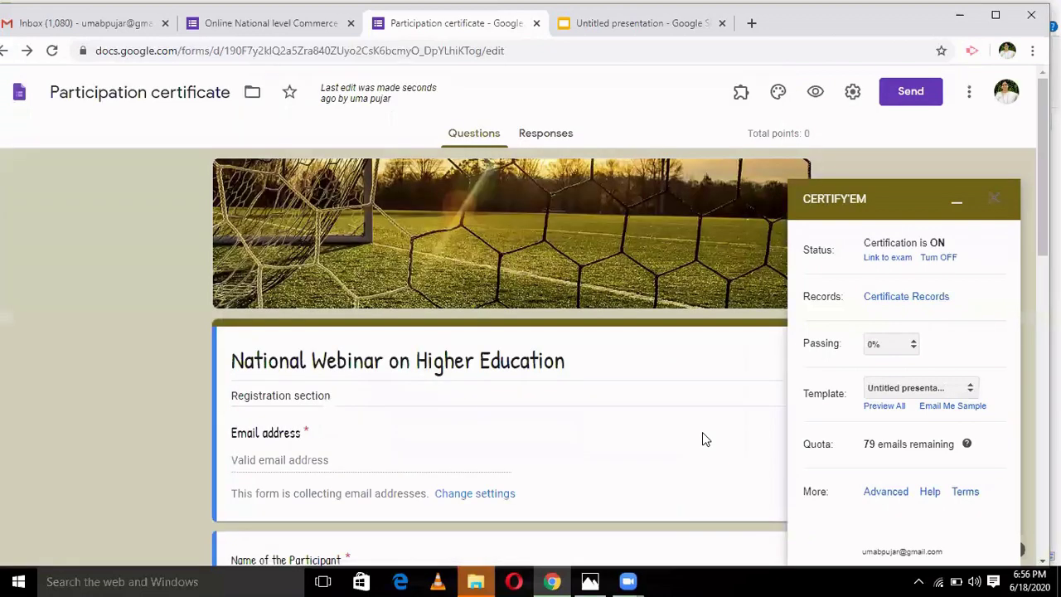
{"action": "left_click", "coordinate": [993, 204]}
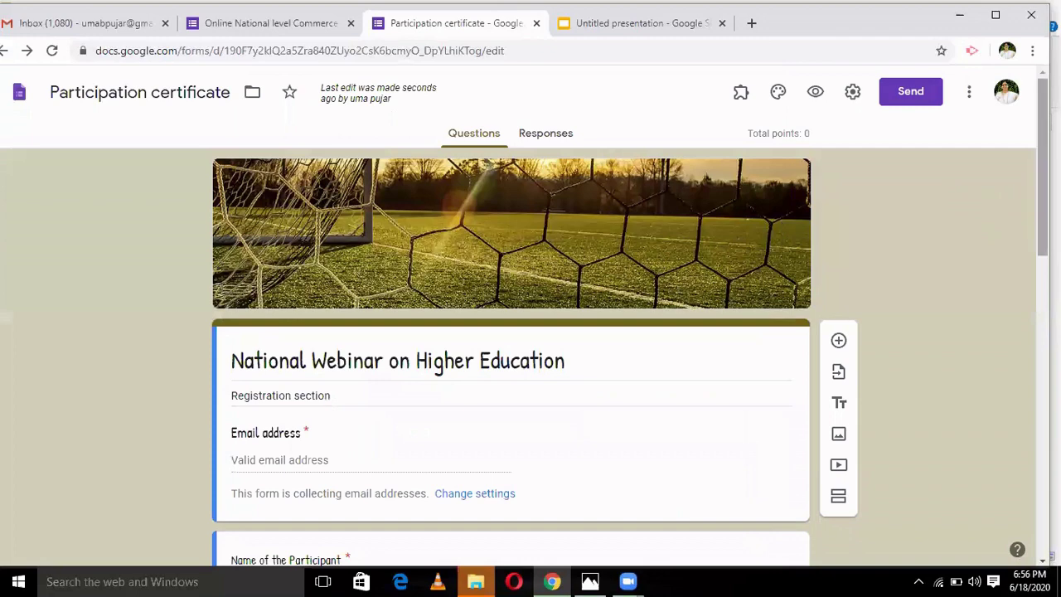
{"action": "scroll", "coordinate": [518, 315], "scroll_direction": "down", "scroll_amount": 5}
{"action": "scroll", "coordinate": [518, 315], "scroll_direction": "up", "scroll_amount": 5}
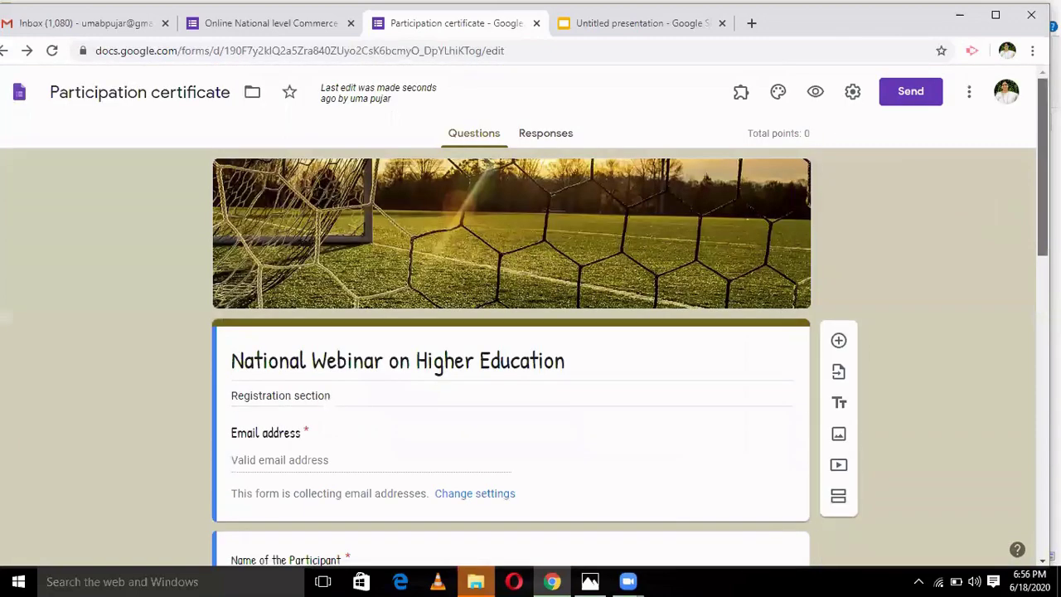
- Email the form to your own Gmail address with the form included in the message
{"action": "left_click", "coordinate": [910, 92]}
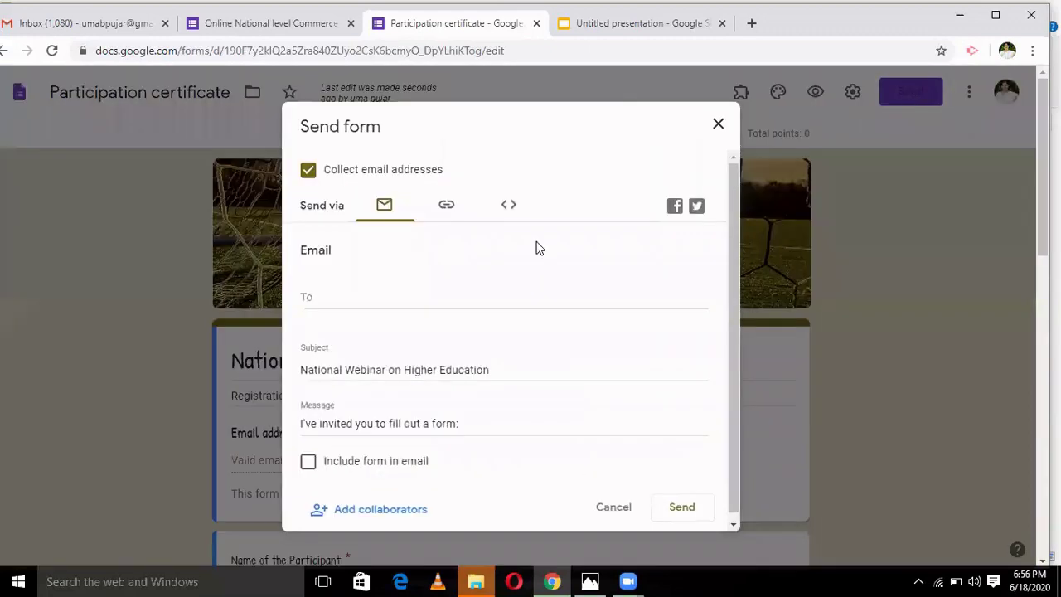
{"action": "left_click", "coordinate": [355, 300]}
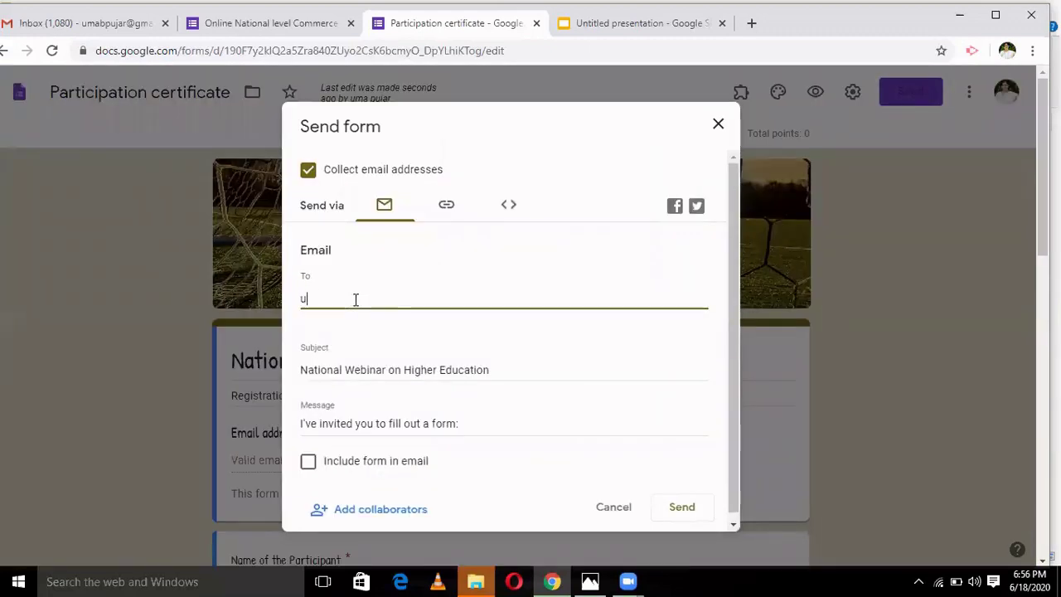
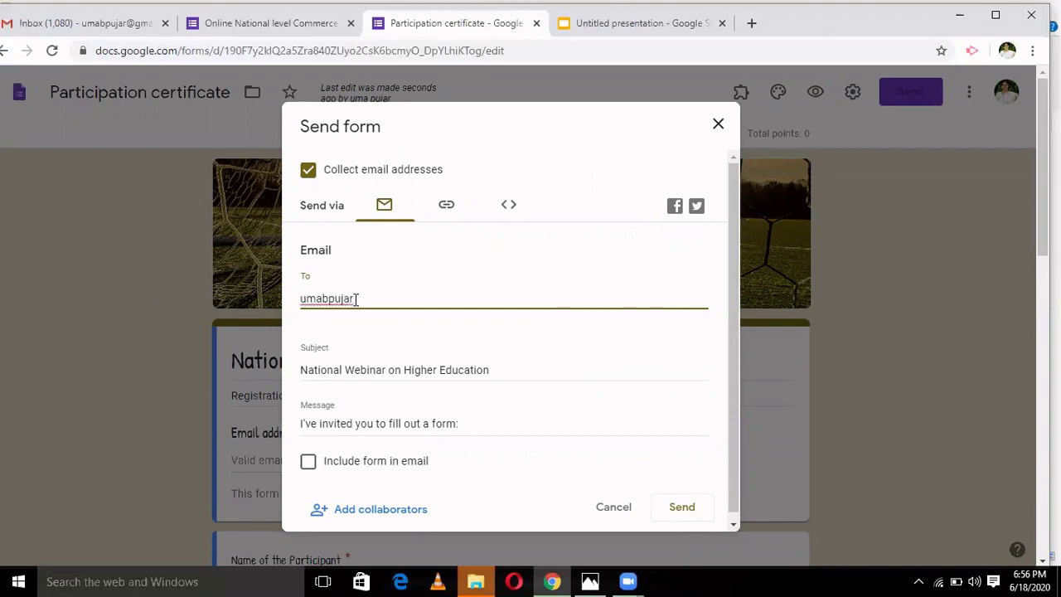
{"action": "left_click", "coordinate": [307, 461]}
{"action": "key", "text": "Tab"}
{"action": "key", "text": "Tab"}
{"action": "key", "text": "Tab"}
{"action": "key", "text": "Return"}
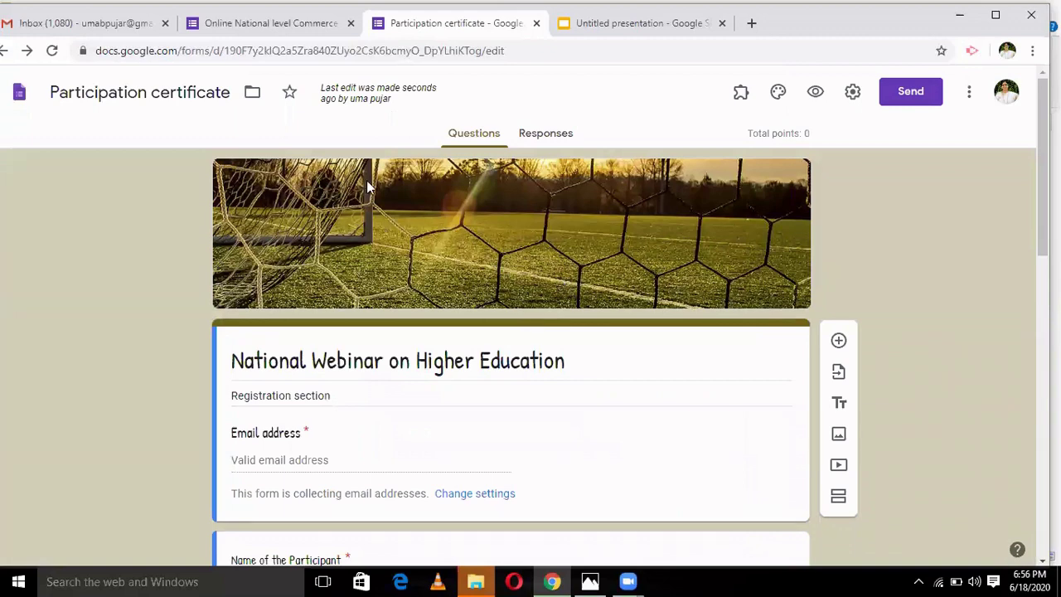
- Open the National Webinar on Higher Education invitation in Gmail and launch the live form
{"action": "left_click", "coordinate": [100, 28]}
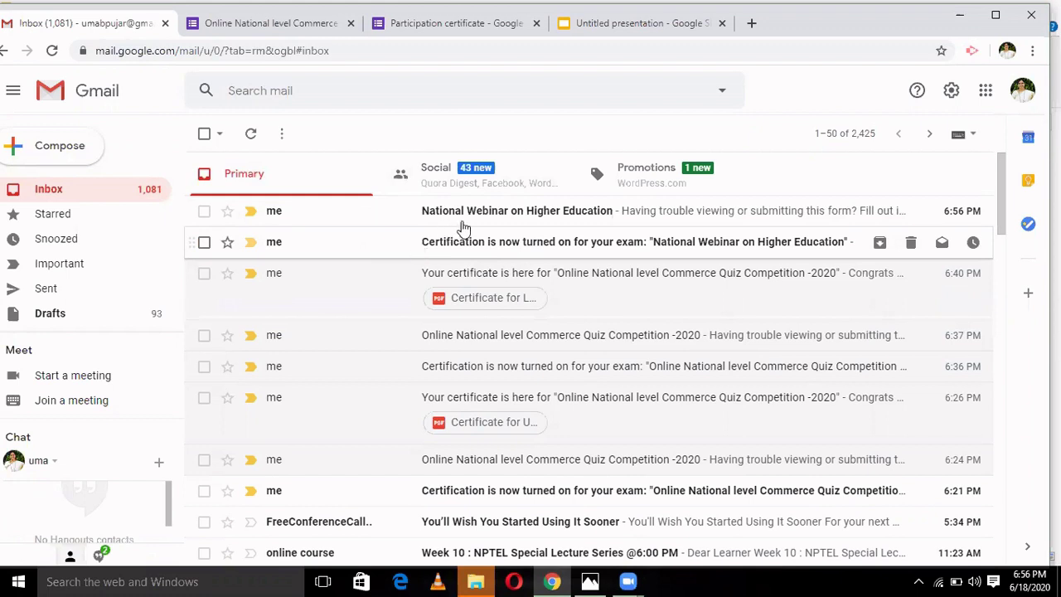
{"action": "left_click", "coordinate": [474, 213]}
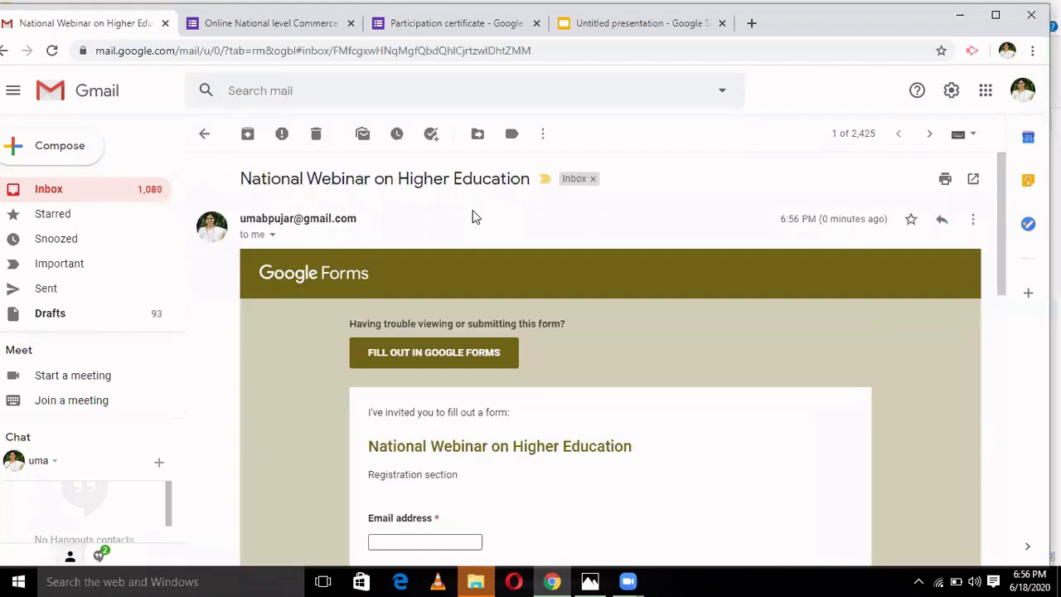
{"action": "left_click", "coordinate": [454, 356]}
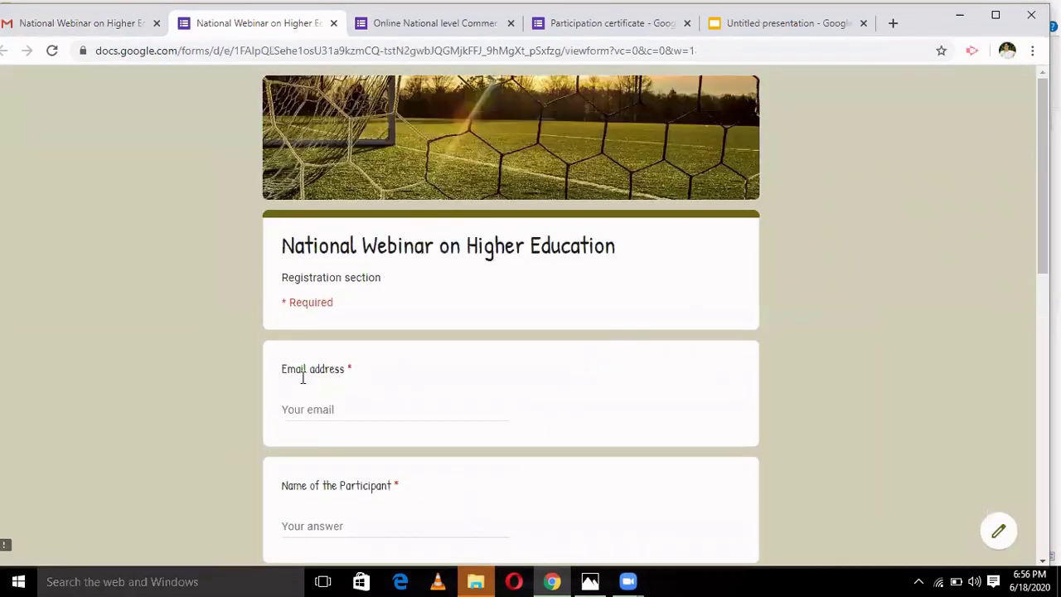
- Fill in the email address and the participant's name, prefixed with the title 'Dr.'
{"action": "left_click", "coordinate": [305, 408]}
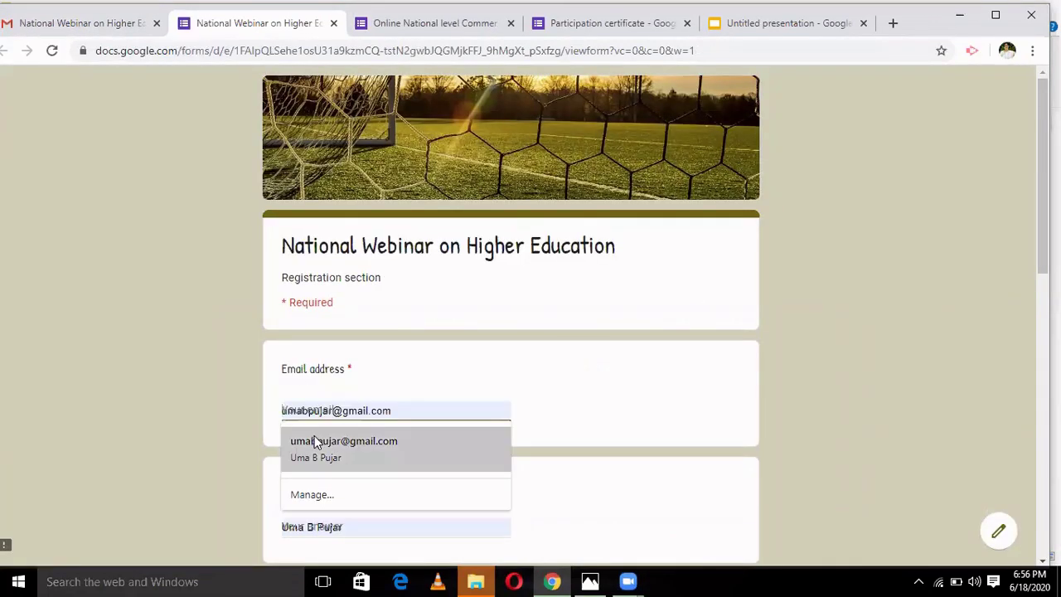
{"action": "left_click", "coordinate": [315, 442]}
{"action": "scroll", "coordinate": [760, 301], "scroll_direction": "down", "scroll_amount": 1}
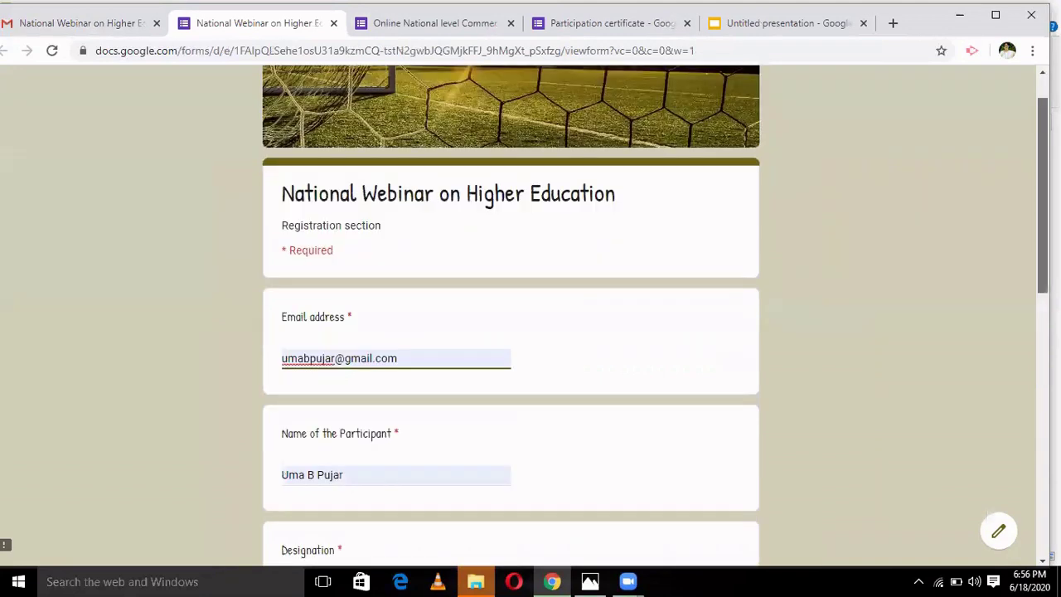
{"action": "scroll", "coordinate": [510, 315], "scroll_direction": "down", "scroll_amount": 3}
{"action": "left_click", "coordinate": [369, 318]}
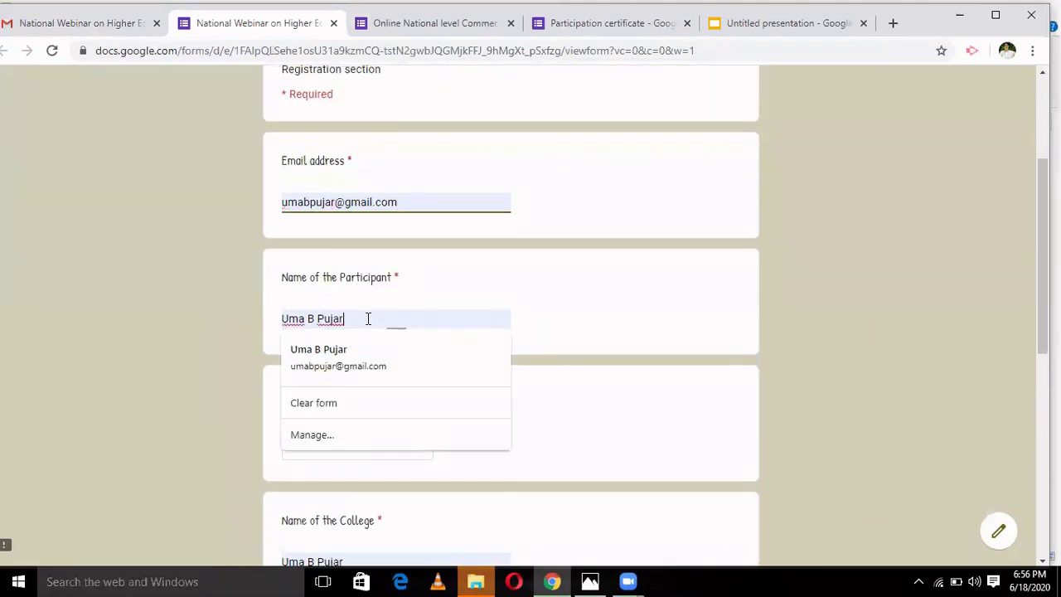
{"action": "key", "text": "BackSpace"}
{"action": "key", "text": "BackSpace"}
{"action": "key", "text": "BackSpace"}
{"action": "key", "text": "BackSpace"}
{"action": "key", "text": "BackSpace"}
{"action": "key", "text": "BackSpace"}
{"action": "key", "text": "BackSpace"}
{"action": "key", "text": "BackSpace"}
{"action": "key", "text": "BackSpace"}
{"action": "key", "text": "BackSpace"}
{"action": "key", "text": "BackSpace"}
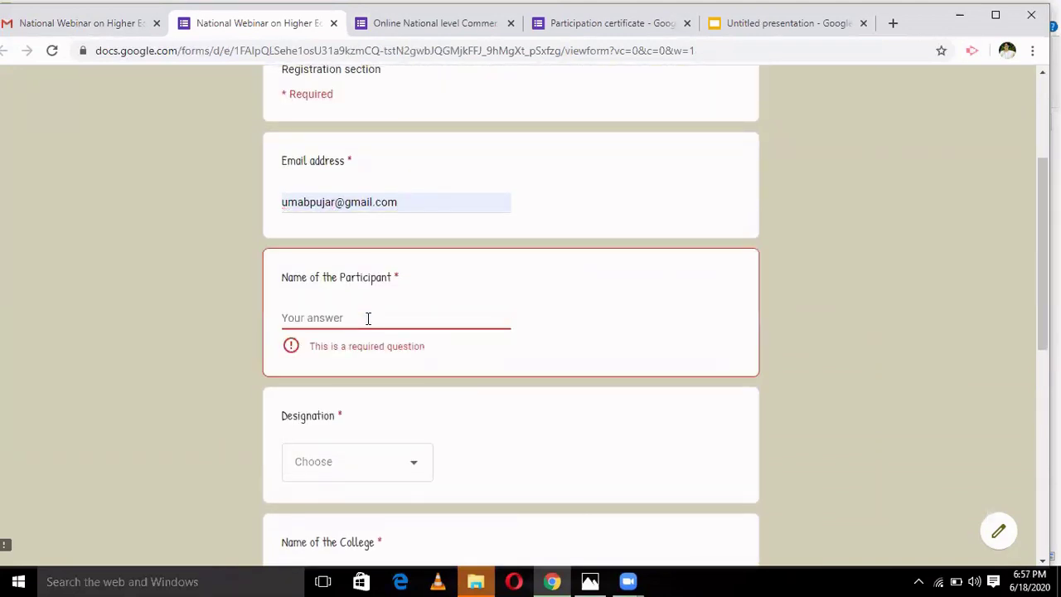
{"action": "type", "text": "Aditya"}
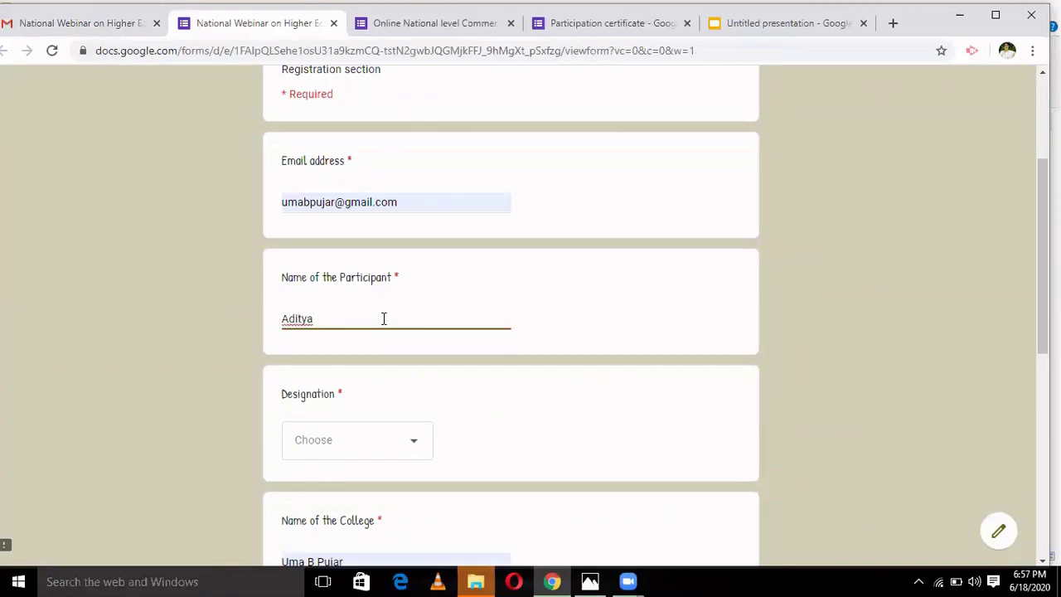
{"action": "left_click", "coordinate": [414, 446]}
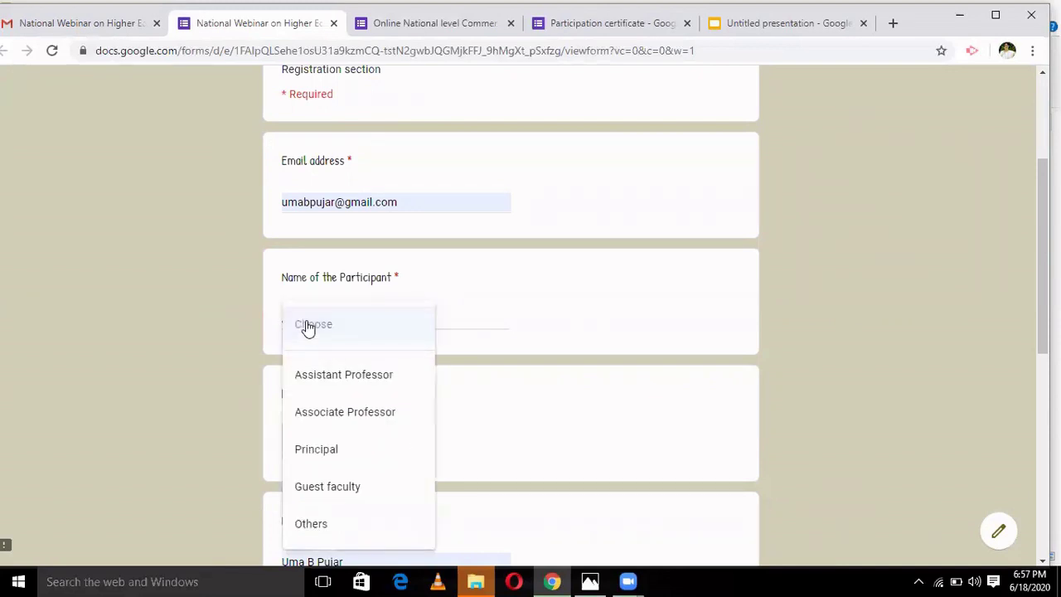
{"action": "left_click", "coordinate": [476, 309]}
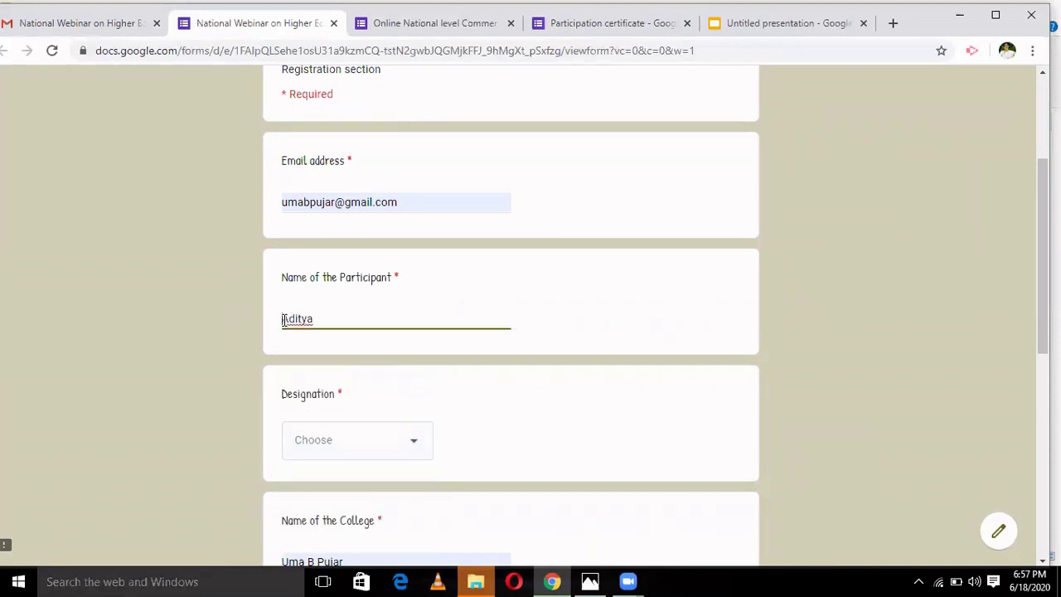
{"action": "left_click", "coordinate": [284, 320]}
{"action": "type", "text": "Dr."}
- Choose Associate Professor as designation and enter 'ABCXYZ College, Dharwad' as the college
{"action": "left_click", "coordinate": [421, 445]}
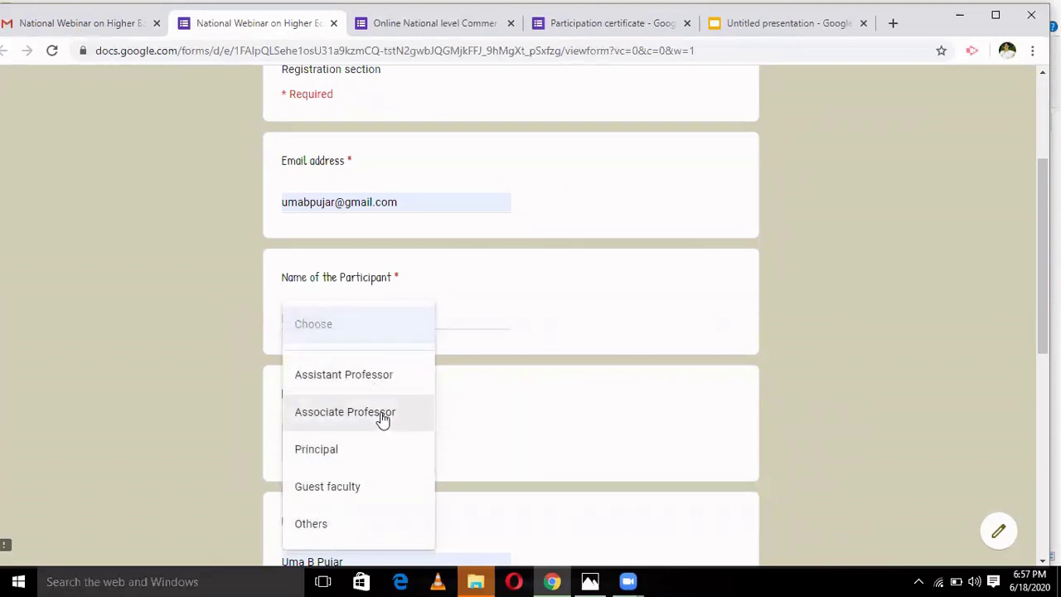
{"action": "left_click", "coordinate": [382, 417]}
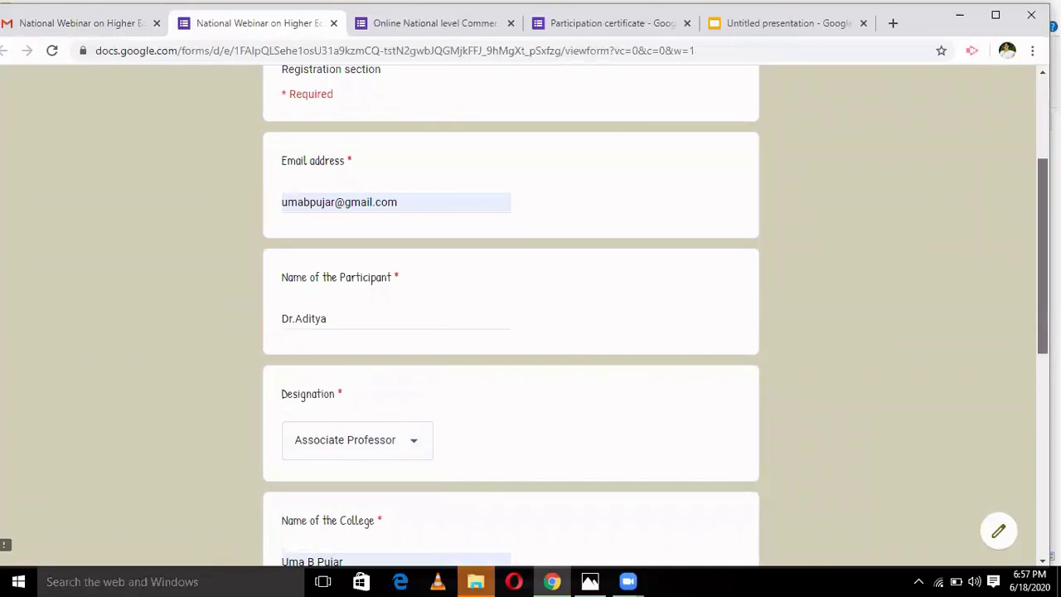
{"action": "left_click_drag", "start_coordinate": [1041, 361], "coordinate": [1041, 456]}
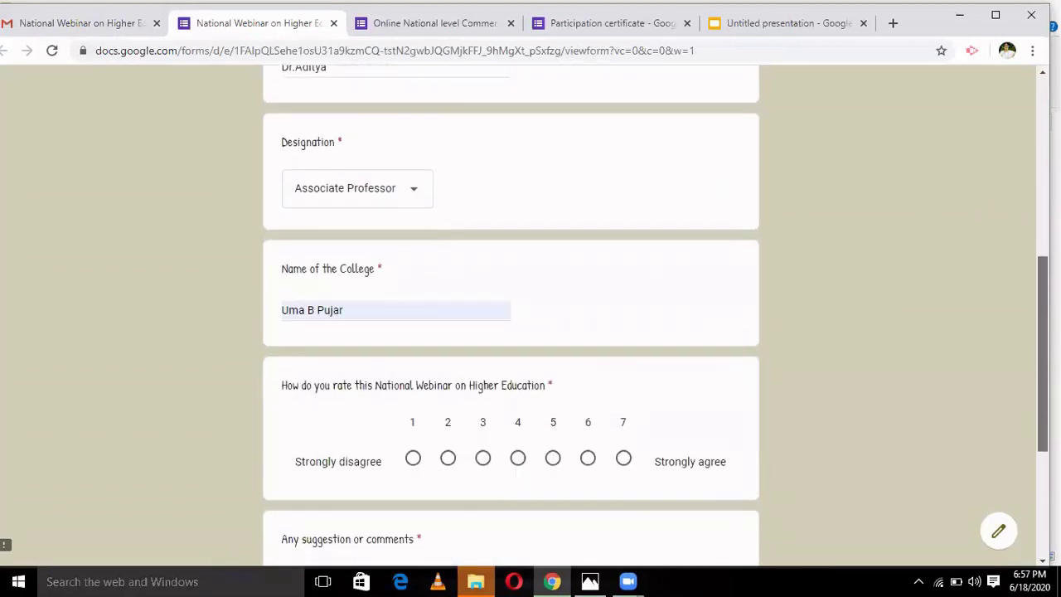
{"action": "left_click", "coordinate": [371, 309]}
{"action": "key", "text": "ctrl+a"}
{"action": "key", "text": "BackSpace"}
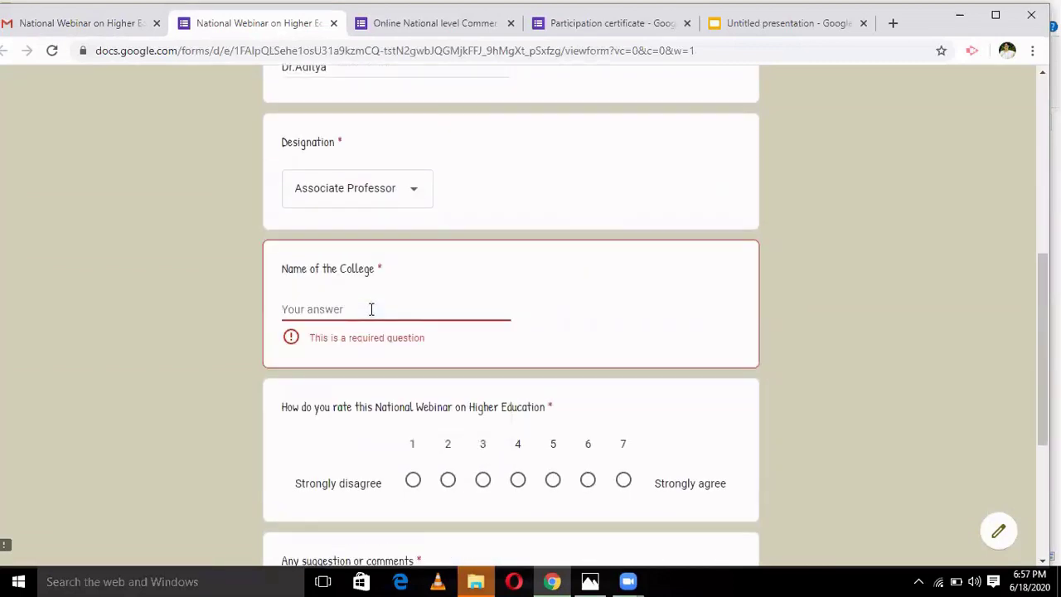
{"action": "type", "text": "ABC"}
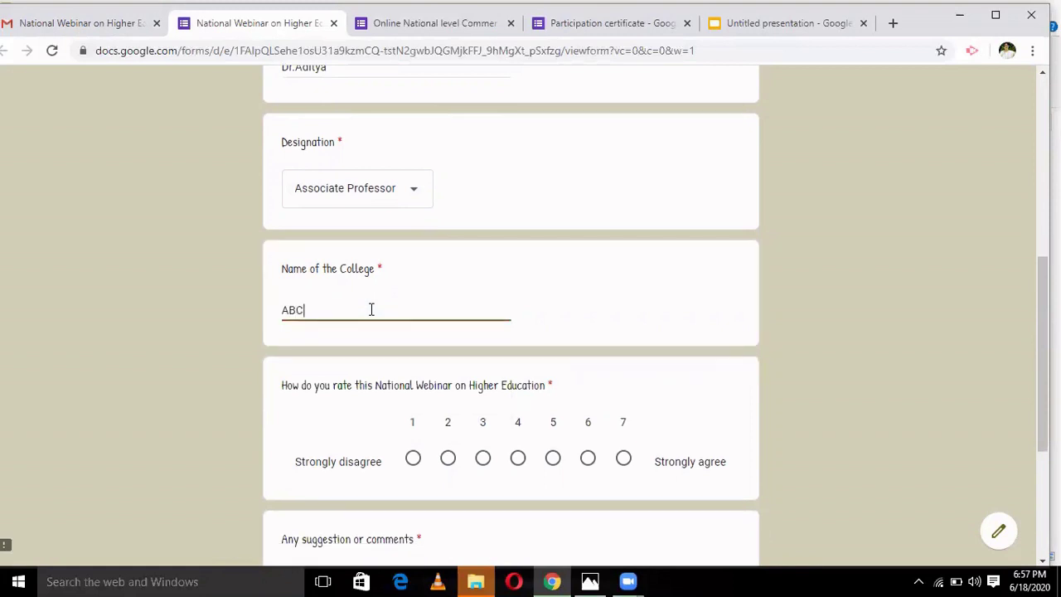
{"action": "type", "text": "XYZ College"}
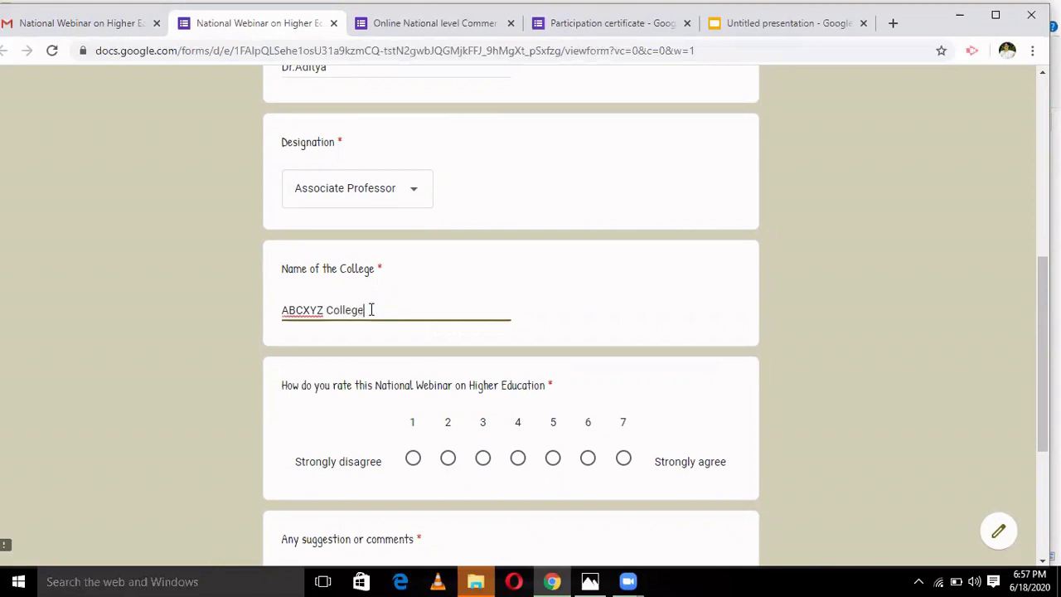
{"action": "type", "text": ", Dharwad"}
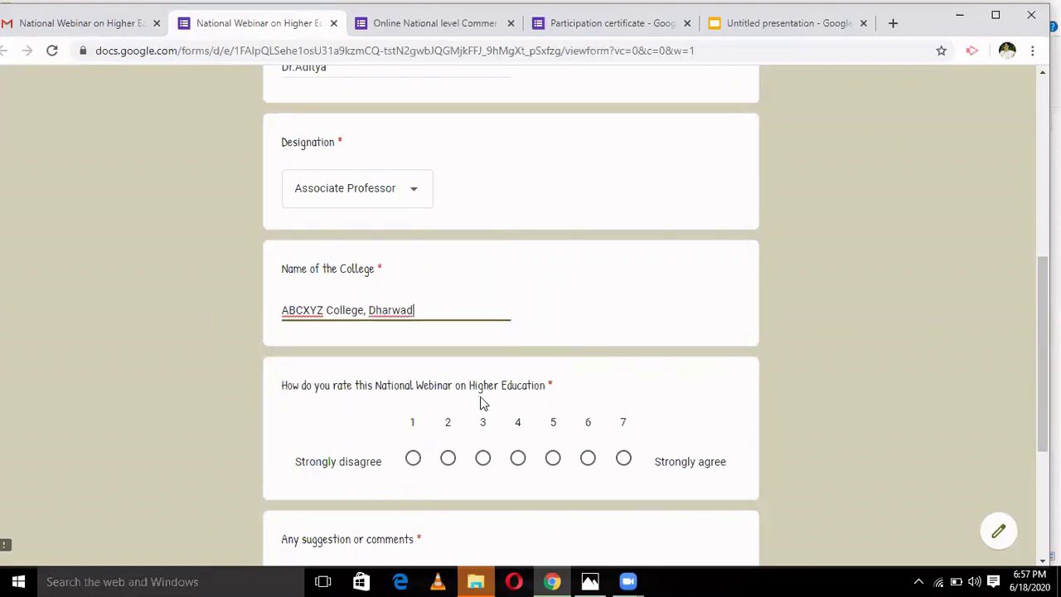
- Rate the webinar 6 out of 7, comment 'NO', and submit the response
{"action": "left_click", "coordinate": [588, 457]}
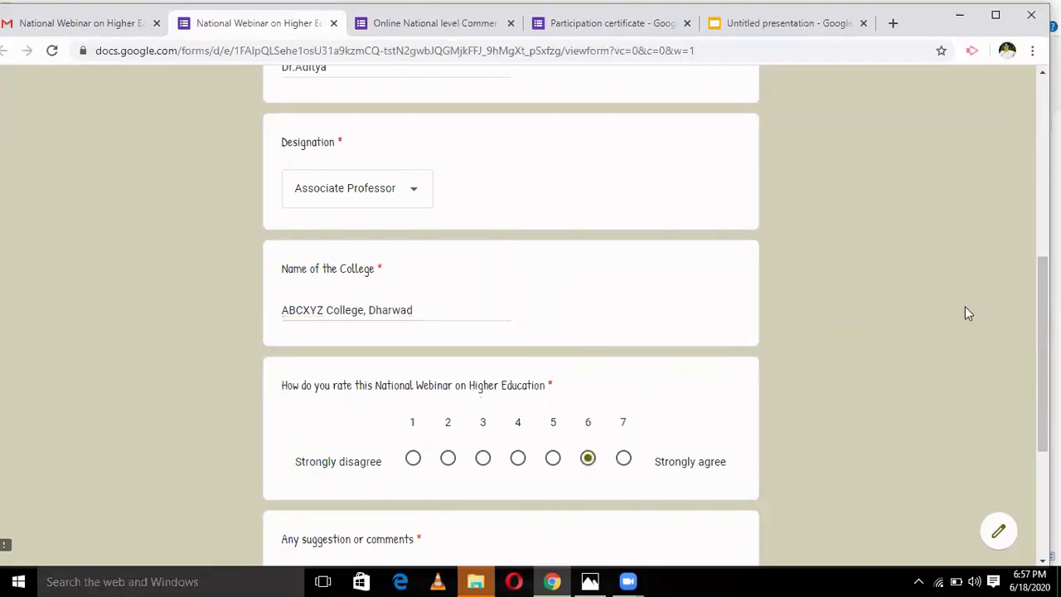
{"action": "scroll", "coordinate": [1033, 390], "scroll_direction": "down", "scroll_amount": 3}
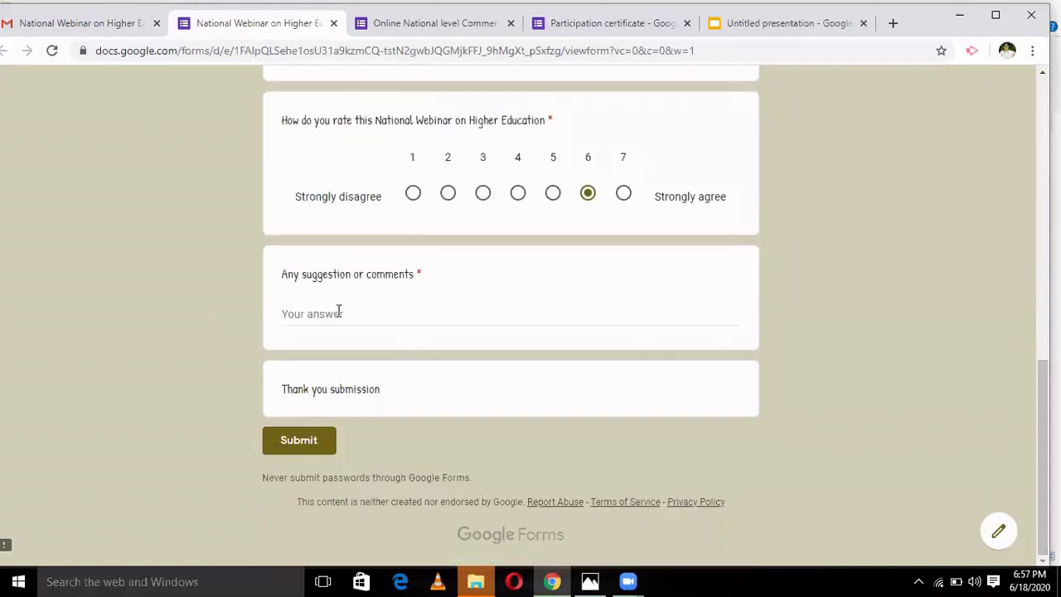
{"action": "left_click", "coordinate": [338, 312]}
{"action": "type", "text": "NO"}
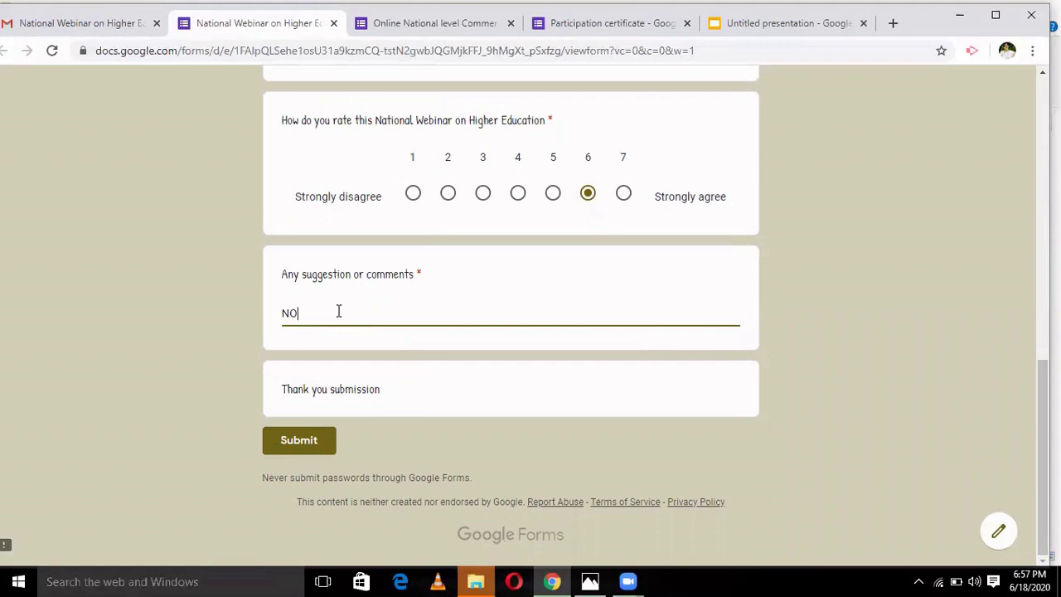
{"action": "left_click", "coordinate": [307, 442]}
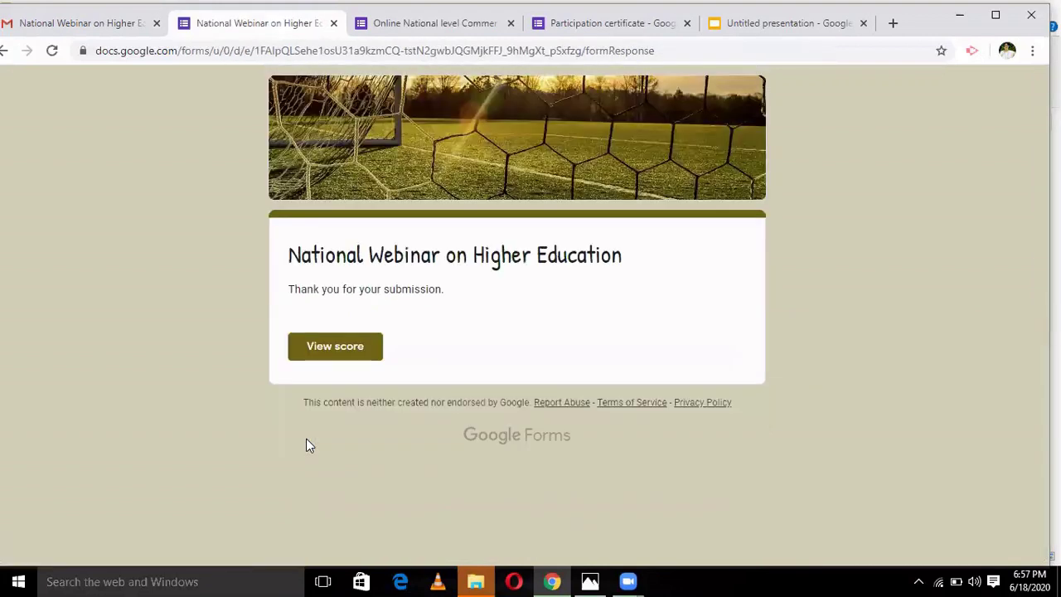
- Check the 0/0 score page, close it, and return to the Gmail invitation
{"action": "left_click", "coordinate": [344, 360]}
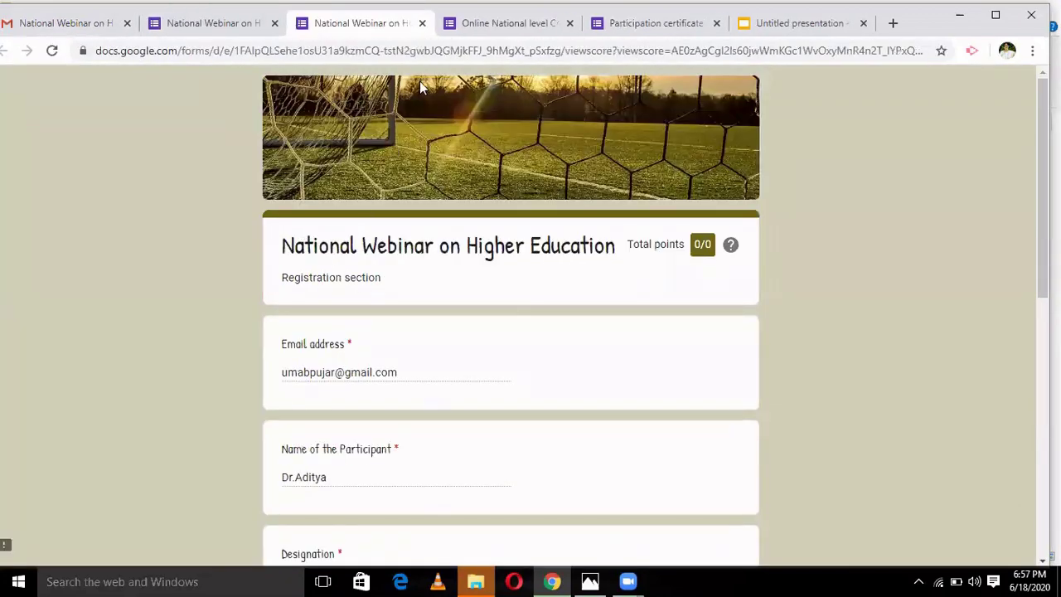
{"action": "left_click", "coordinate": [423, 24]}
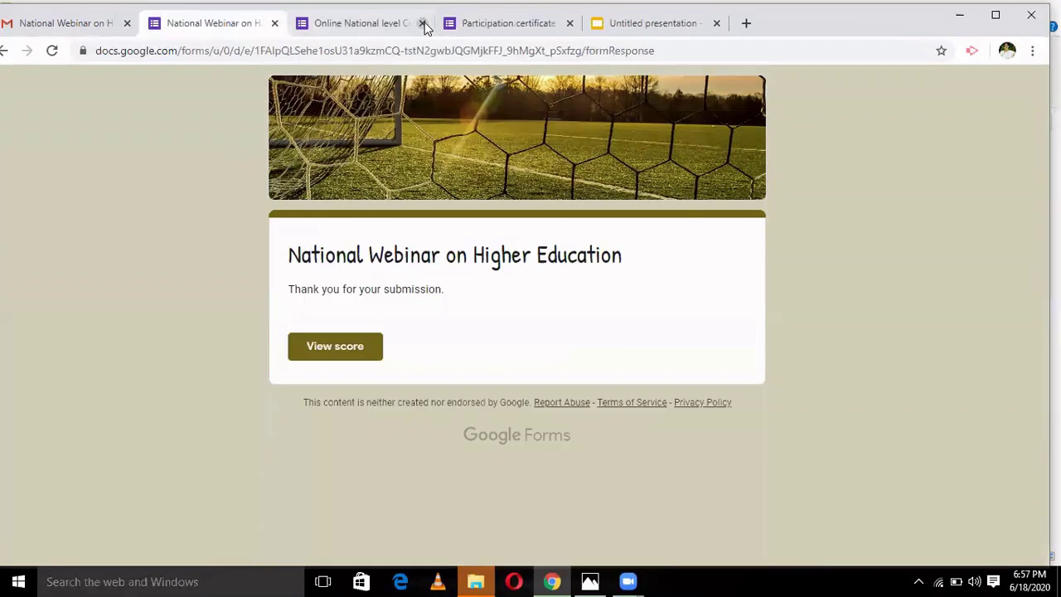
{"action": "left_click", "coordinate": [64, 24]}
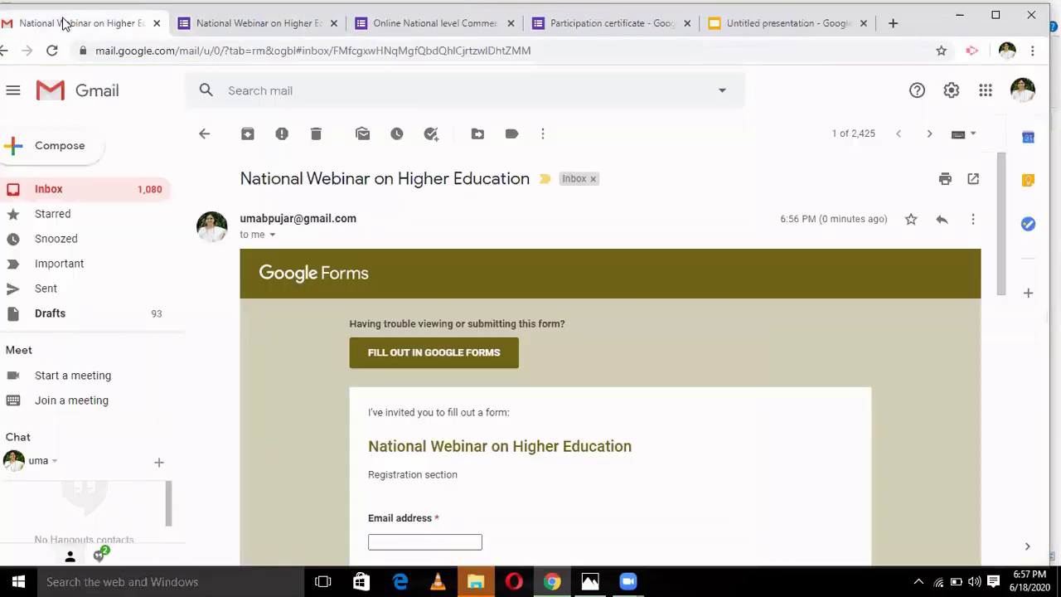
- Refresh the Gmail inbox and open Certify'em's 'Your certificate is here' email for the webinar
{"action": "left_click", "coordinate": [204, 135]}
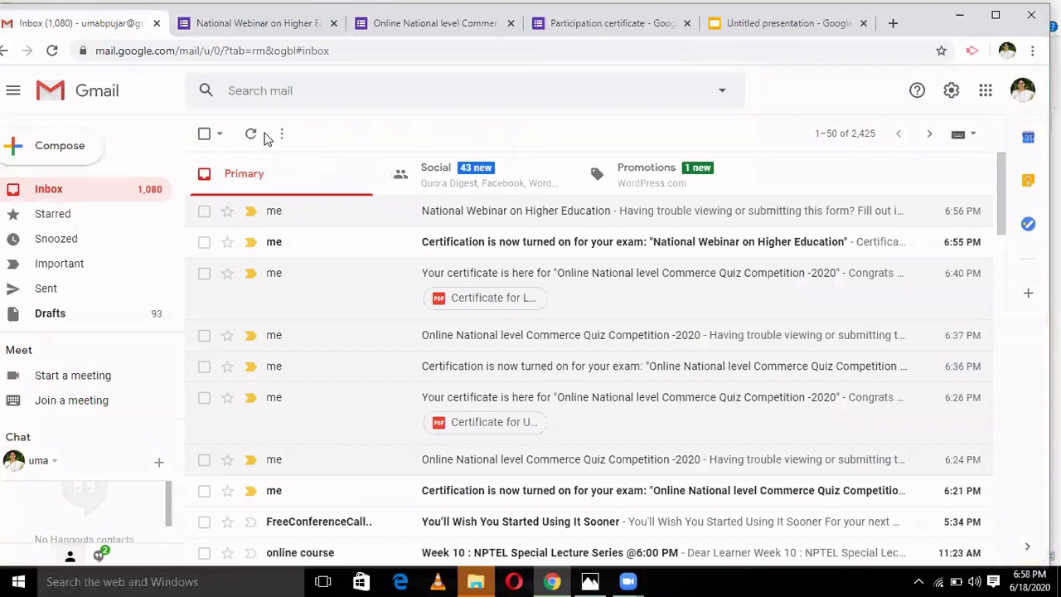
{"action": "left_click", "coordinate": [251, 136]}
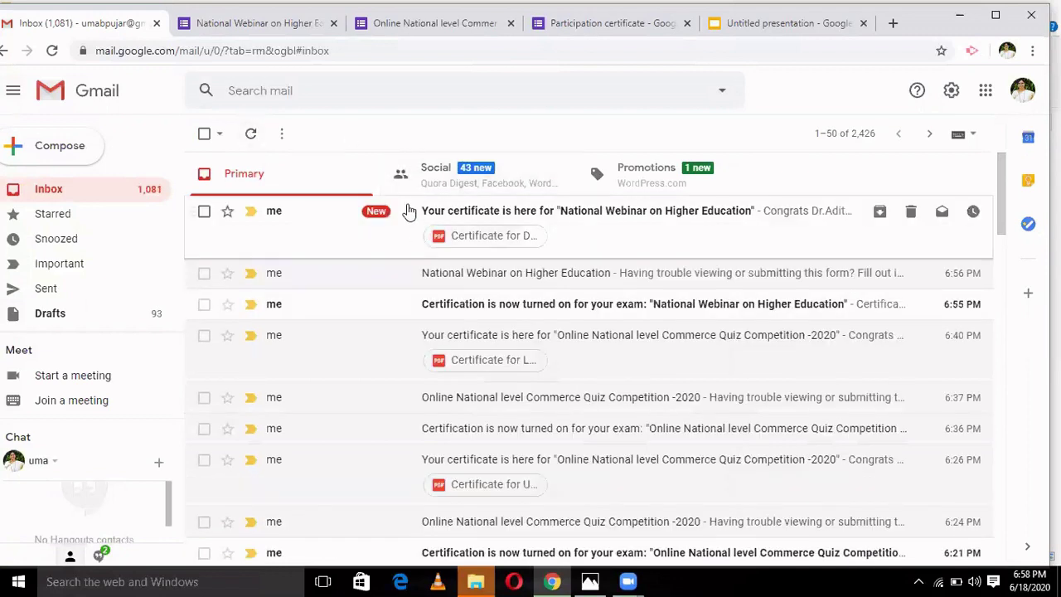
{"action": "left_click", "coordinate": [407, 212]}
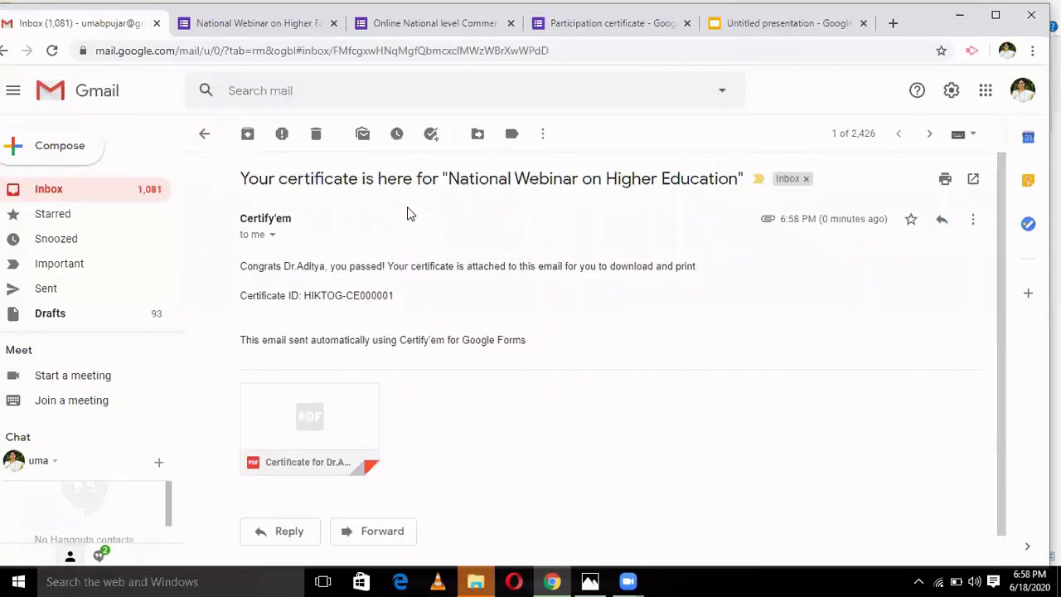
- Preview the attached e-certificate of participation PDF in Gmail's viewer
{"action": "left_click", "coordinate": [318, 420]}
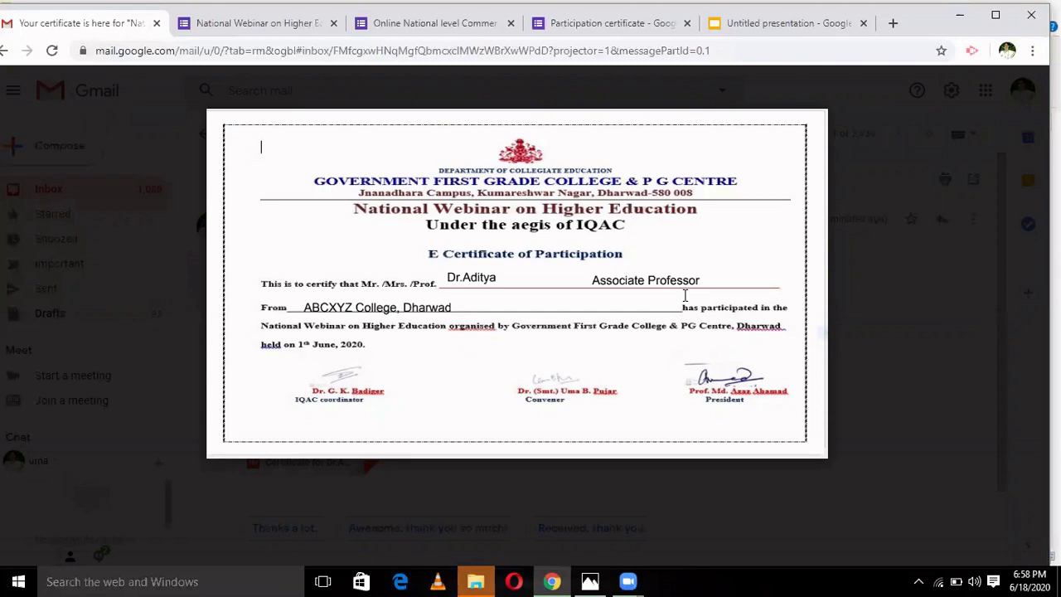
{"action": "mouse_move", "coordinate": [414, 305]}
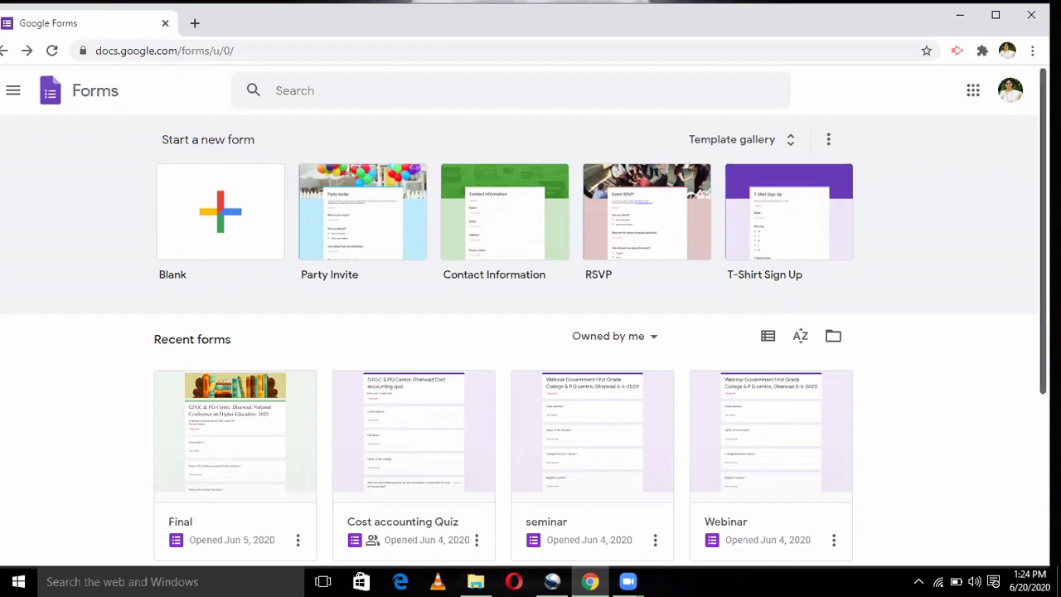
- From Recent forms on the Forms home page, open 'Quiz For teachers on Higher Education' for editing
{"action": "scroll", "coordinate": [1044, 249], "scroll_direction": "down", "scroll_amount": 1}
{"action": "scroll", "coordinate": [530, 332], "scroll_direction": "down", "scroll_amount": 1}
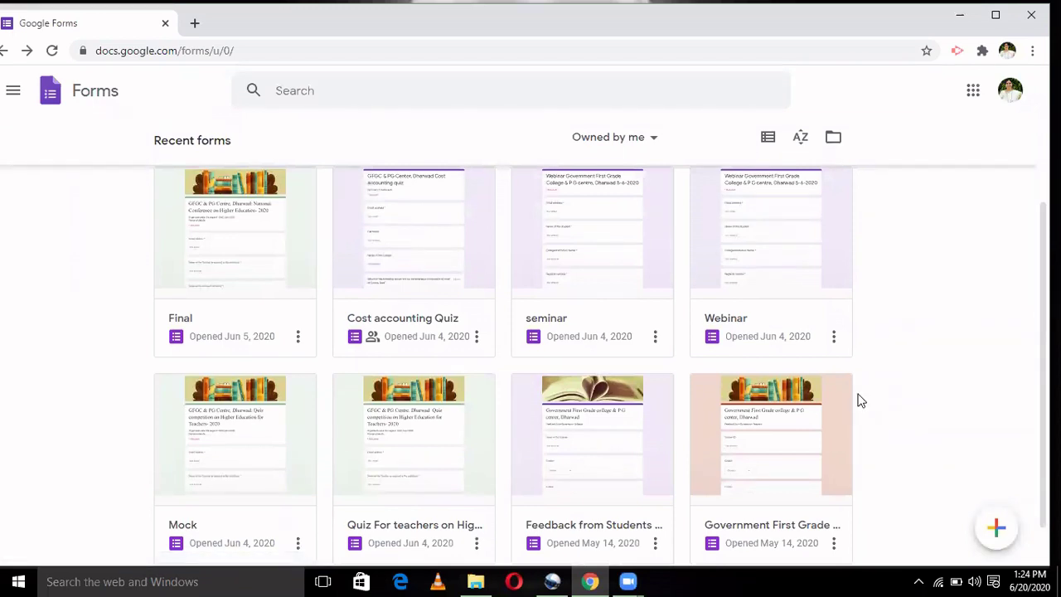
{"action": "left_click", "coordinate": [413, 439]}
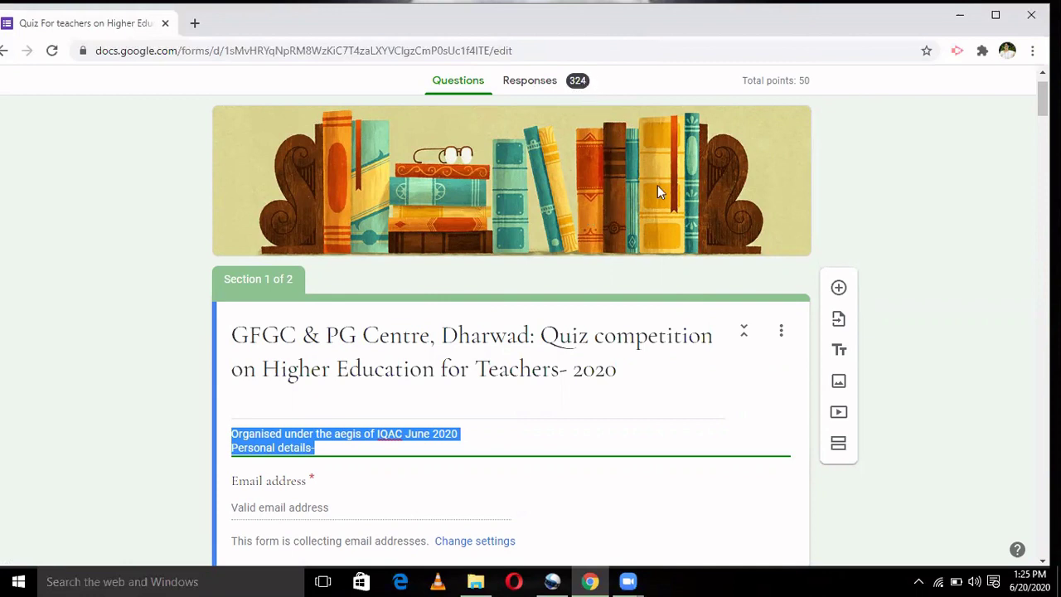
- Show the quiz's 324-response summary, switching Accepting responses on and then back off
{"action": "left_click", "coordinate": [893, 229]}
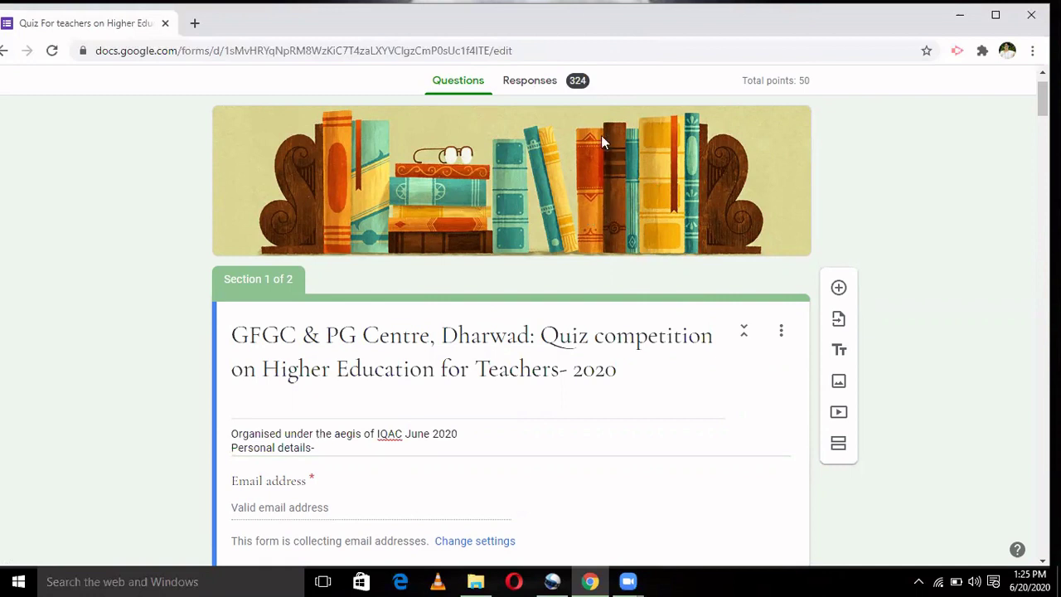
{"action": "left_click", "coordinate": [530, 81]}
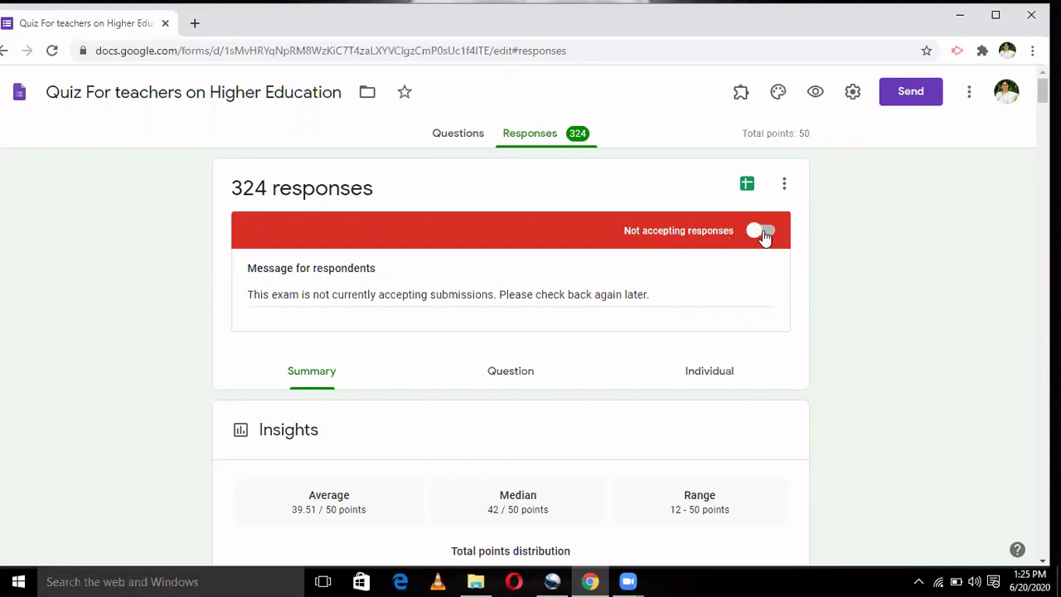
{"action": "left_click", "coordinate": [761, 233]}
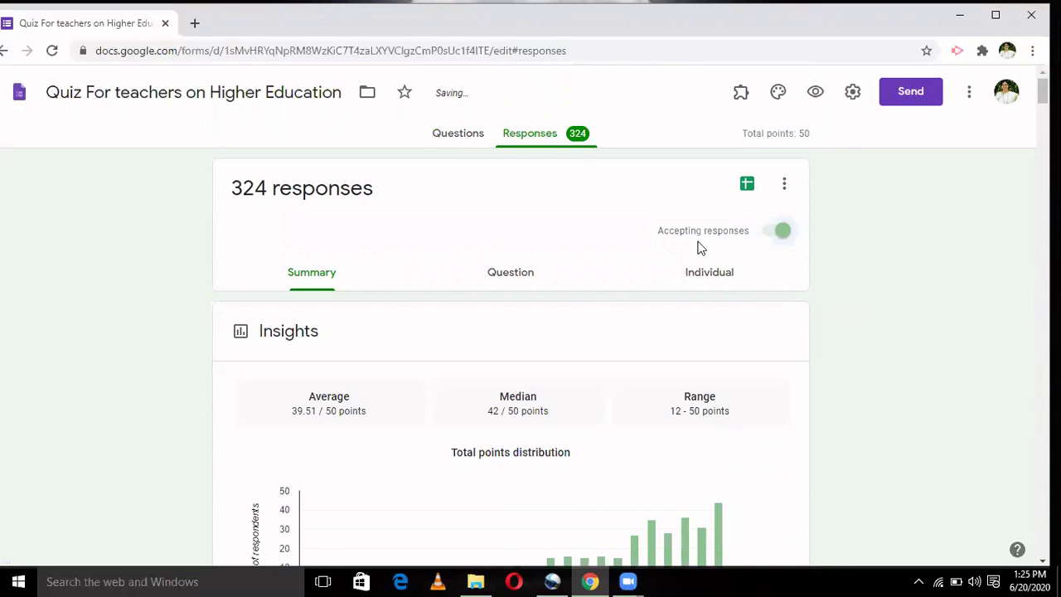
{"action": "left_click", "coordinate": [782, 232]}
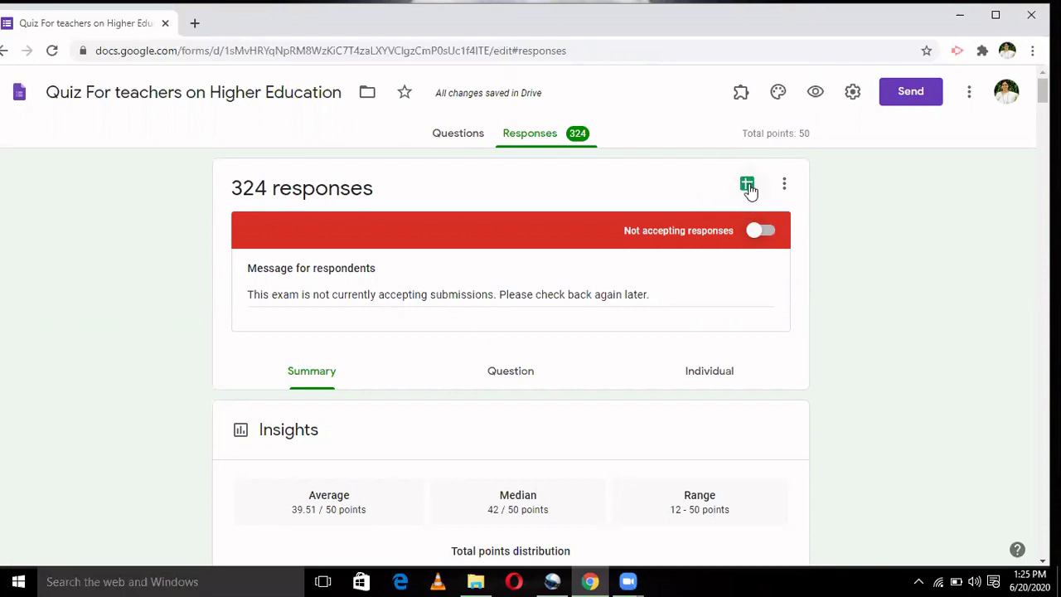
- Review the timestamps and scores in the linked responses spreadsheet, then close it and return
{"action": "left_click", "coordinate": [748, 184]}
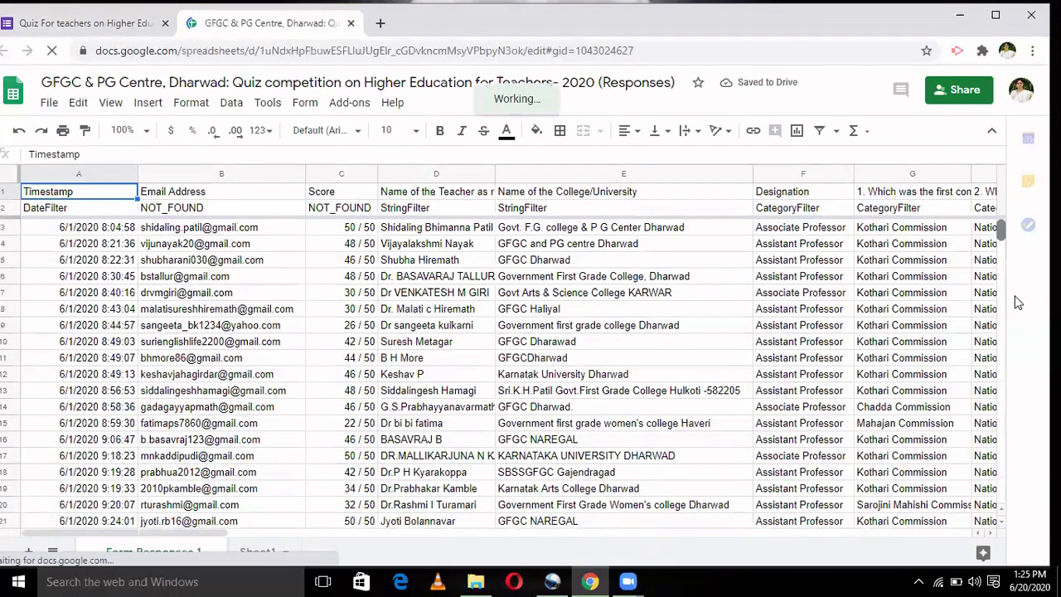
{"action": "scroll", "coordinate": [1018, 303], "scroll_direction": "down", "scroll_amount": 13}
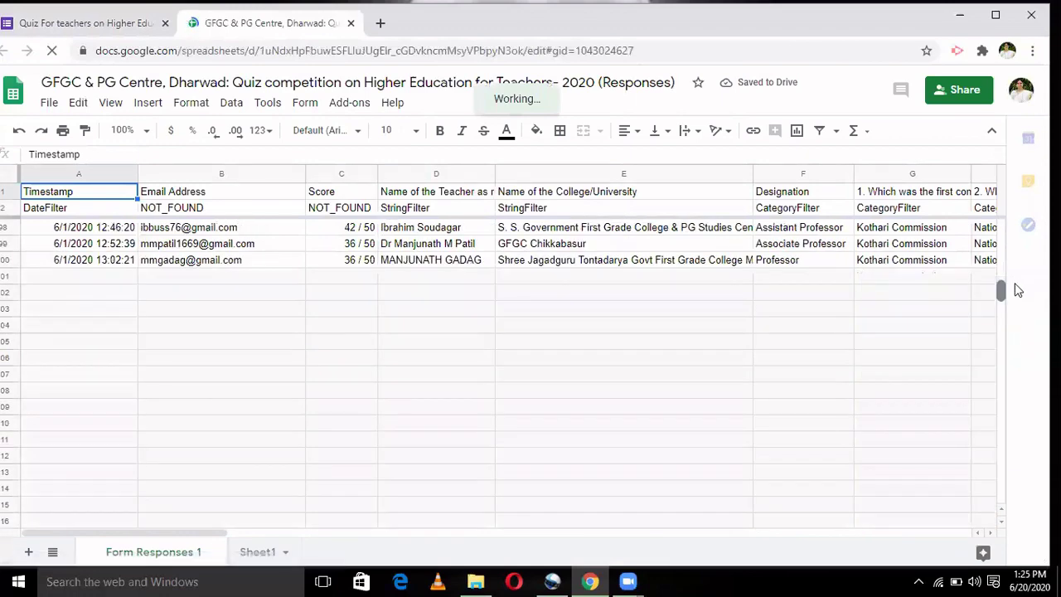
{"action": "scroll", "coordinate": [1011, 274], "scroll_direction": "up", "scroll_amount": 13}
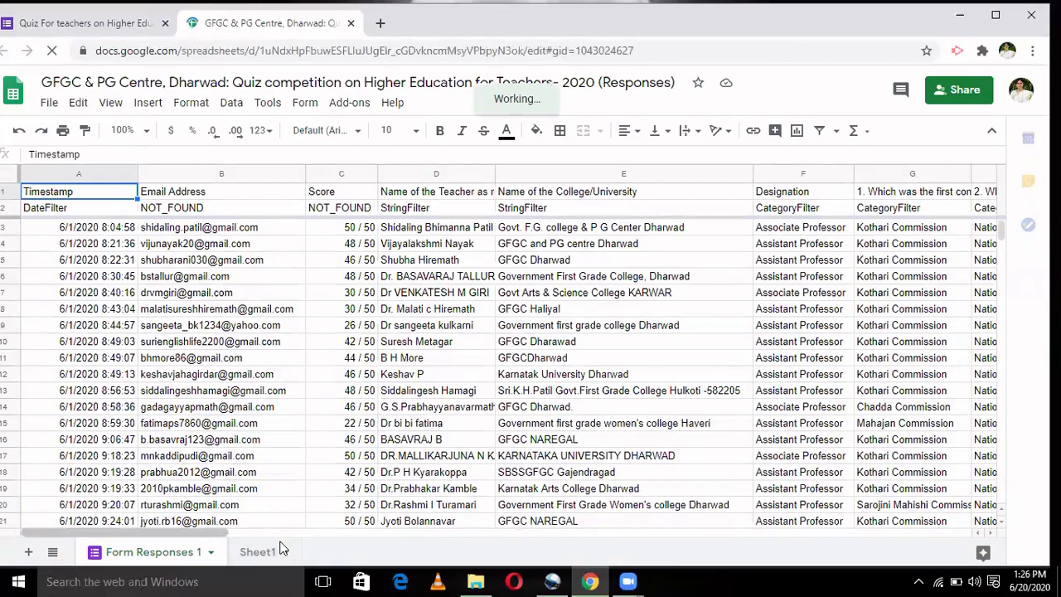
{"action": "scroll", "coordinate": [280, 548], "scroll_direction": "right", "scroll_amount": 10}
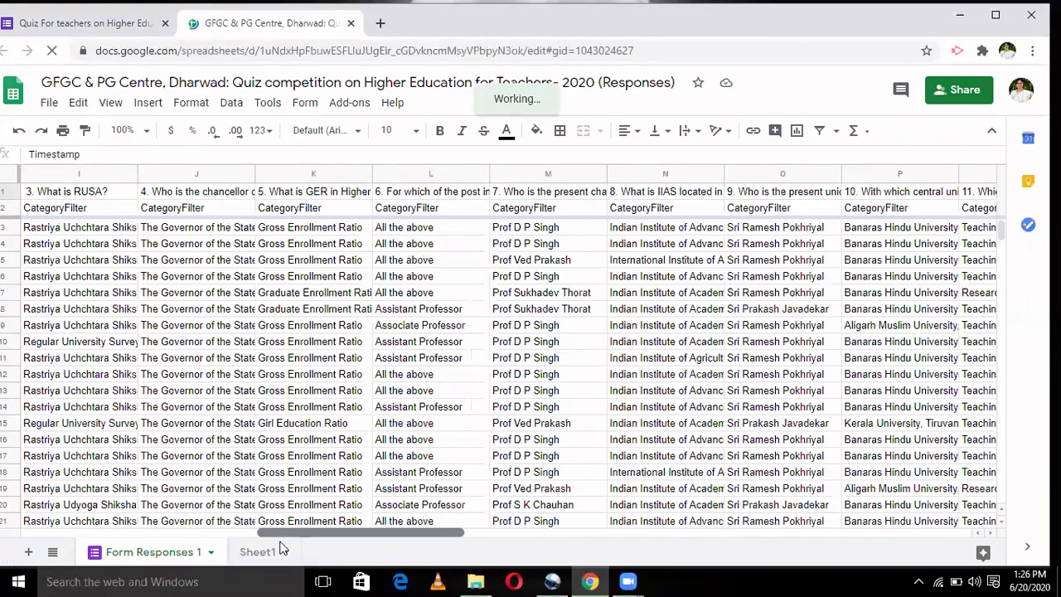
{"action": "scroll", "coordinate": [280, 547], "scroll_direction": "right", "scroll_amount": 8}
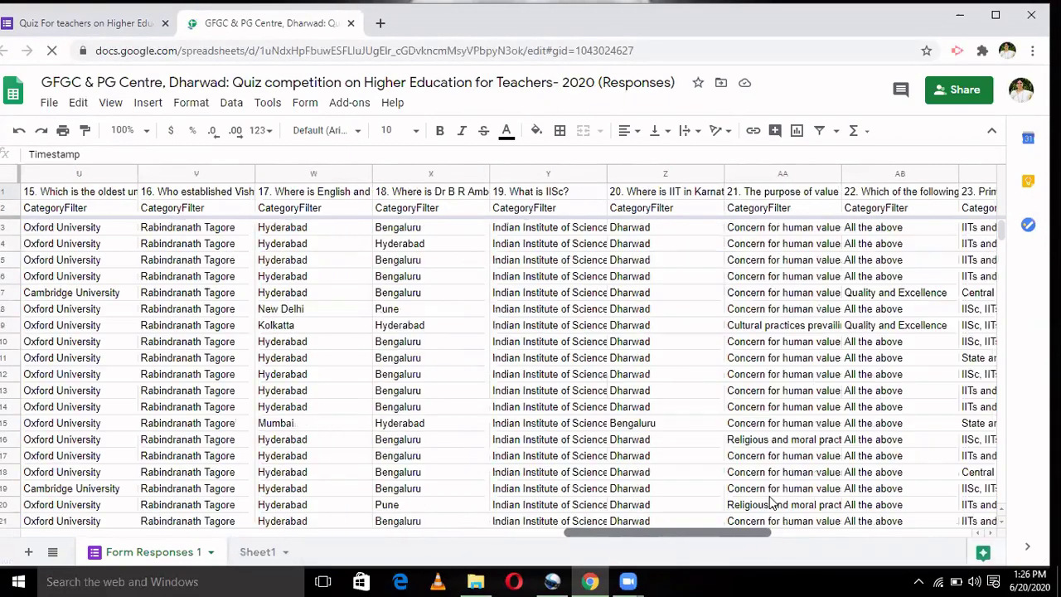
{"action": "scroll", "coordinate": [277, 552], "scroll_direction": "left", "scroll_amount": 12}
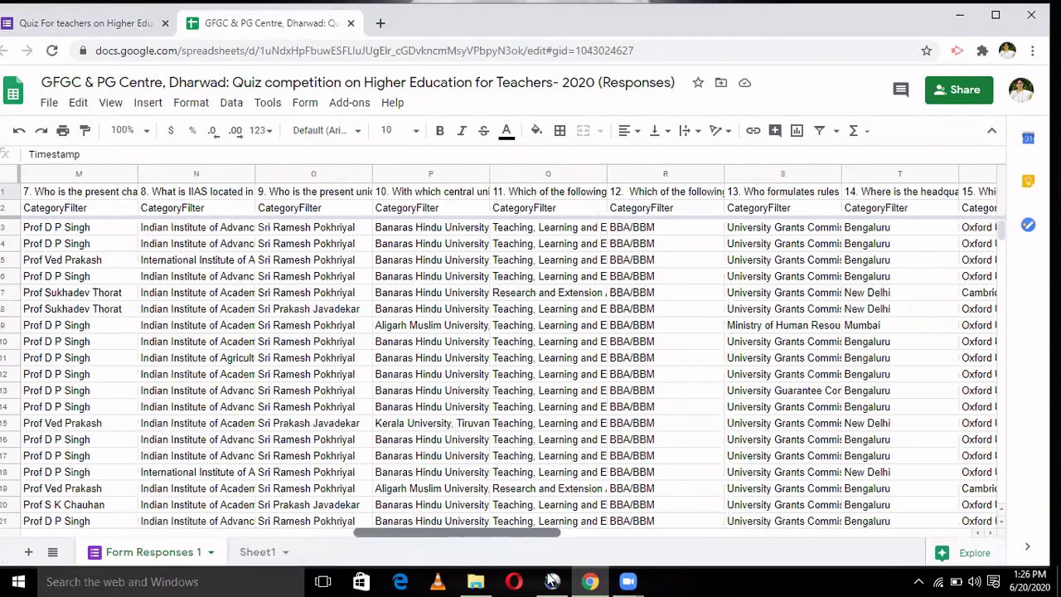
{"action": "scroll", "coordinate": [275, 546], "scroll_direction": "left", "scroll_amount": 4}
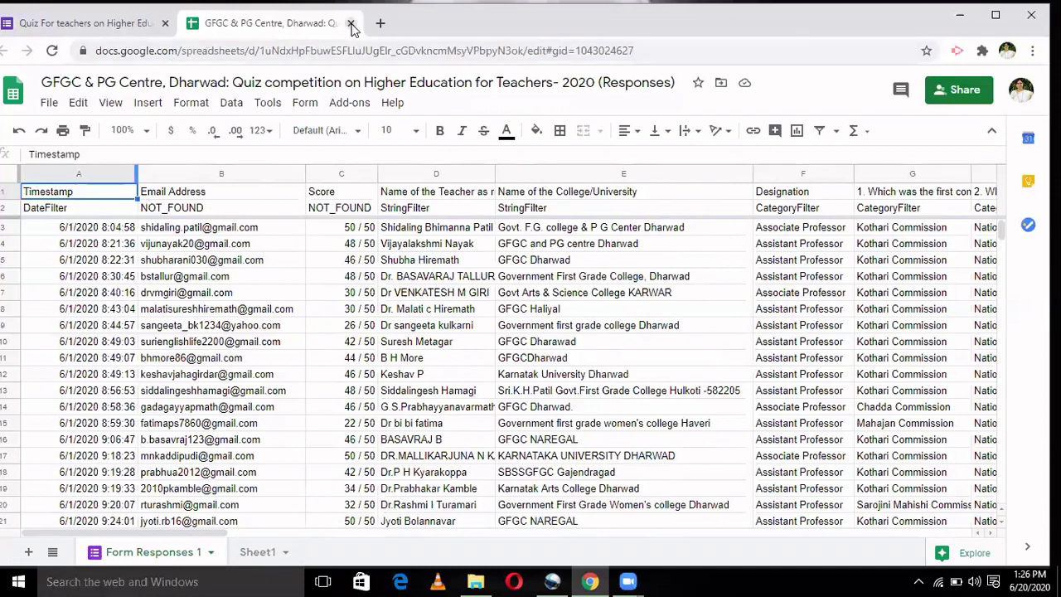
{"action": "left_click", "coordinate": [350, 24]}
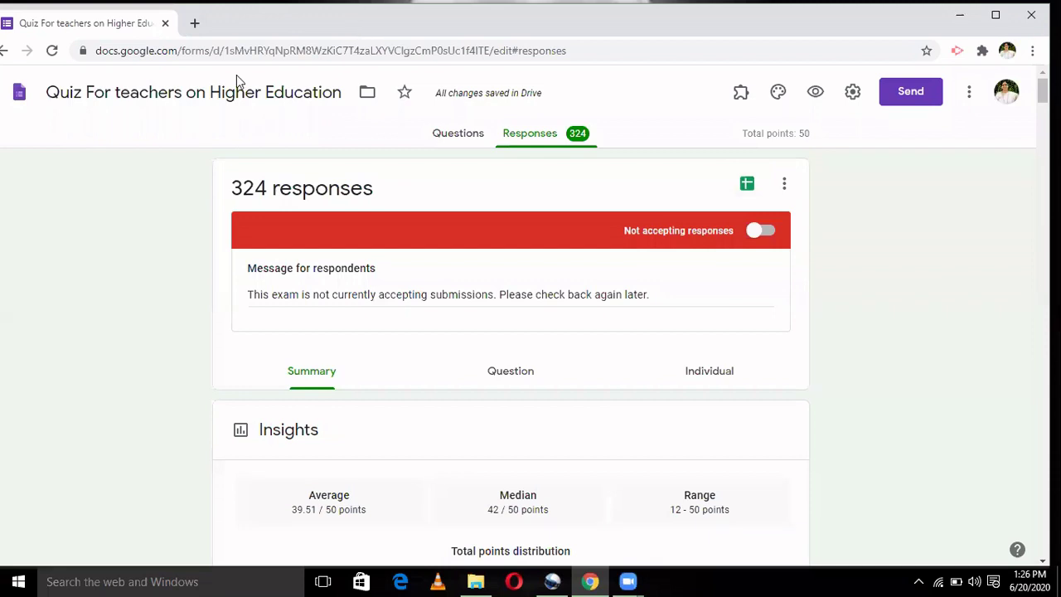
{"action": "left_click", "coordinate": [4, 55]}
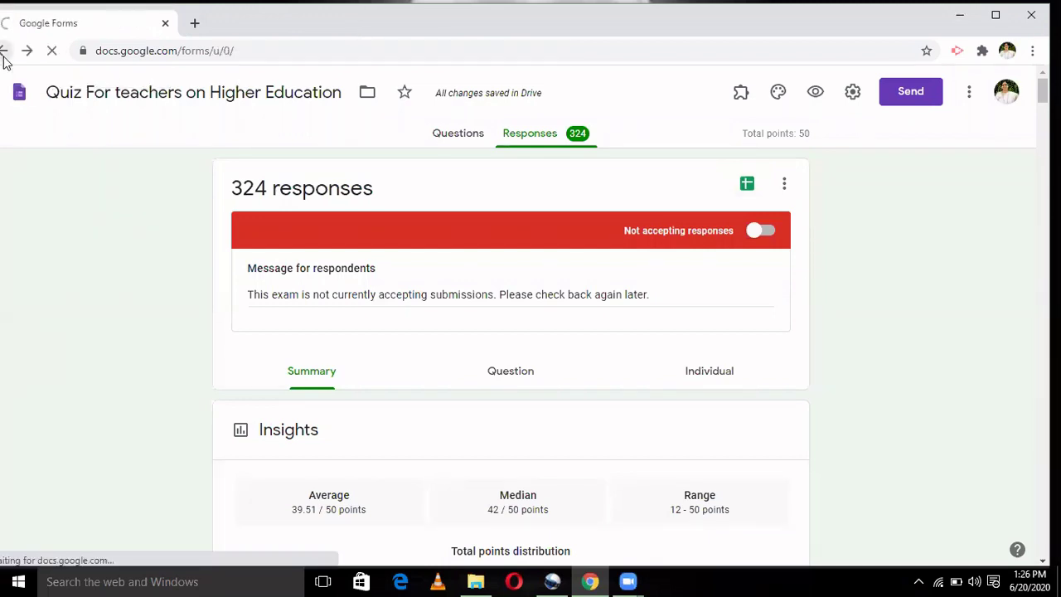